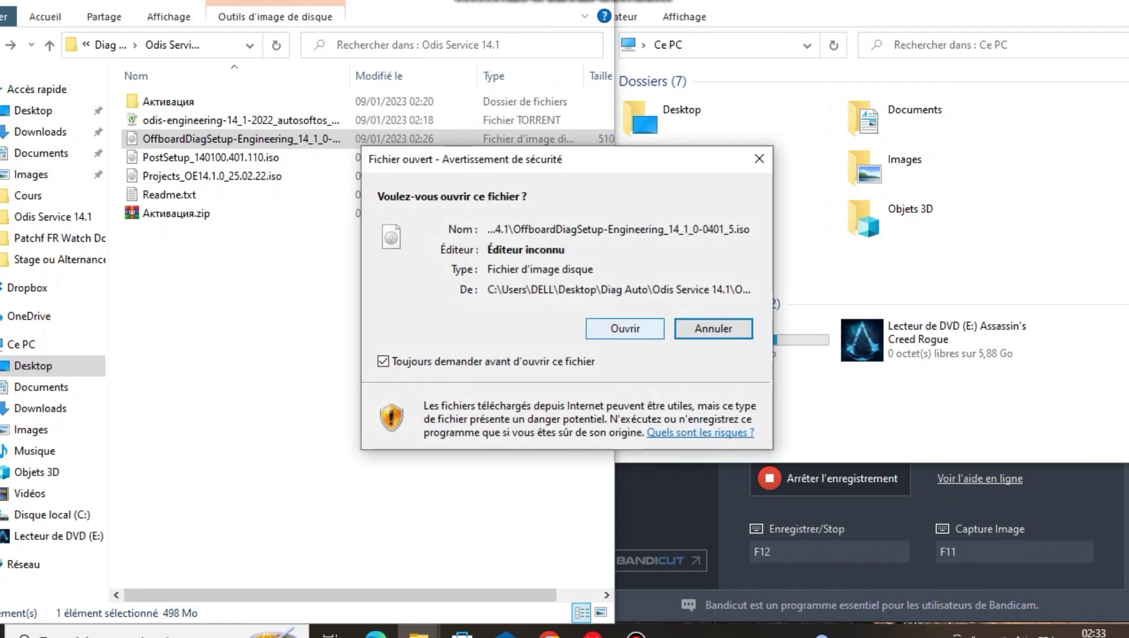
- Mount the OffboardDiagSetup-Engineering_14_1_0-0401_5 ISO image and select the setup application on the OE_14.1.0 DVD drive
click(623, 326)
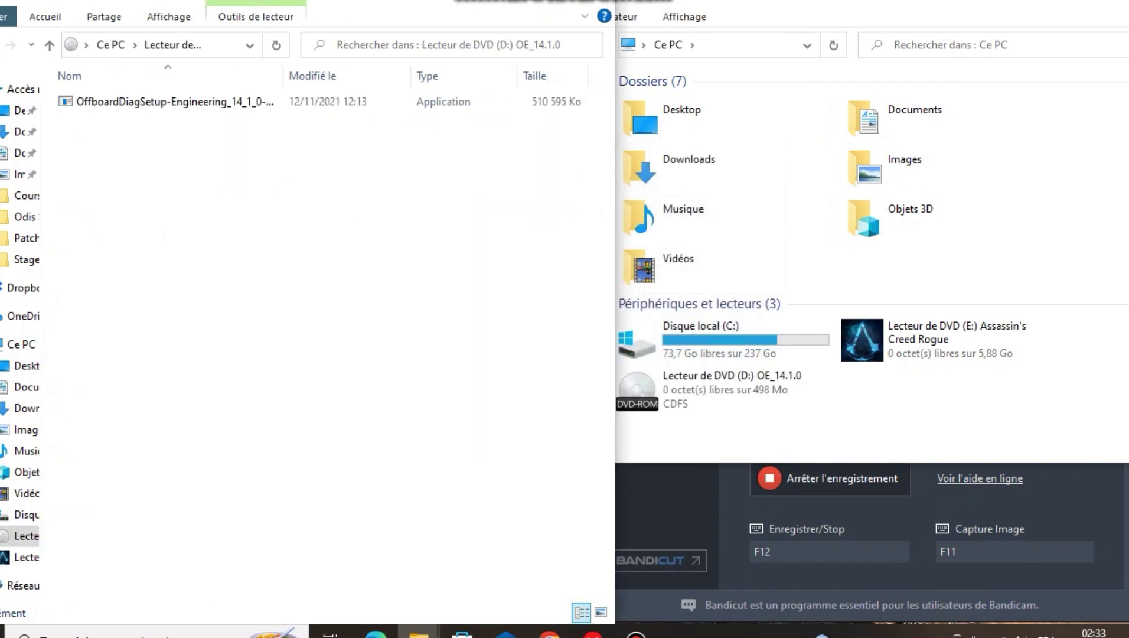
key(alt+Left)
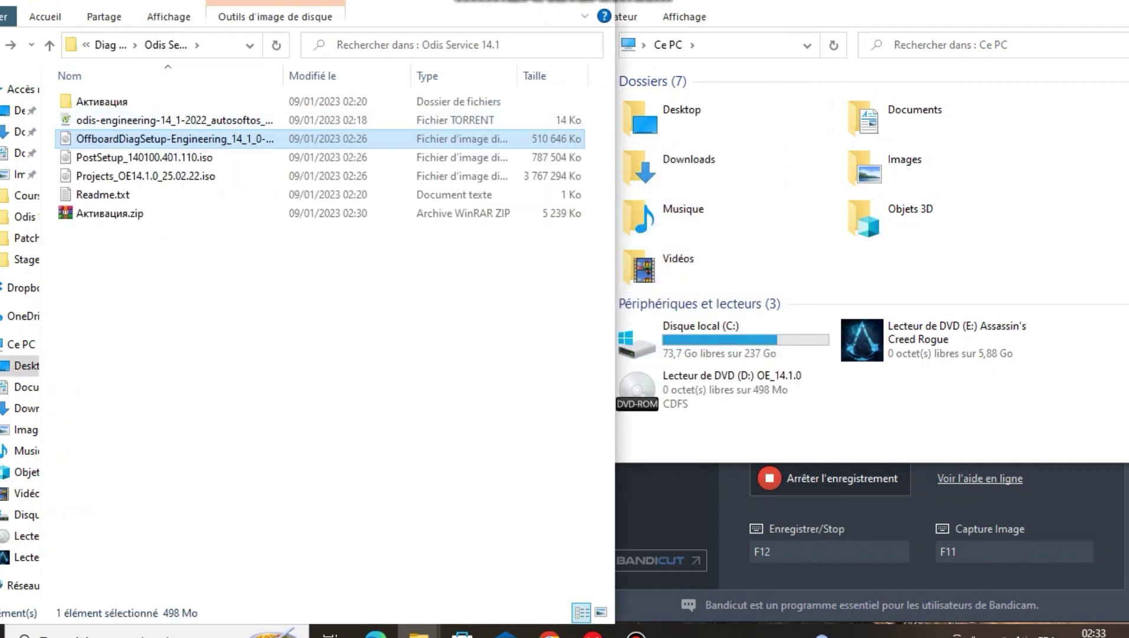
double_click(724, 389)
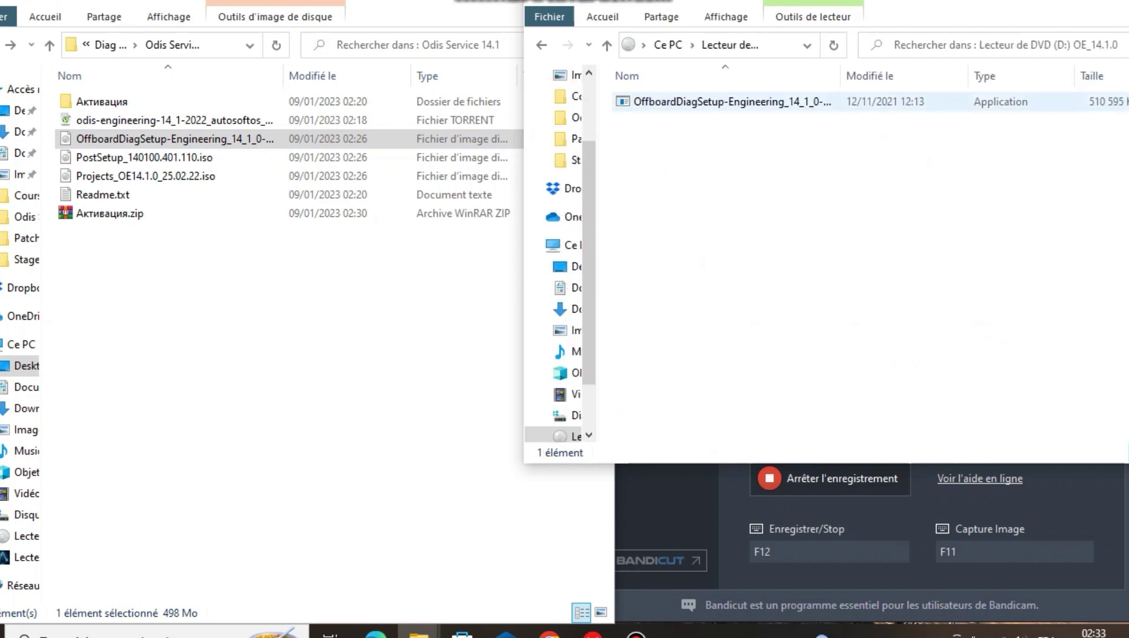
click(724, 101)
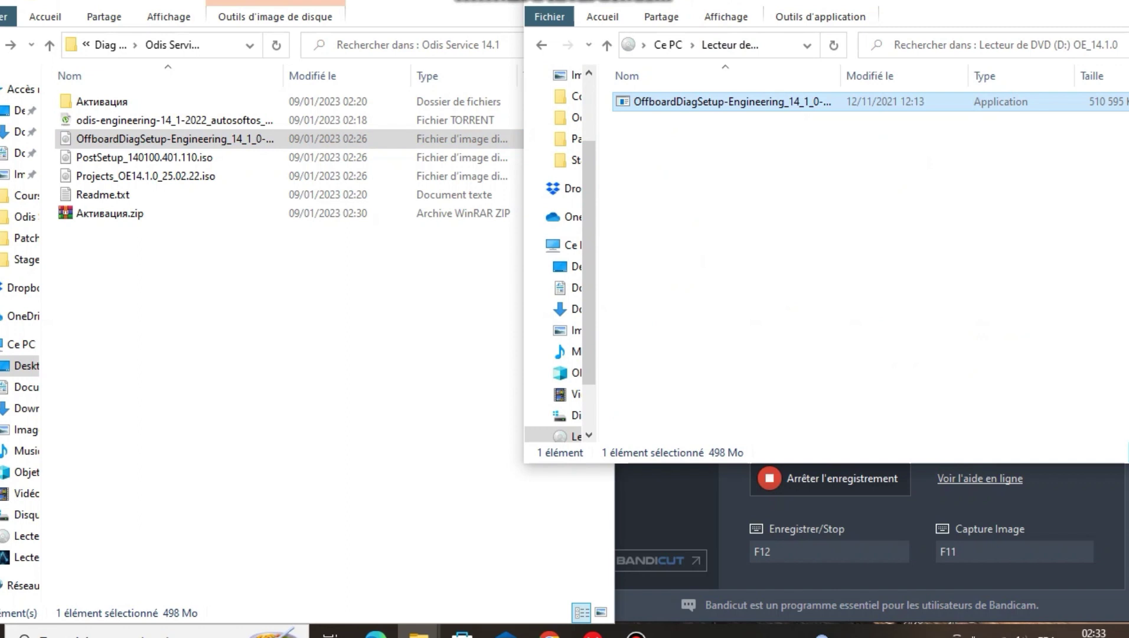
- Open the OffboardDiagSetup-Engineering ISO image from the Odis Service 14.1 folder in WinRAR
key(alt+Tab)
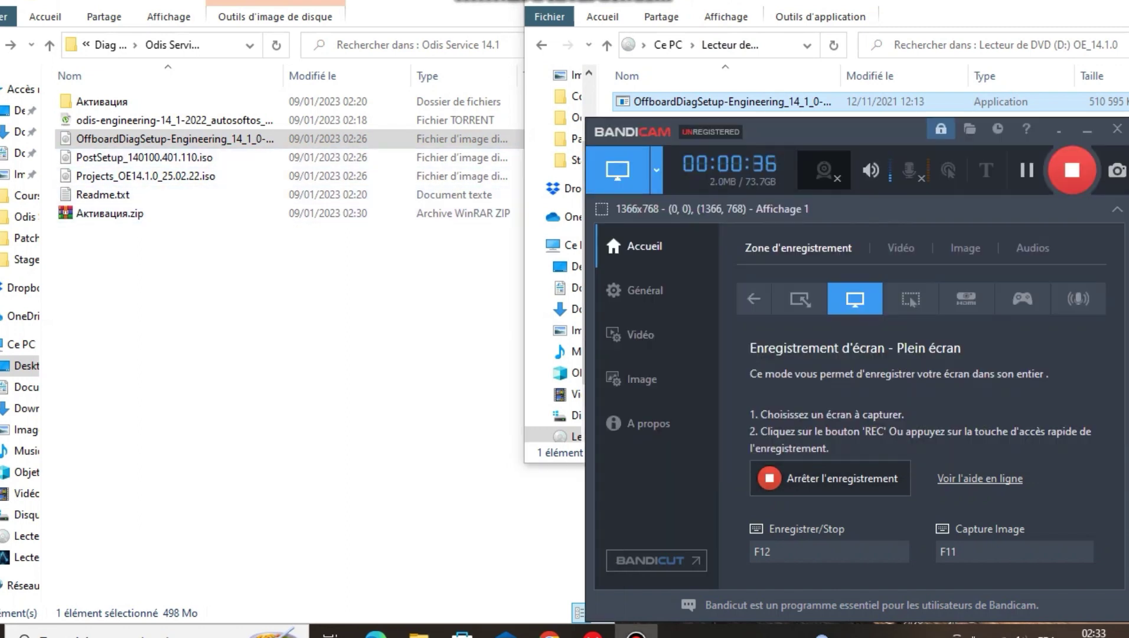
click(275, 139)
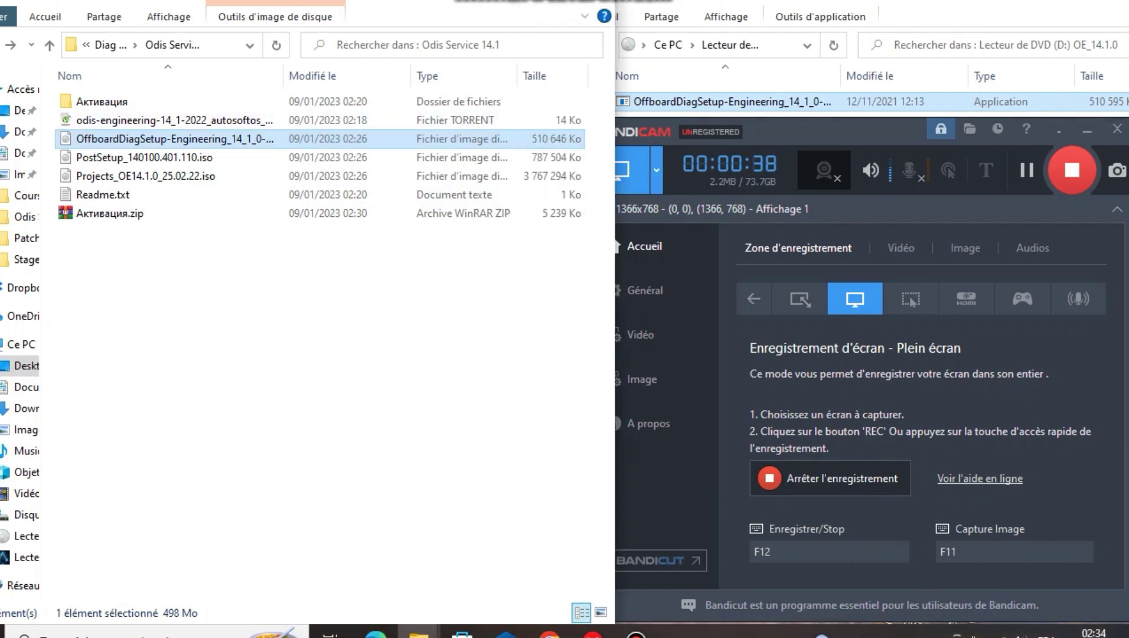
right_click(123, 139)
click(200, 293)
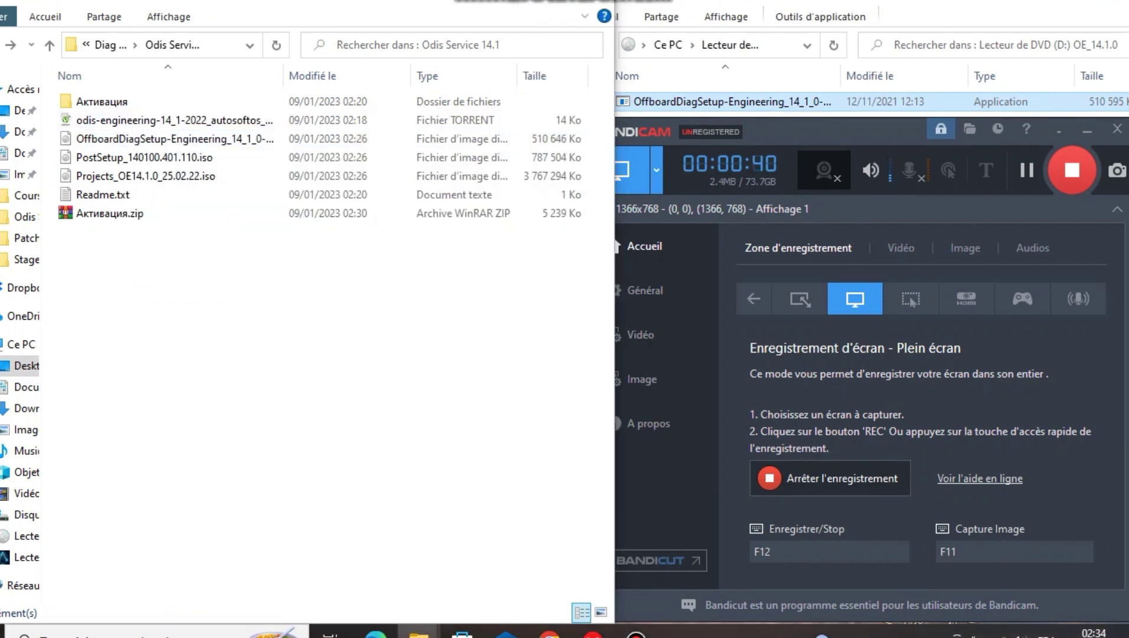
drag(674, 128, 384, 70)
- Run the OffboardDiagSetup-Engineering application from the mounted drive as administrator, close WinRAR, and accept Français (FR) as the setup language
right_click(698, 104)
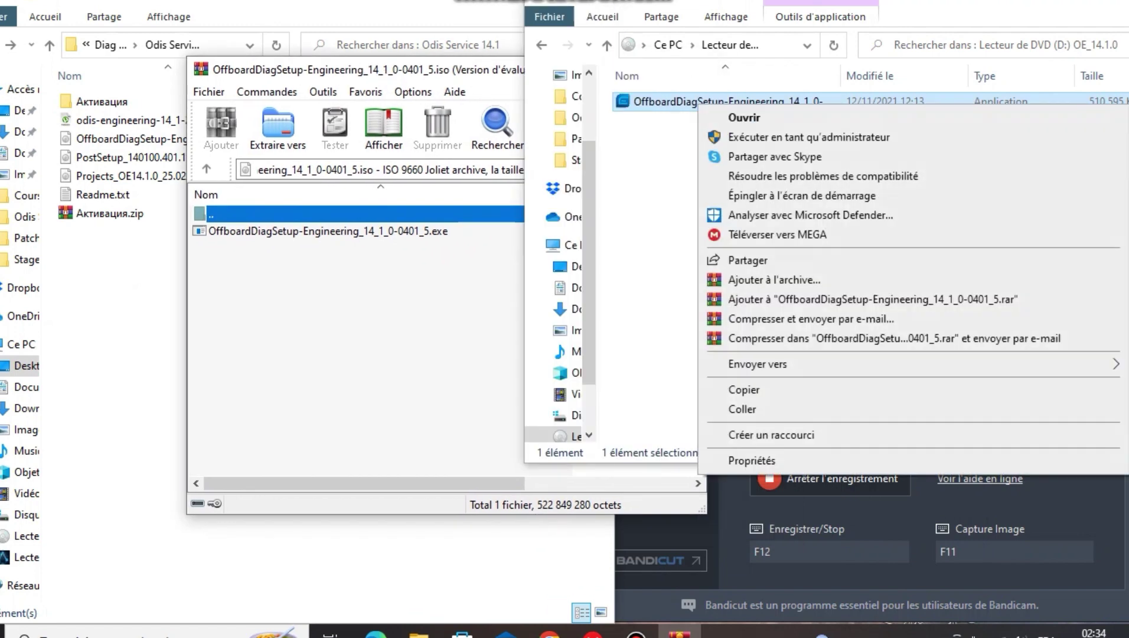
click(729, 104)
right_click(729, 104)
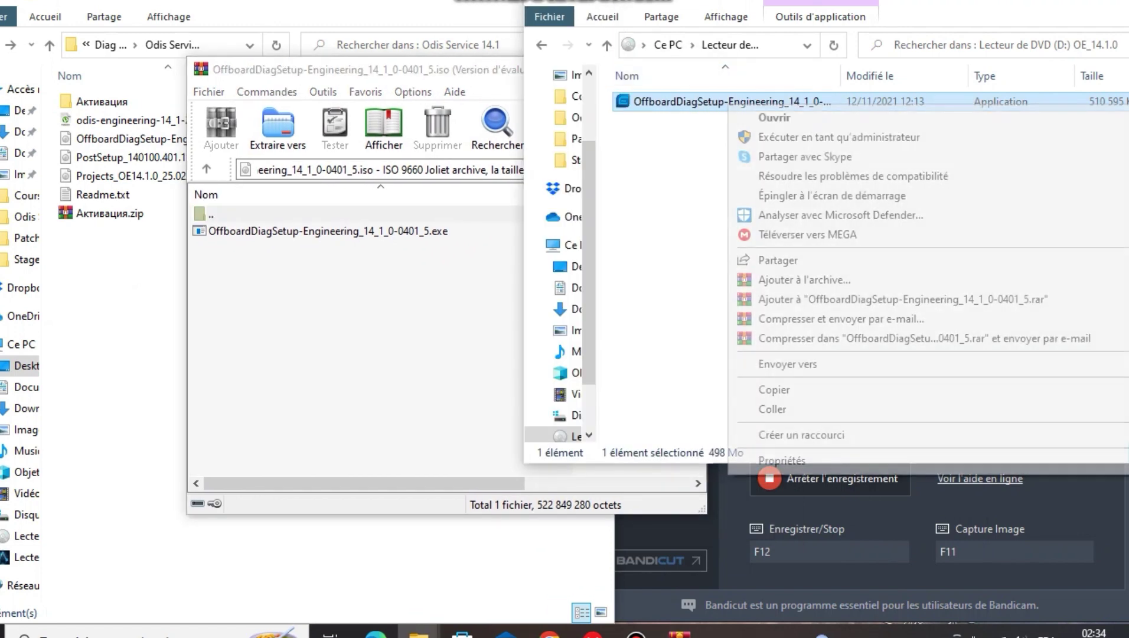
click(839, 137)
click(449, 260)
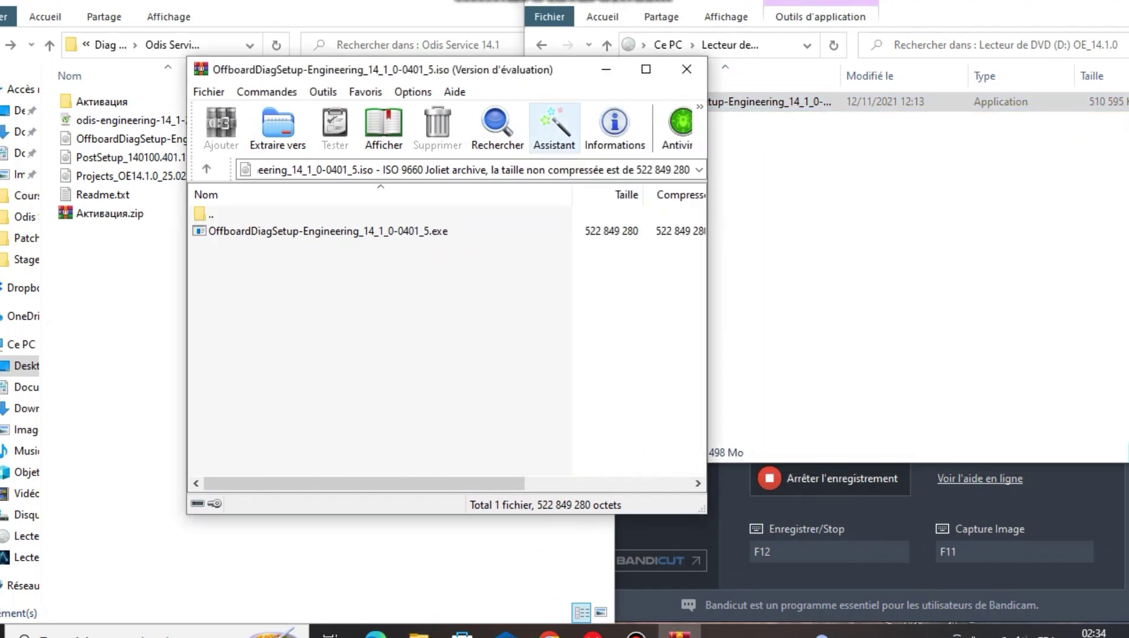
click(687, 69)
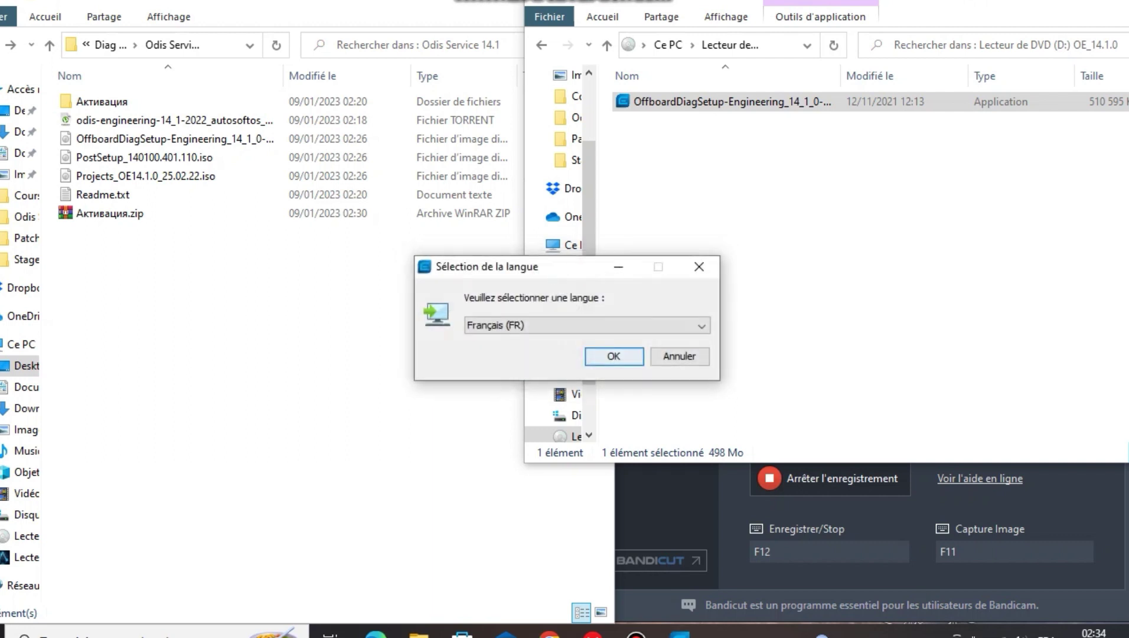
click(613, 355)
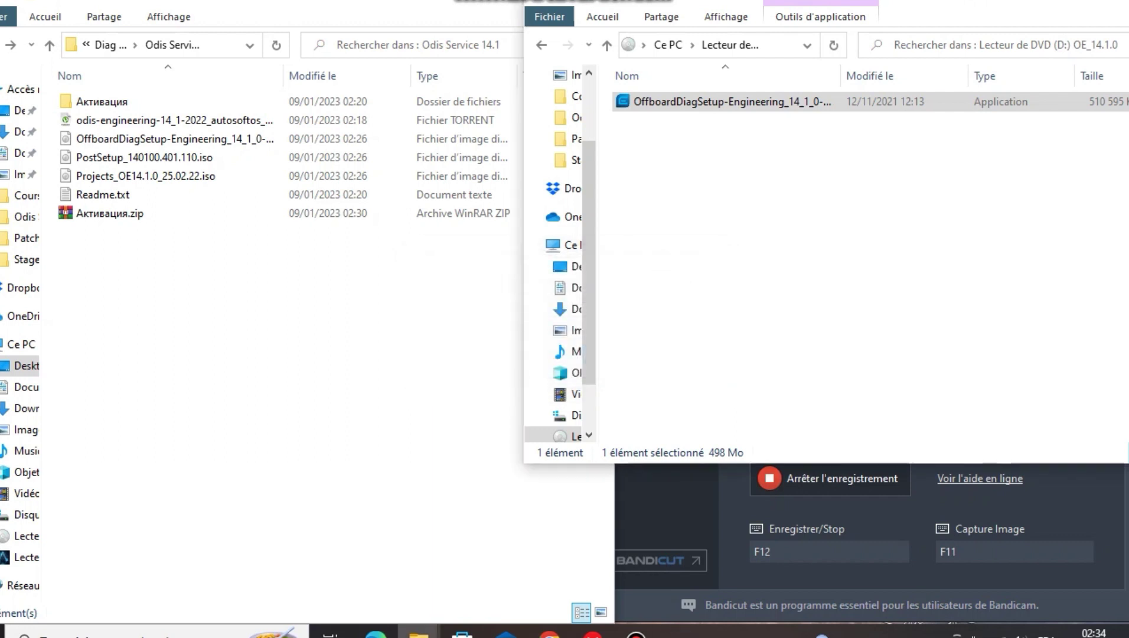
- Copy the full path of the Odis Service 14.1 folder to the clipboard
click(223, 45)
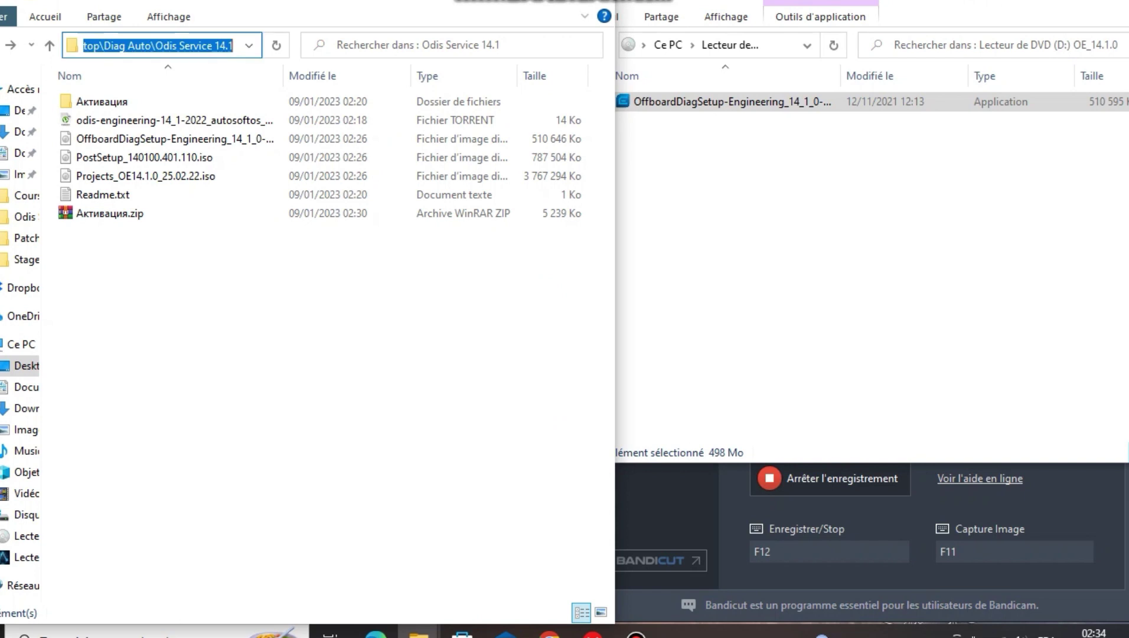
right_click(178, 48)
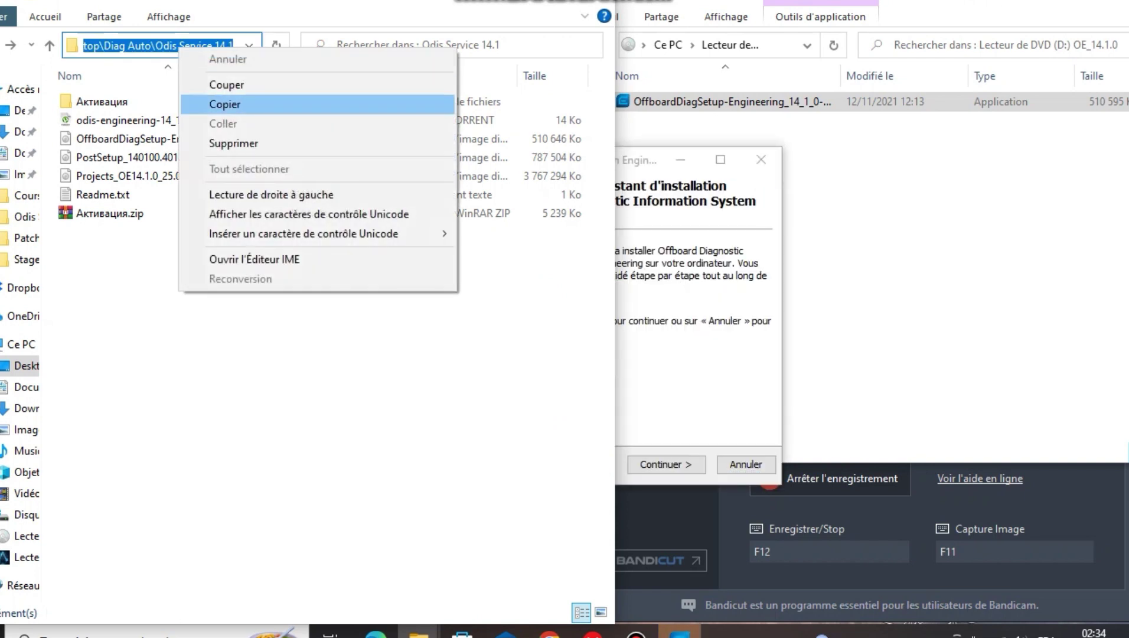
click(224, 104)
- Advance the setup wizard to licence selection with VAS 6154 as the diagnostic interface and an empty host name
click(667, 464)
click(667, 464)
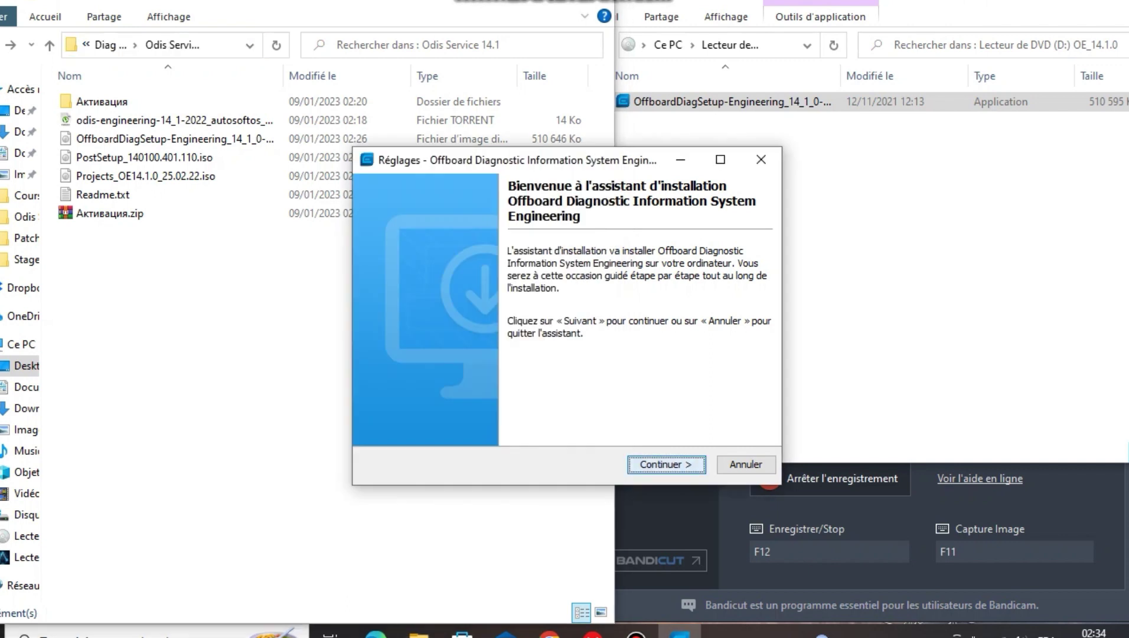
click(549, 252)
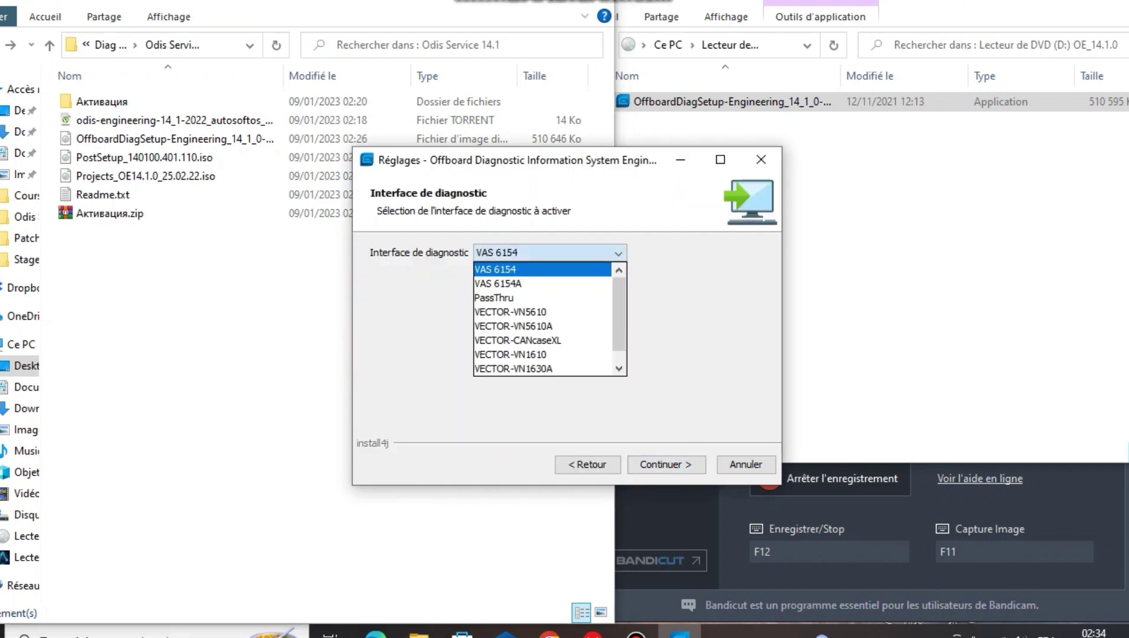
click(542, 270)
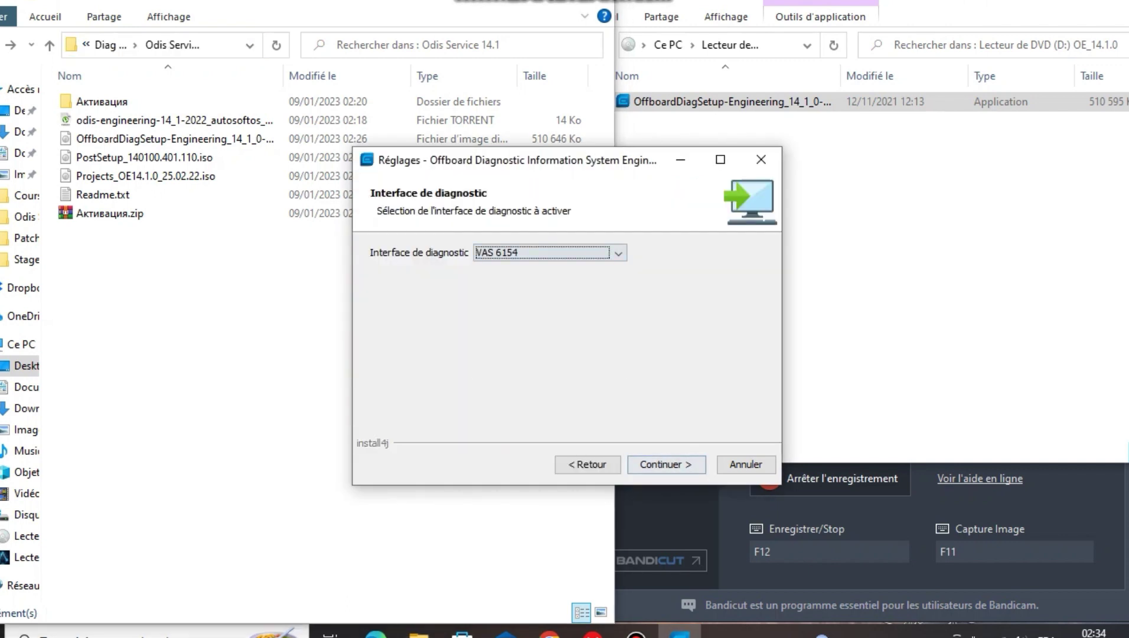
click(667, 464)
click(667, 464)
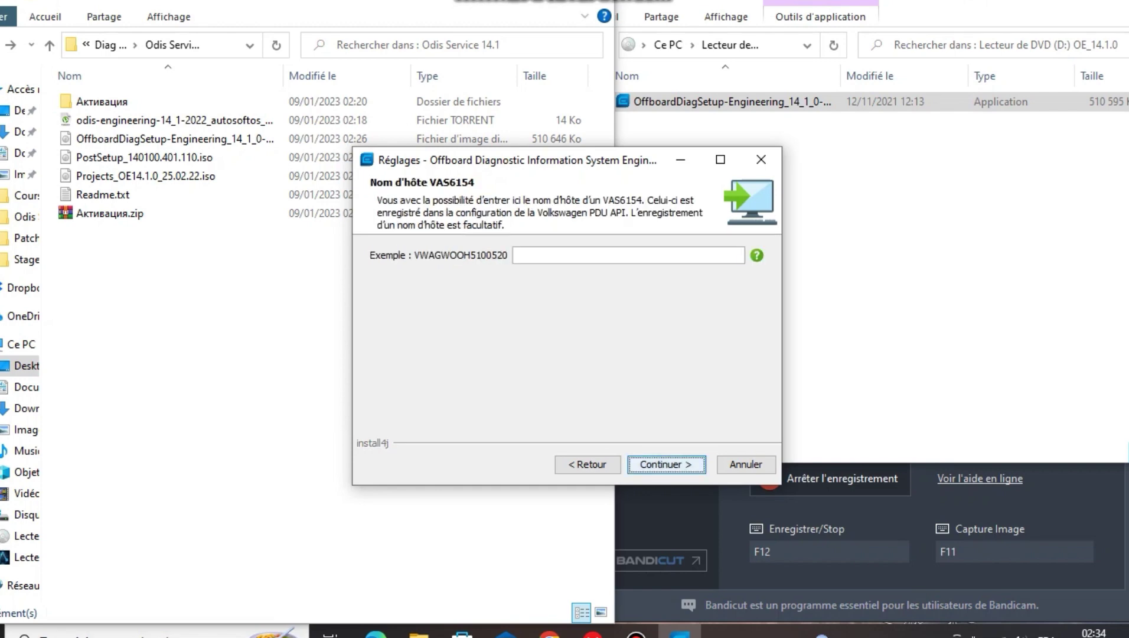
- Choose license.dat from the Активация\Licenses\219-DEU folder inside Odis Service 14.1 as the licence file
click(724, 253)
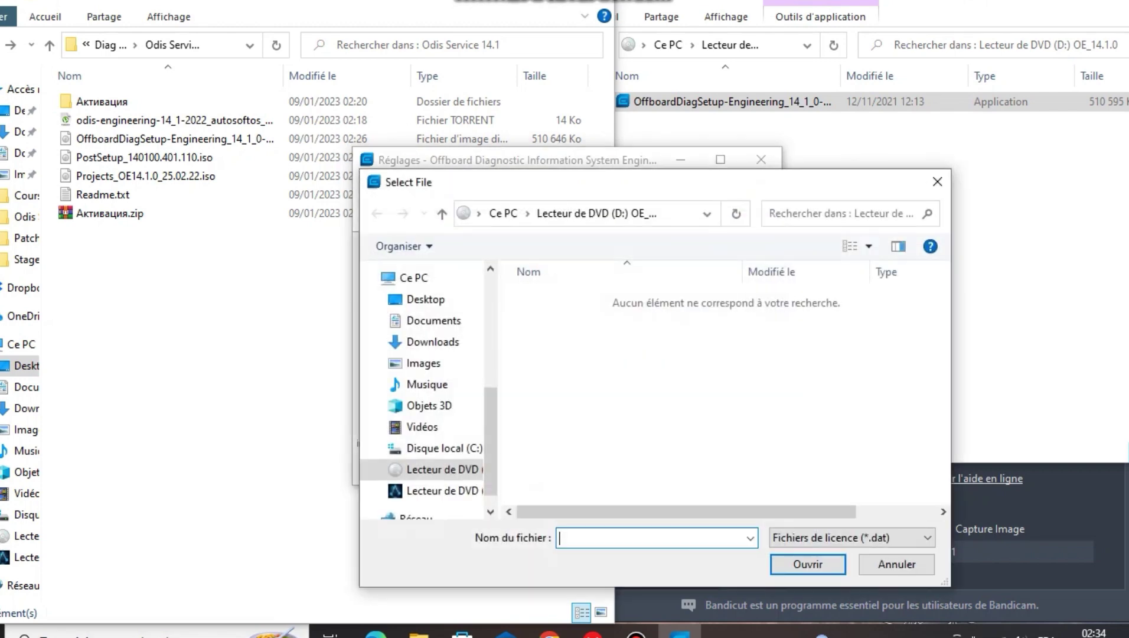
click(679, 214)
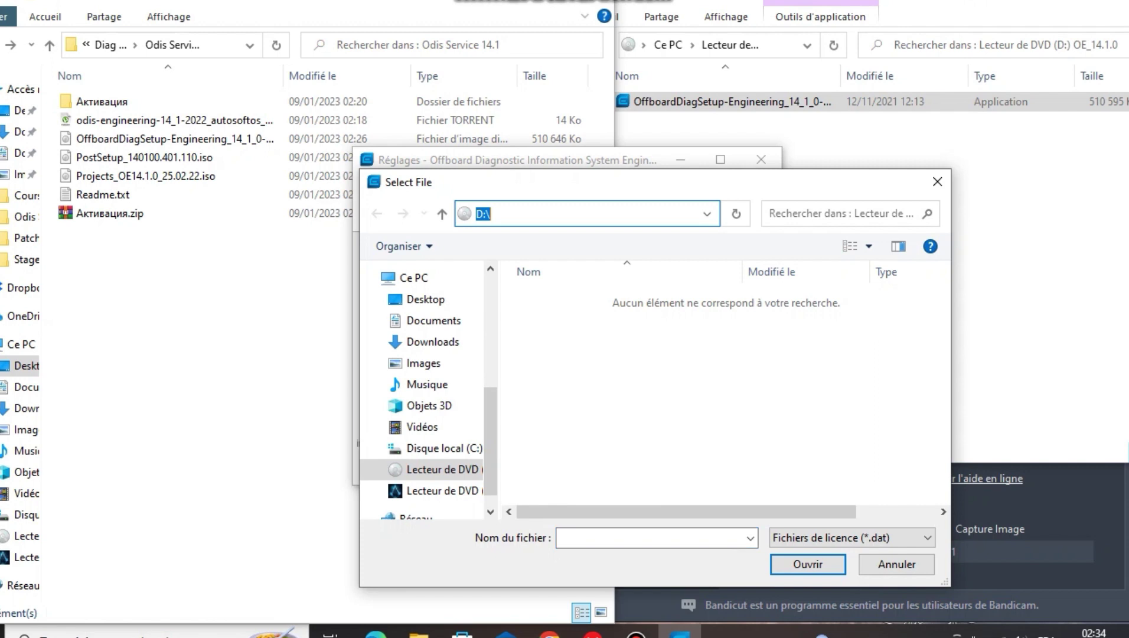
right_click(615, 216)
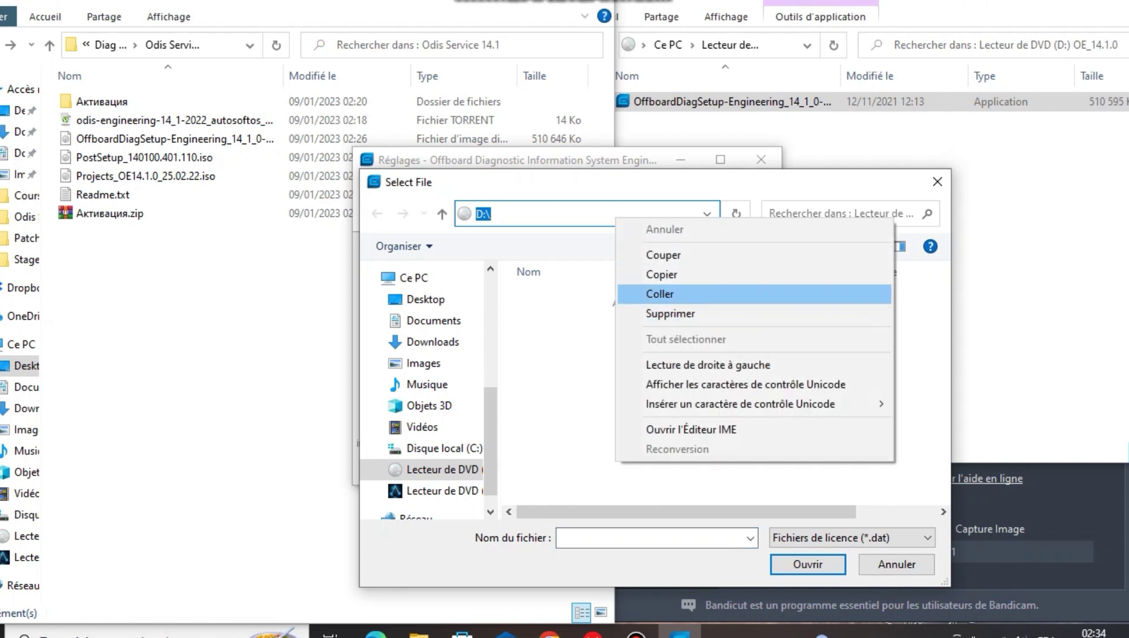
click(659, 293)
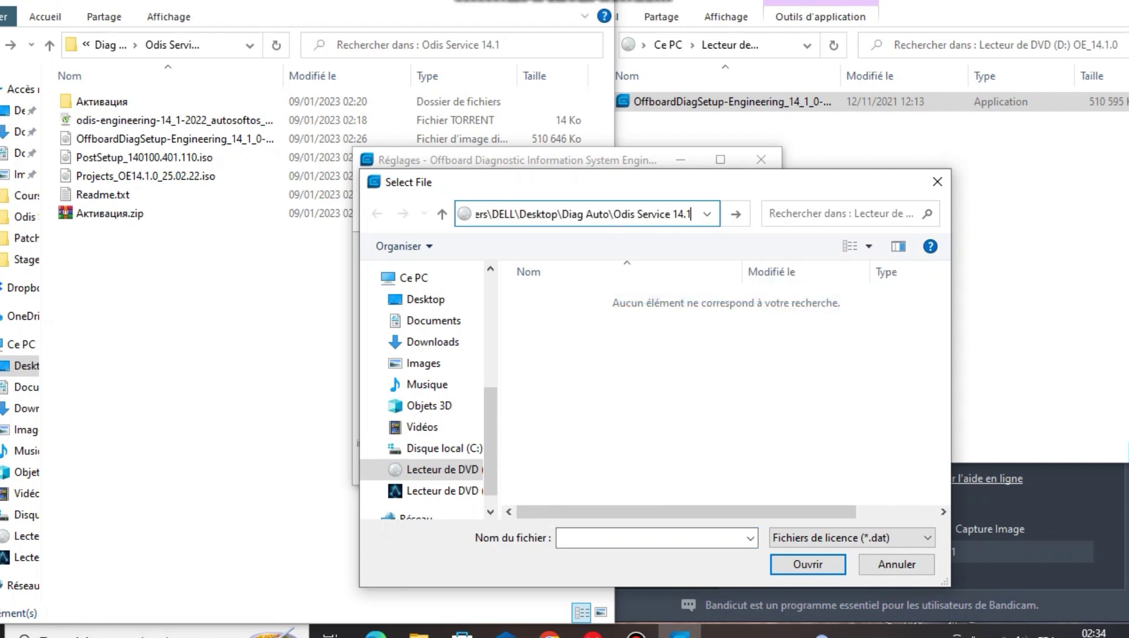
key(Return)
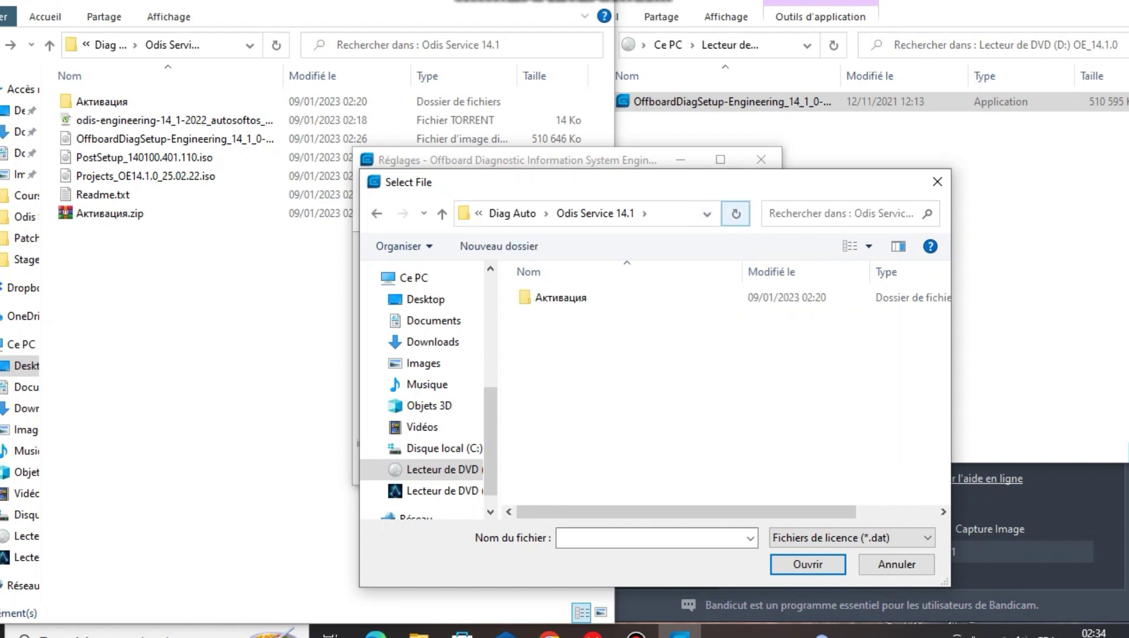
double_click(560, 297)
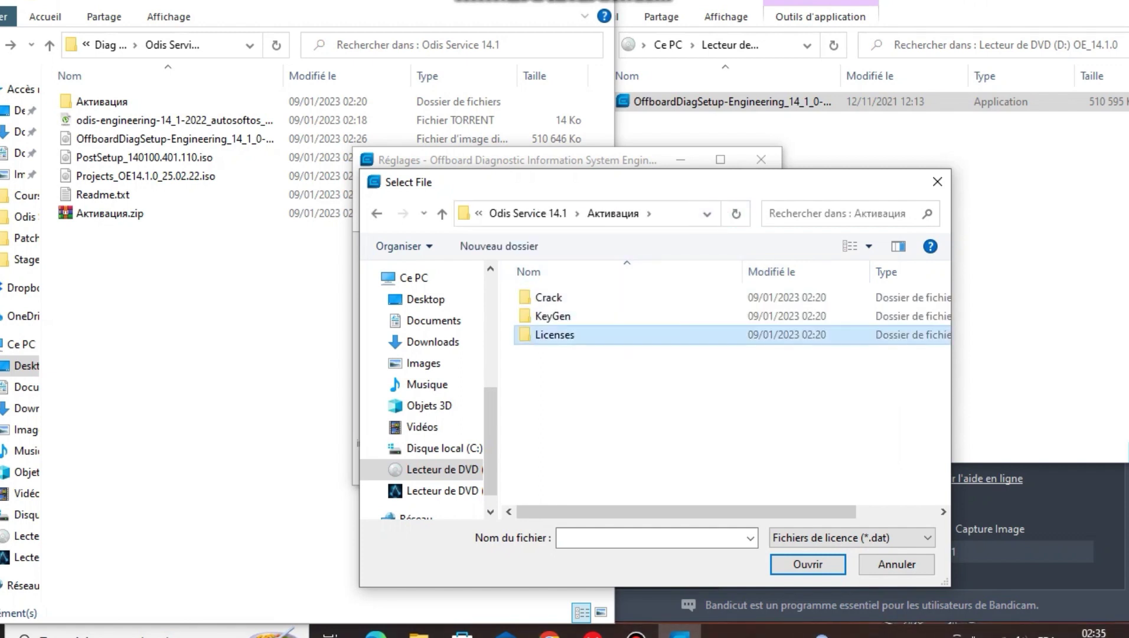
double_click(553, 334)
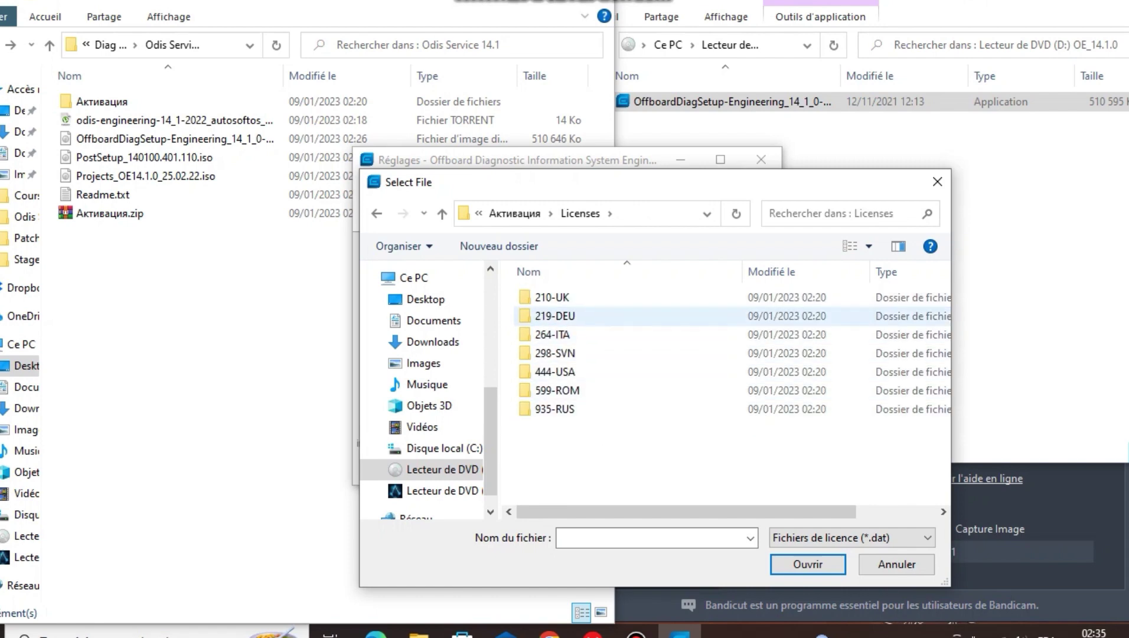
double_click(554, 316)
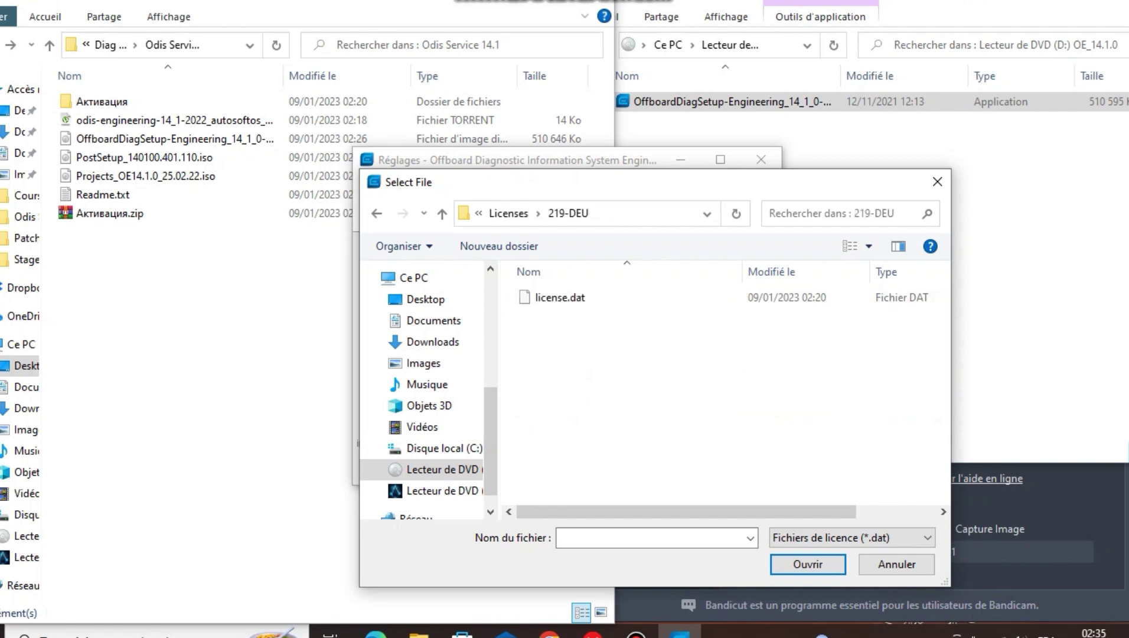
double_click(558, 297)
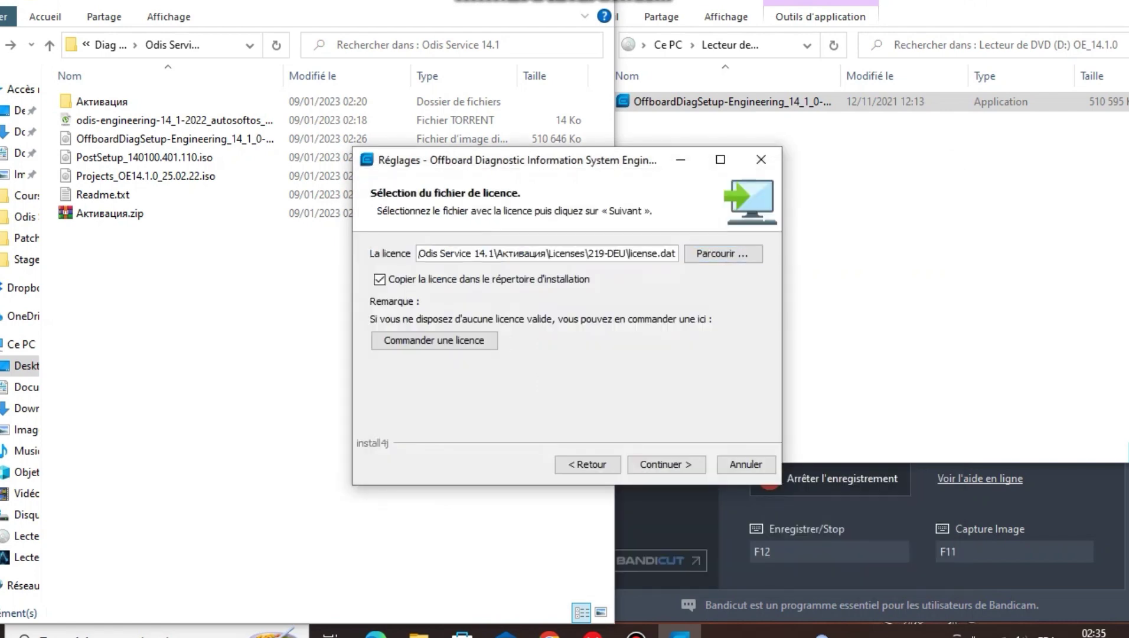
- Accept the licence and default start-menu settings, start the installation, and move the installer window lower on the desktop
key(Return)
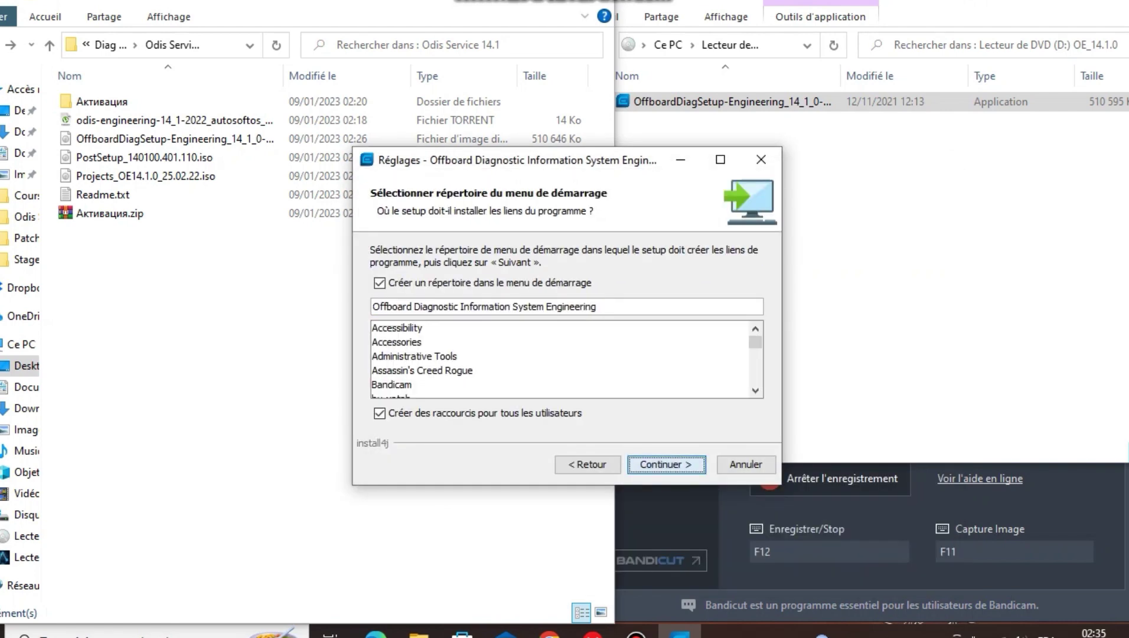
key(Return)
drag(519, 160, 496, 294)
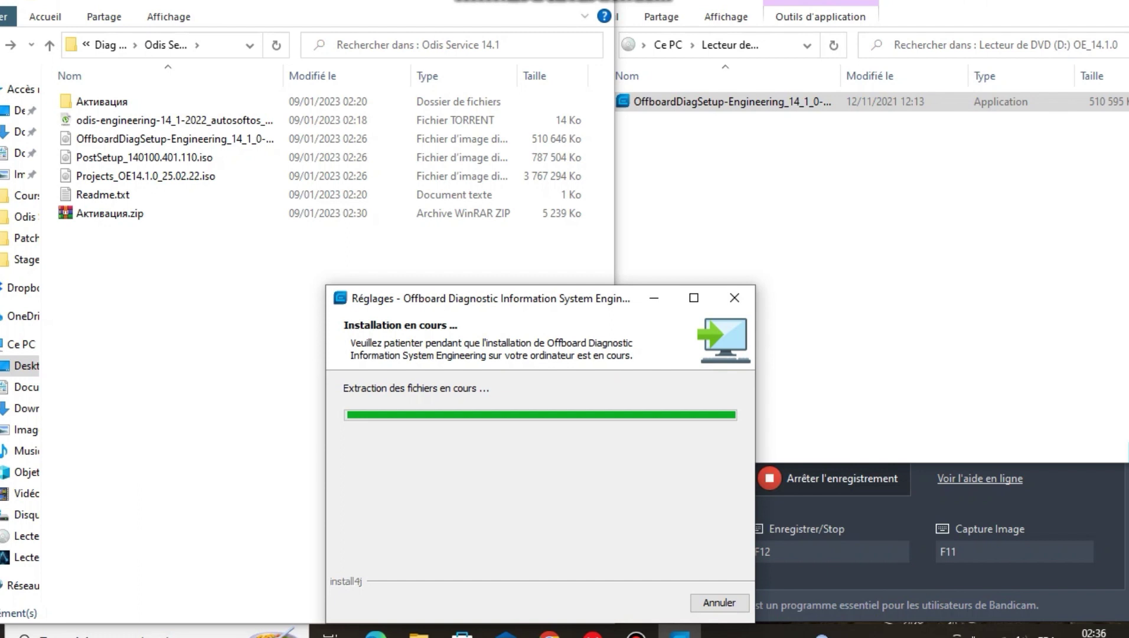
- Navigate the Explorer window showing drive D: to the Diag Auto\Odis Service 14.1 folder on the desktop
click(725, 177)
click(778, 45)
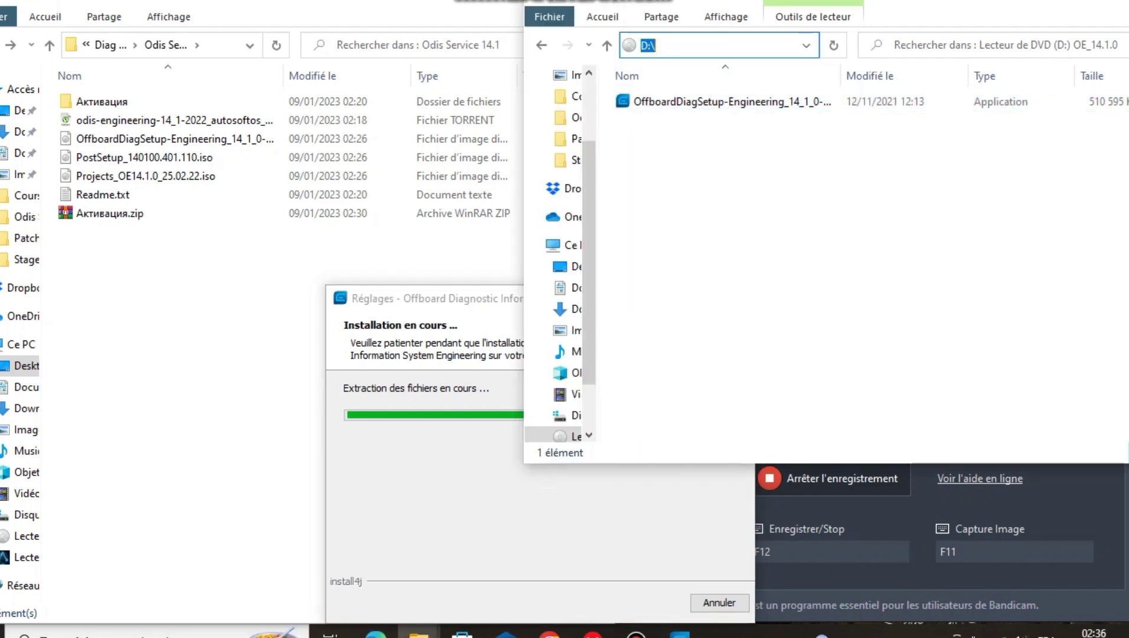
text(C:\Users\DELL\Desktop\Diag Auto\Odis Service 14.1)
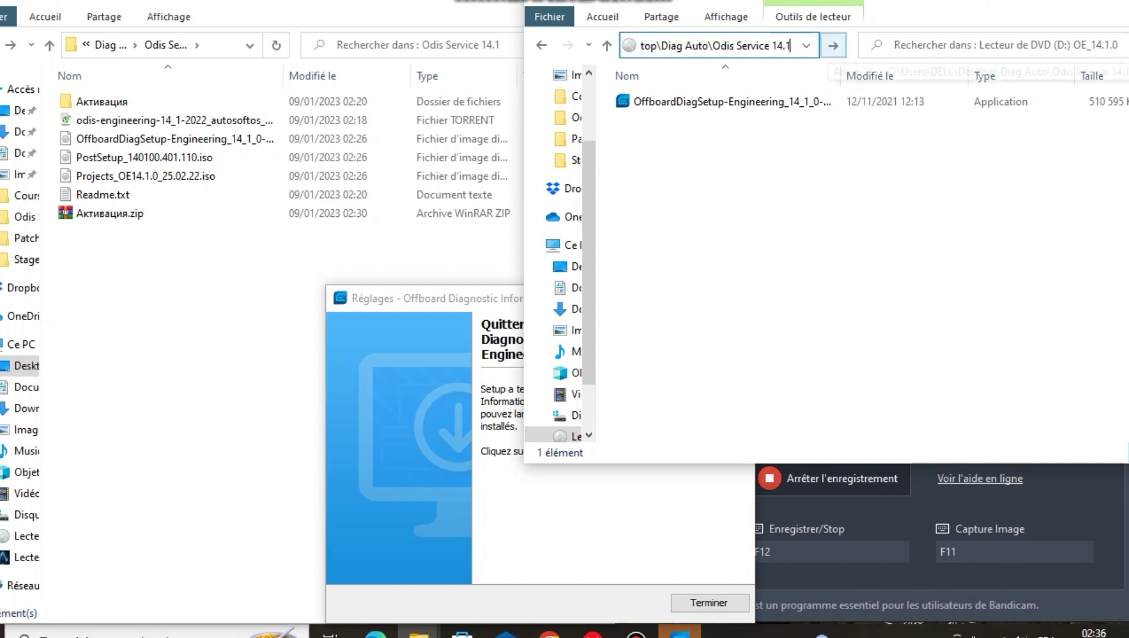
key(Return)
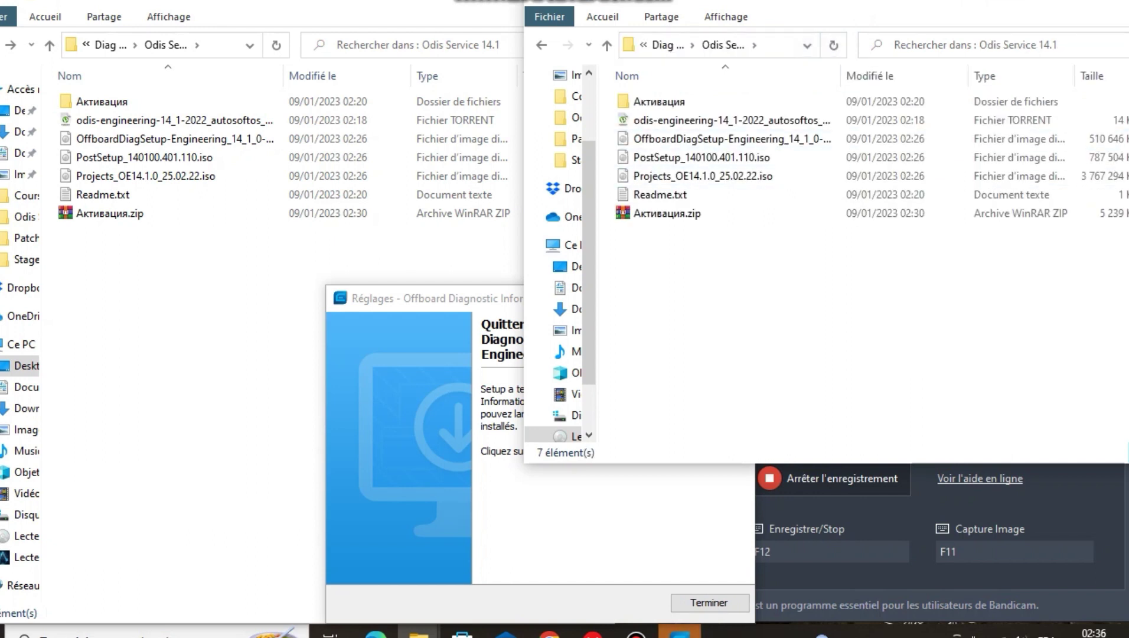
- Finish the setup wizard and open the Активация folder inside Odis Service 14.1
key(alt+Tab)
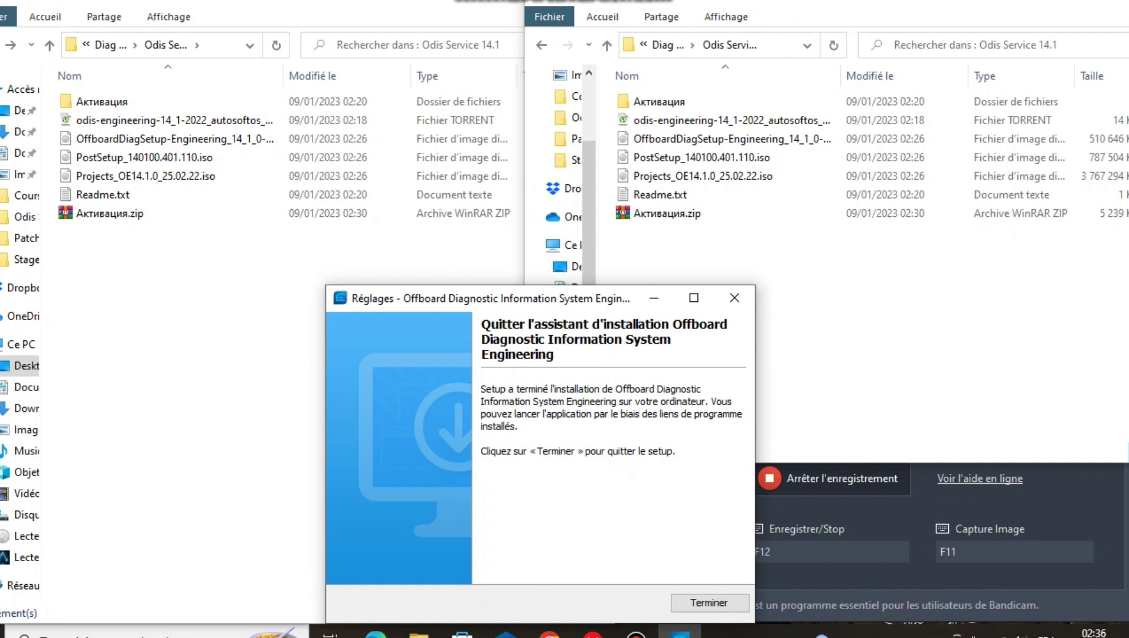
click(709, 602)
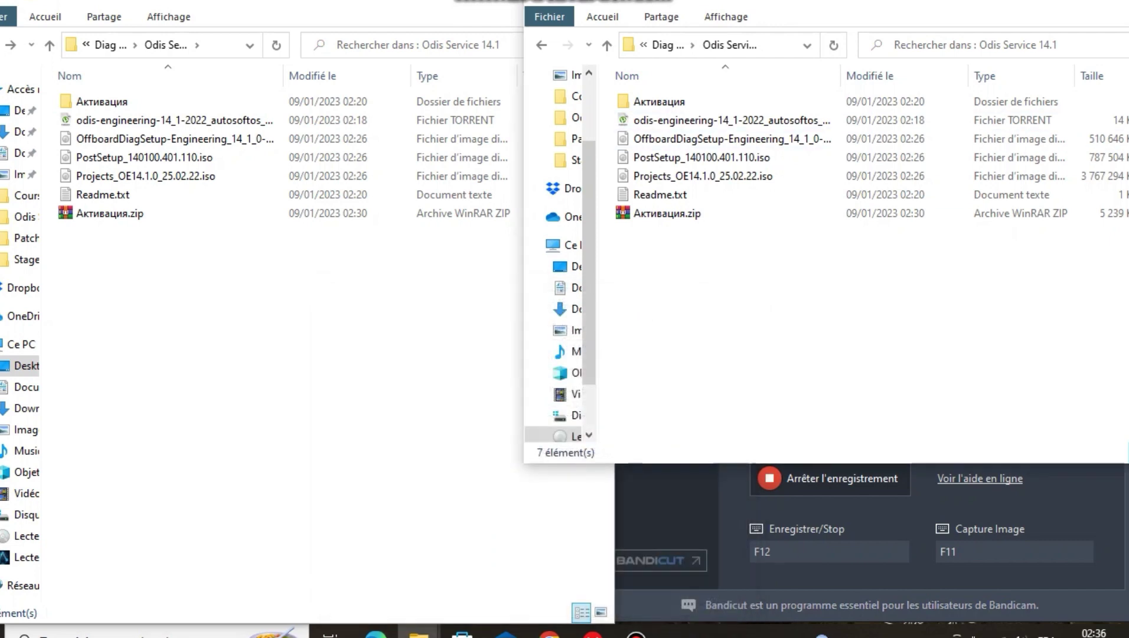
double_click(659, 102)
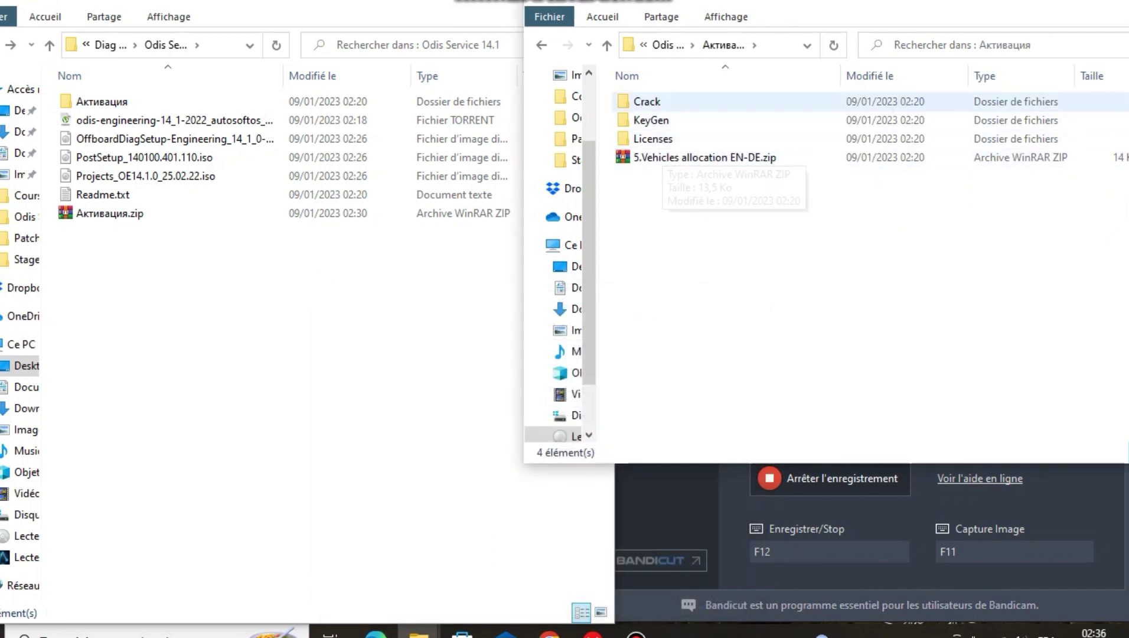
- Open the Crack folder and show the Start-menu shortcut location of the newly installed Offboard Diagnostic Information System
click(658, 101)
double_click(658, 101)
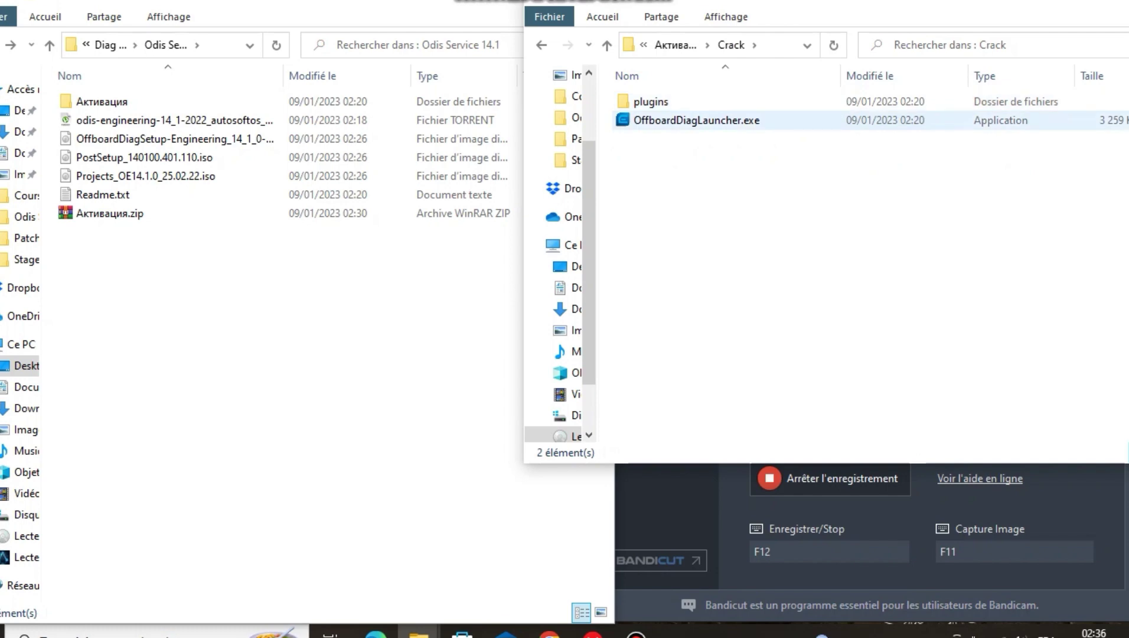
click(3, 631)
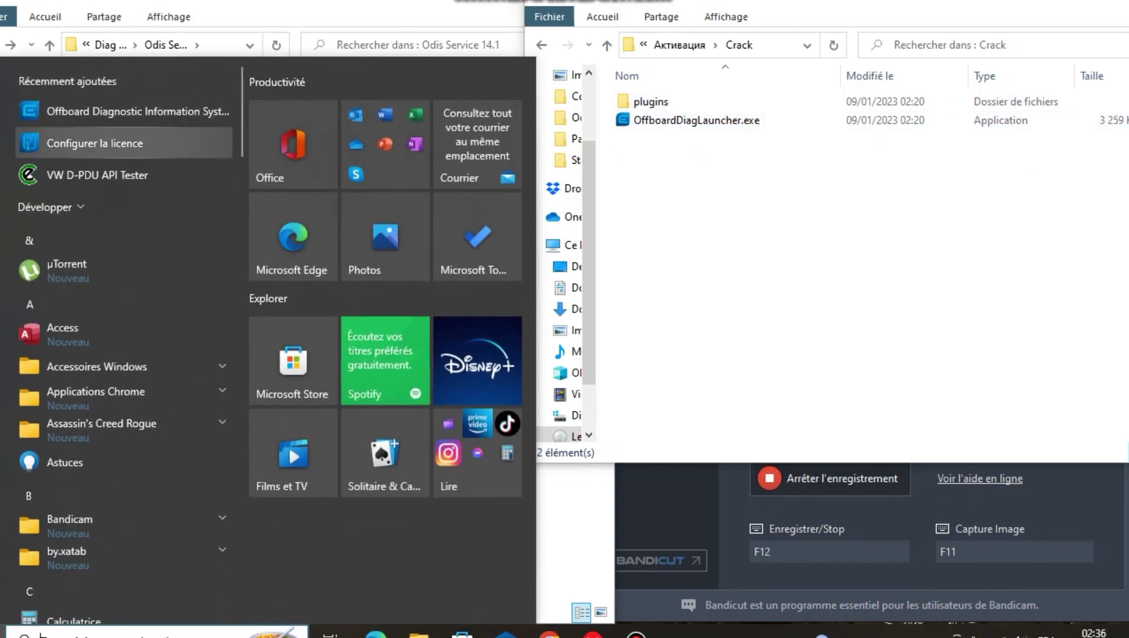
right_click(124, 111)
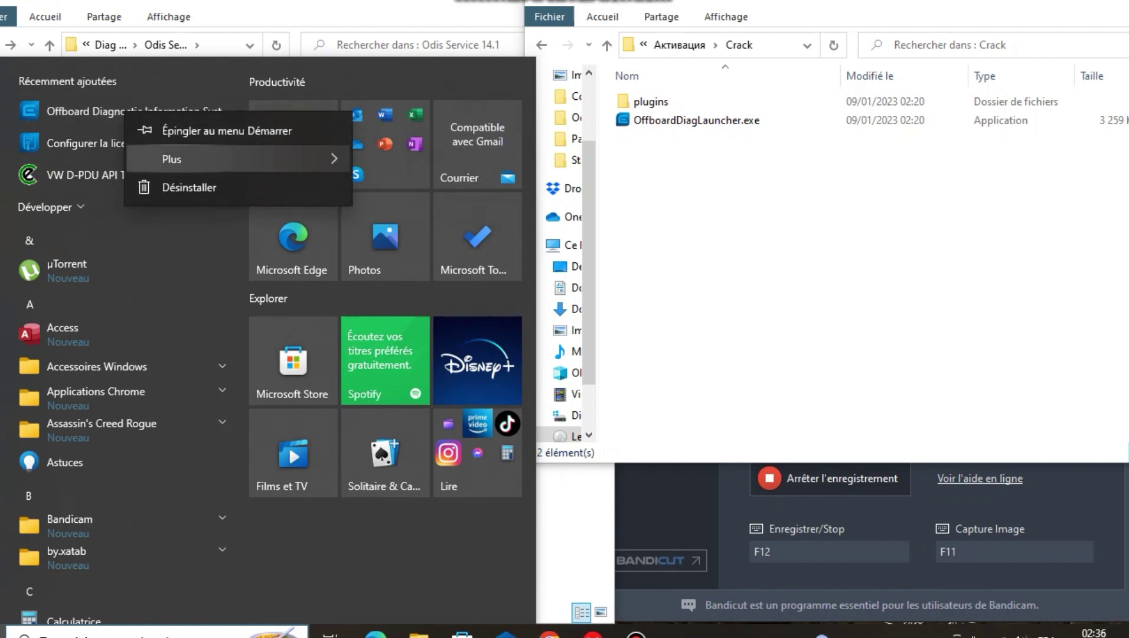
mouse_move(219, 159)
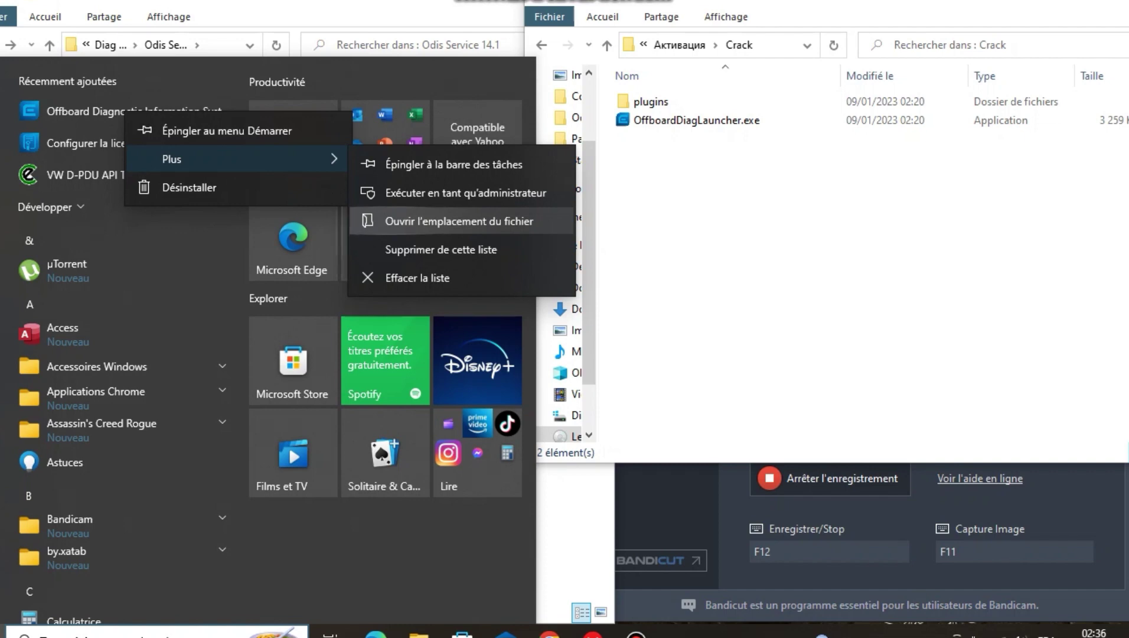
click(459, 221)
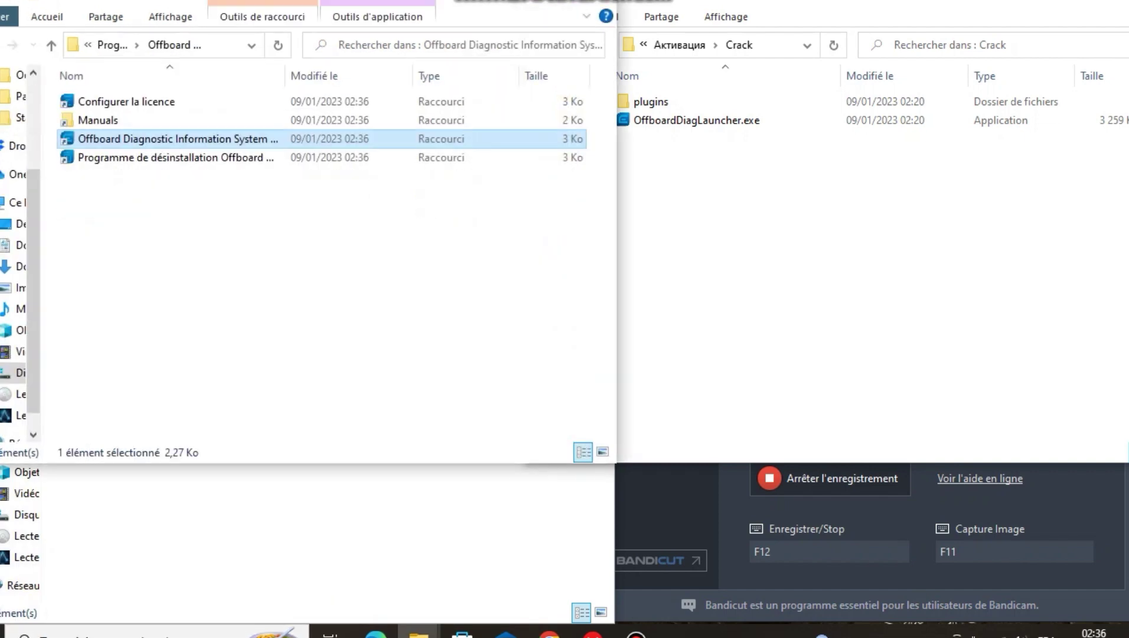
- Open the Offboard_Diagnostic_Information_System_Engineering install folder from its shortcut and place the window beside the Crack folder
drag(378, 3, 452, 113)
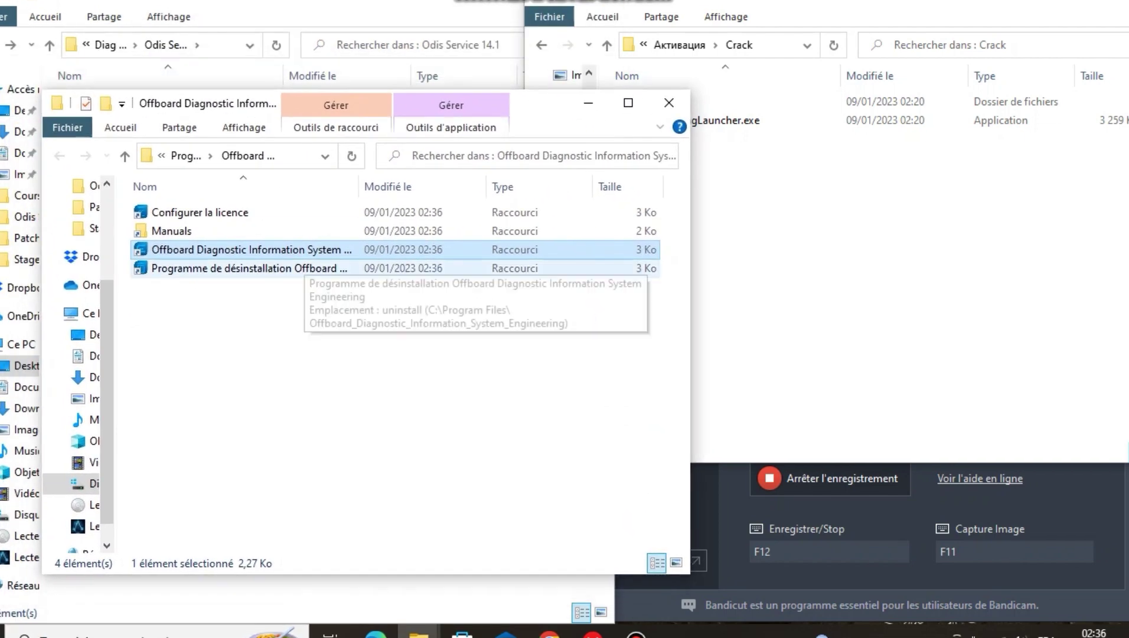
right_click(261, 249)
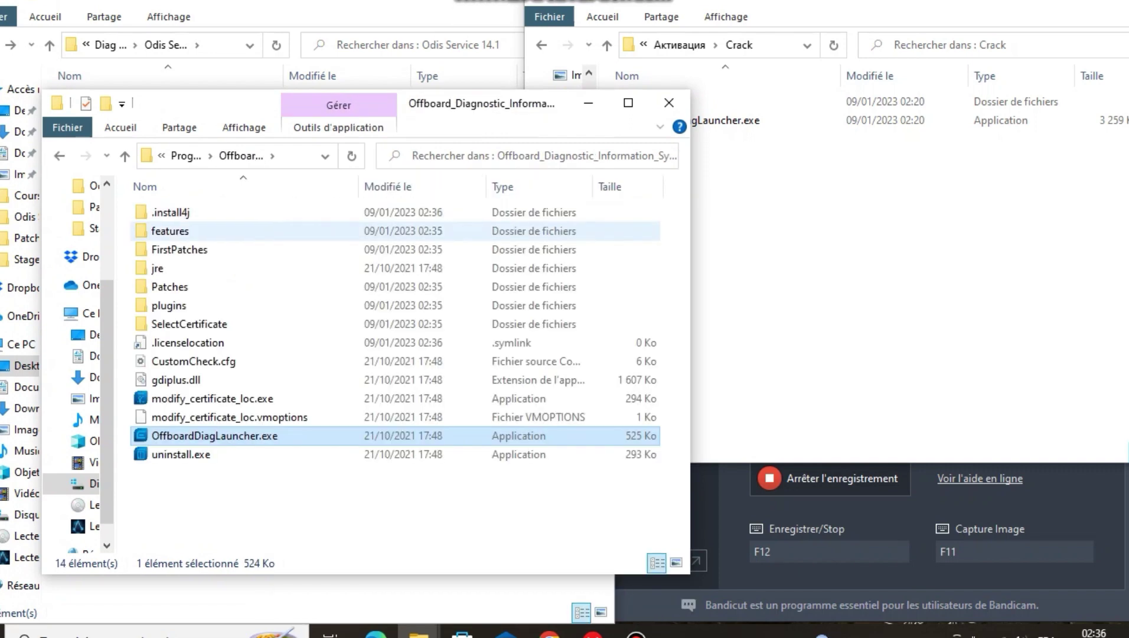
click(673, 268)
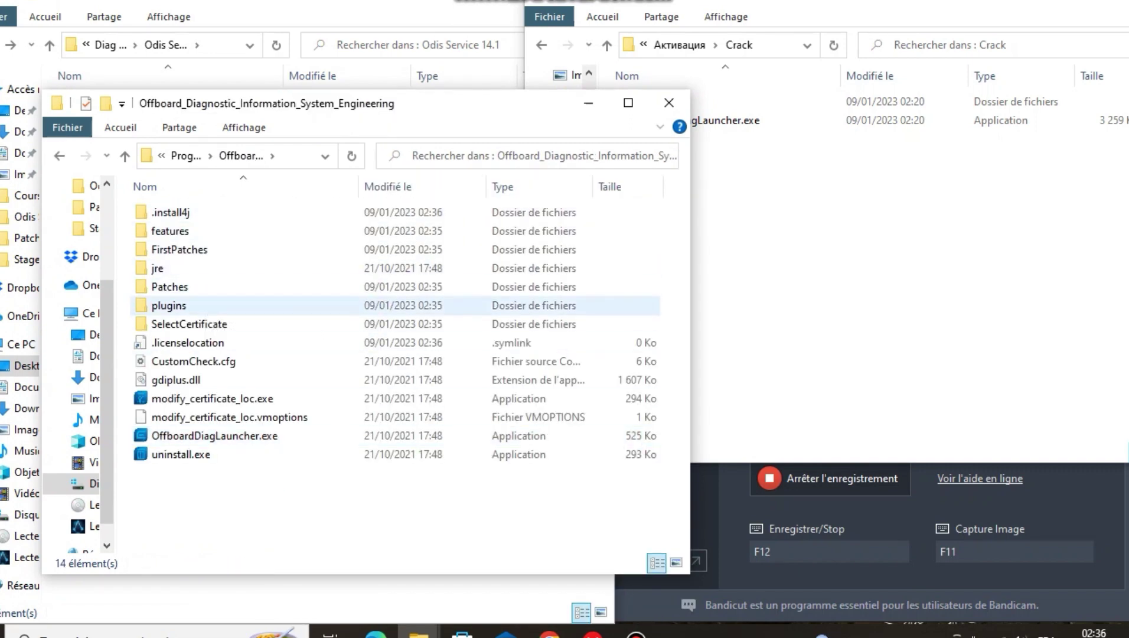
drag(325, 104, 283, 136)
drag(430, 136, 430, 132)
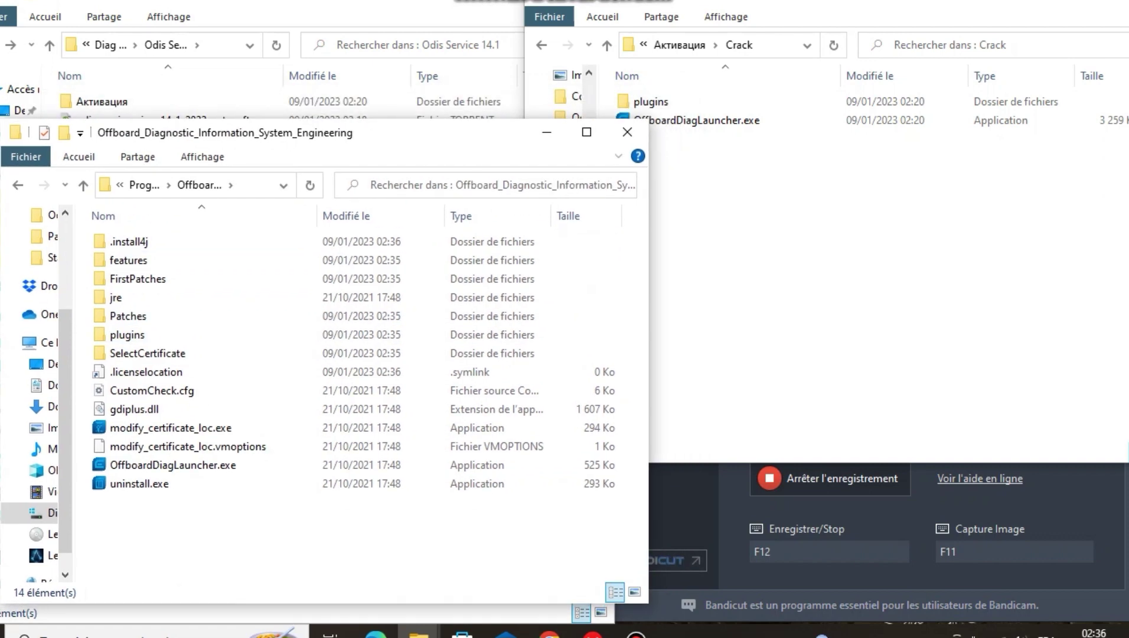
- Copy the de.volkswagen.odis.vaudas.launcher_4.91.0.jar file from Crack\plugins into the installed plugins folder, replacing the existing file with administrator rights
double_click(126, 334)
click(697, 154)
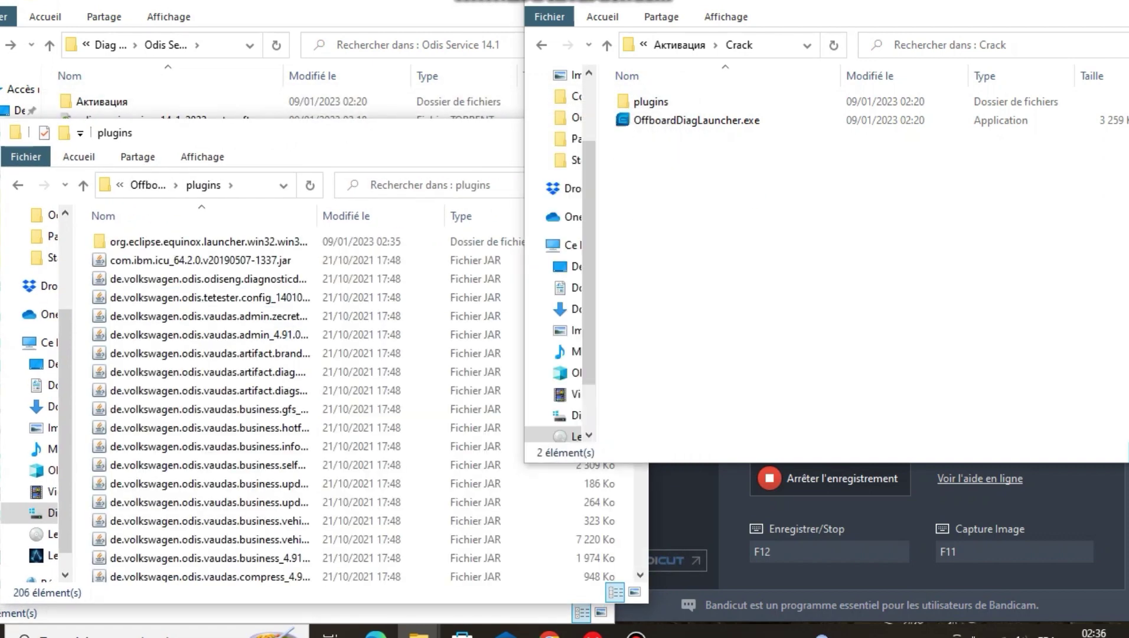
double_click(650, 102)
right_click(655, 106)
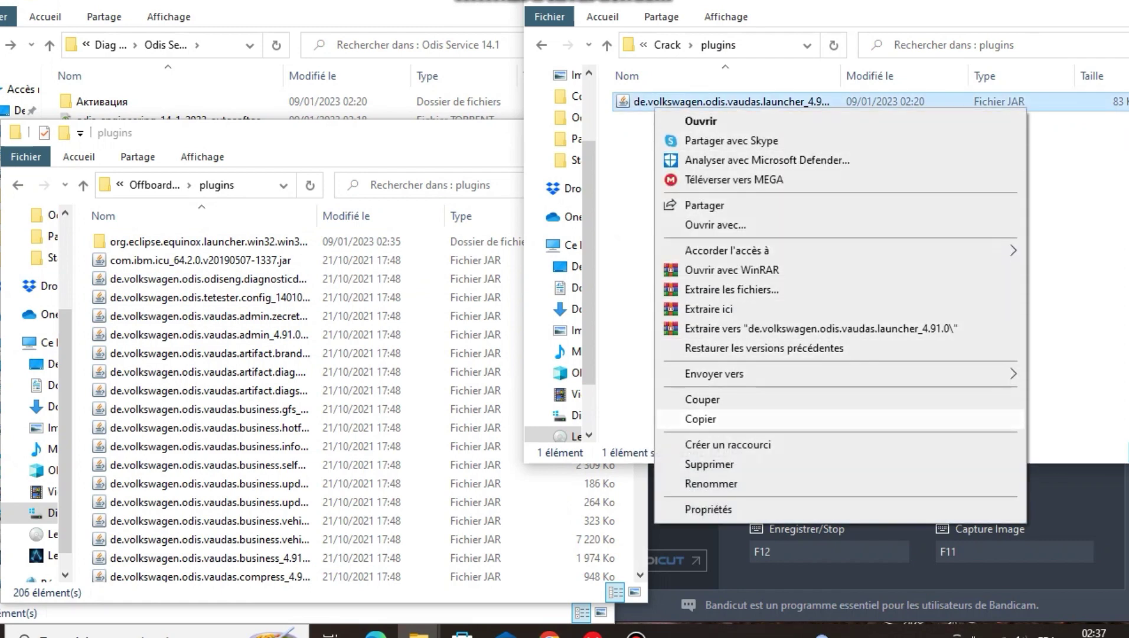
click(700, 418)
click(81, 353)
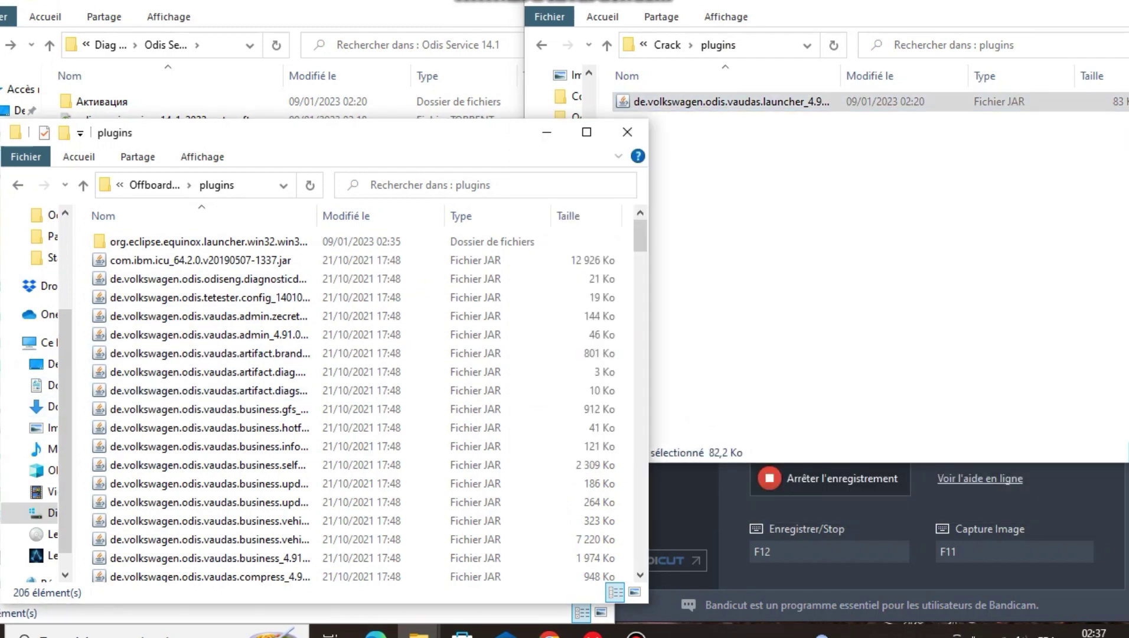
key(ctrl+v)
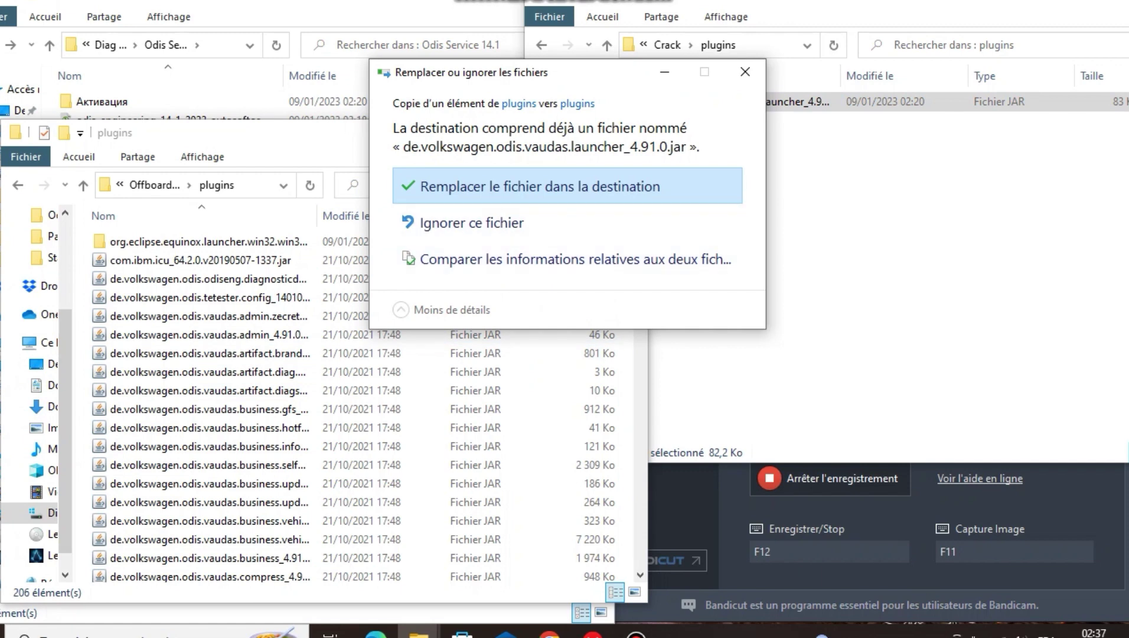
click(567, 186)
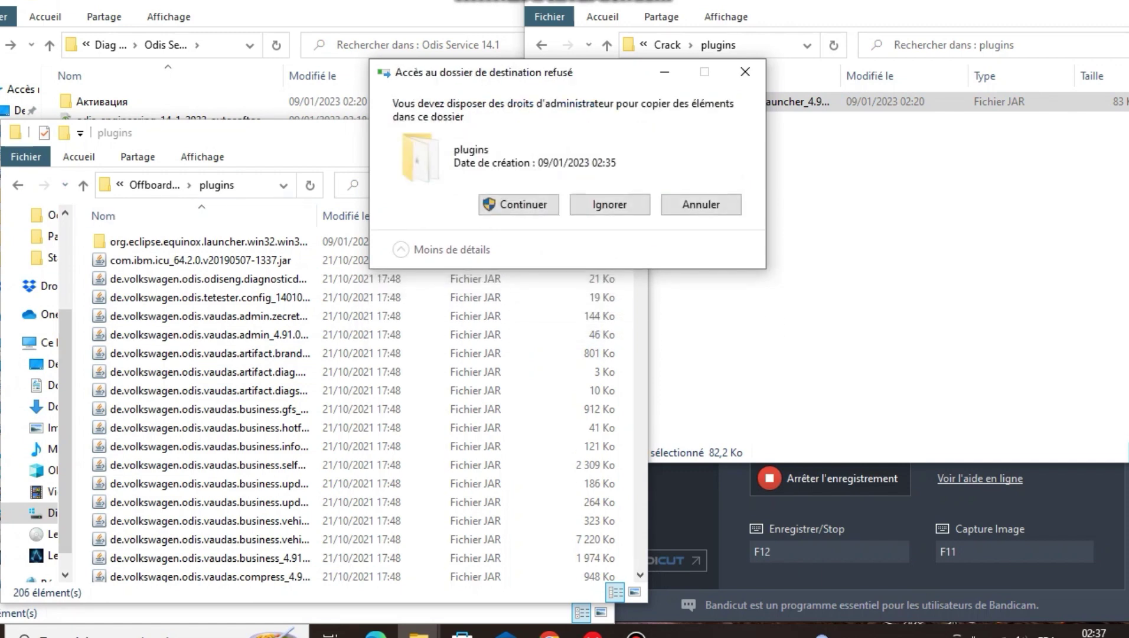
key(Return)
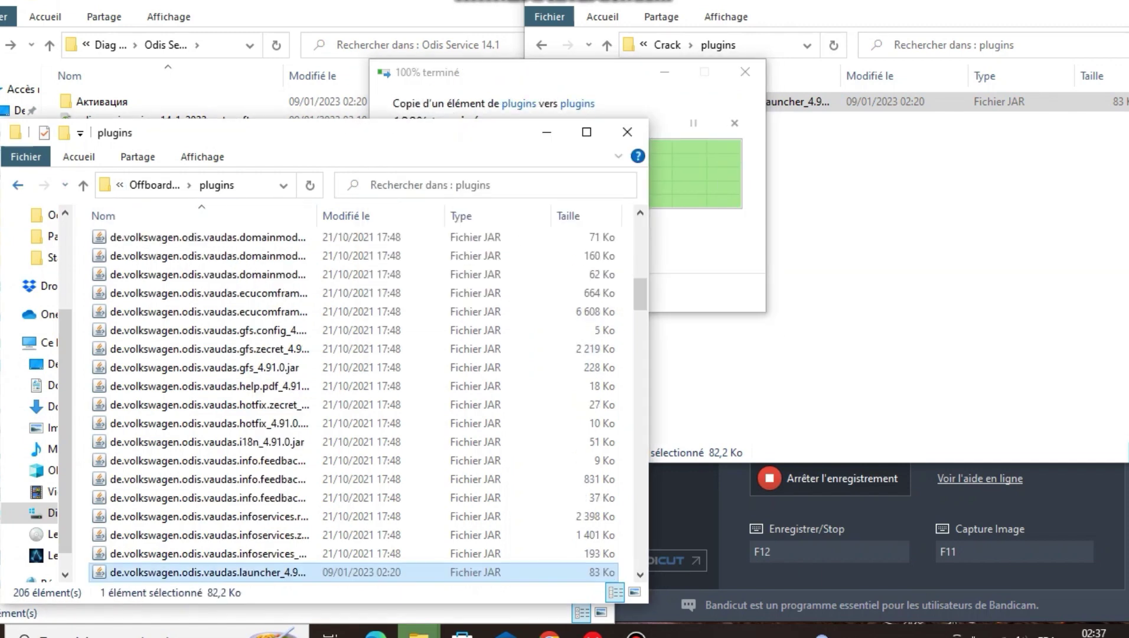
- Go back to the parent folder in both Explorer windows and copy OffboardDiagLauncher.exe from the Crack folder
click(17, 185)
click(681, 222)
key(alt+Up)
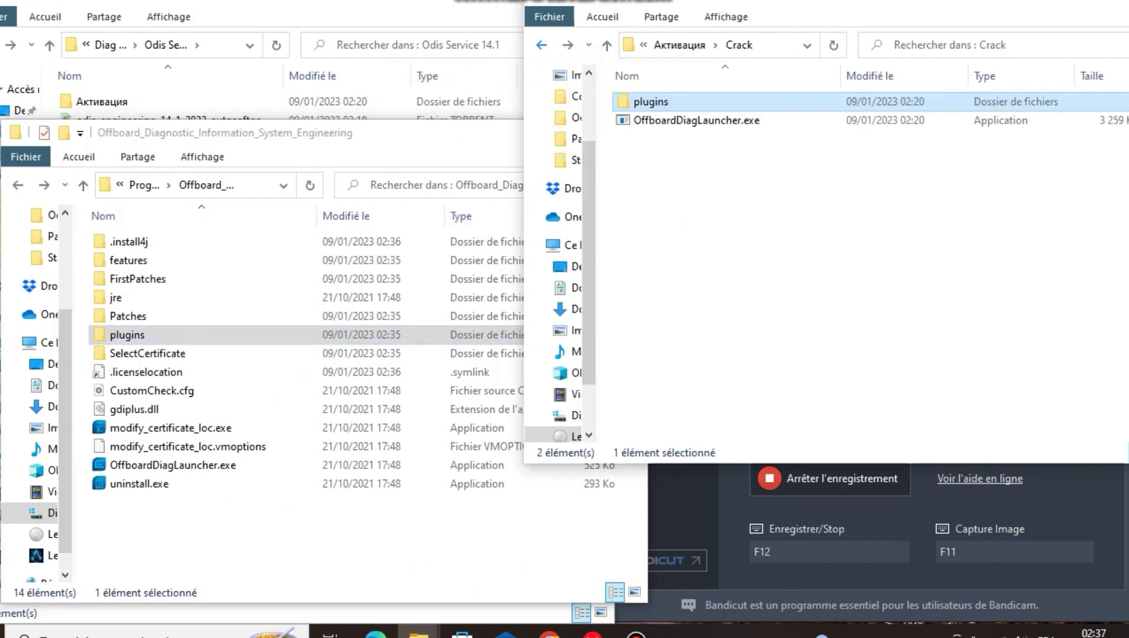
click(629, 119)
right_click(664, 120)
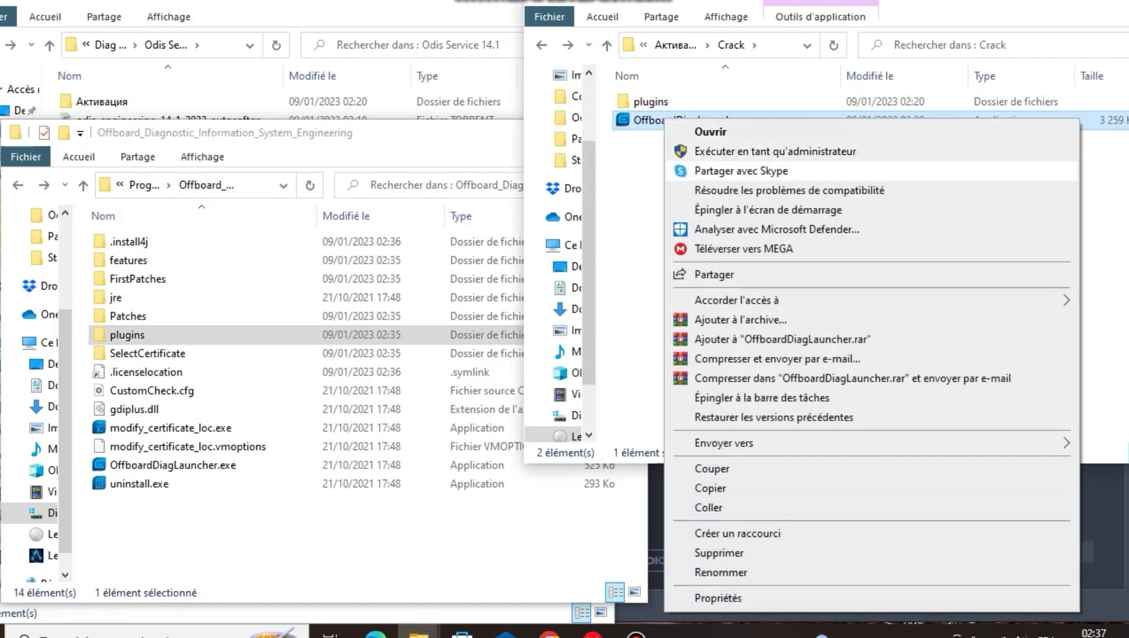
click(710, 488)
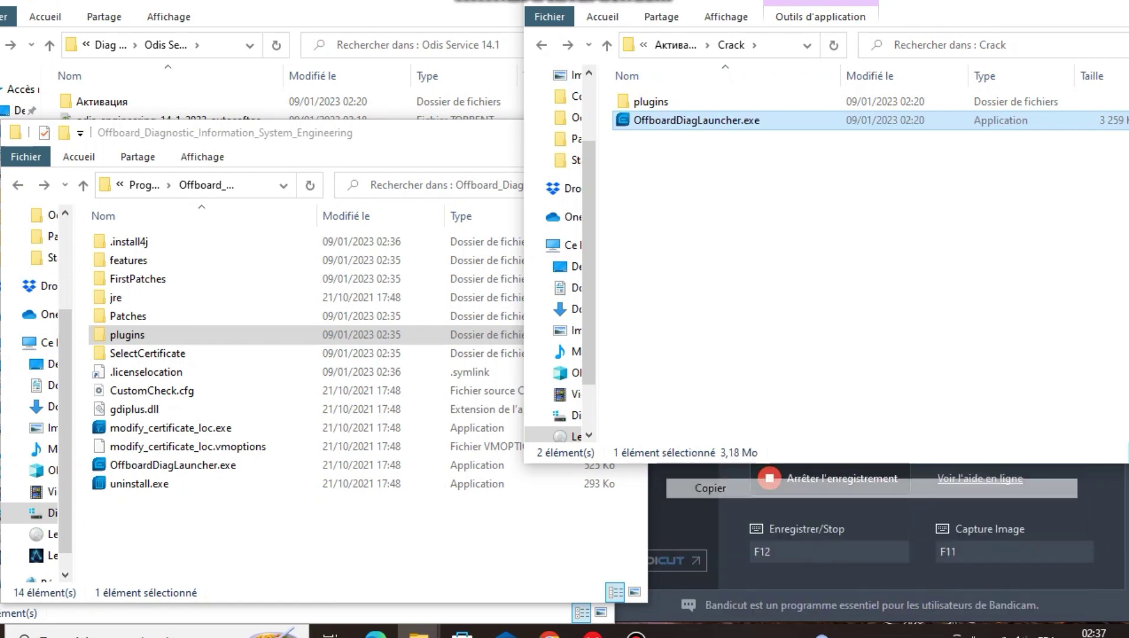
- Paste OffboardDiagLauncher.exe into the Offboard_Diagnostic_Information_System_Engineering folder, replacing the existing file with administrator rights
click(354, 526)
key(ctrl+v)
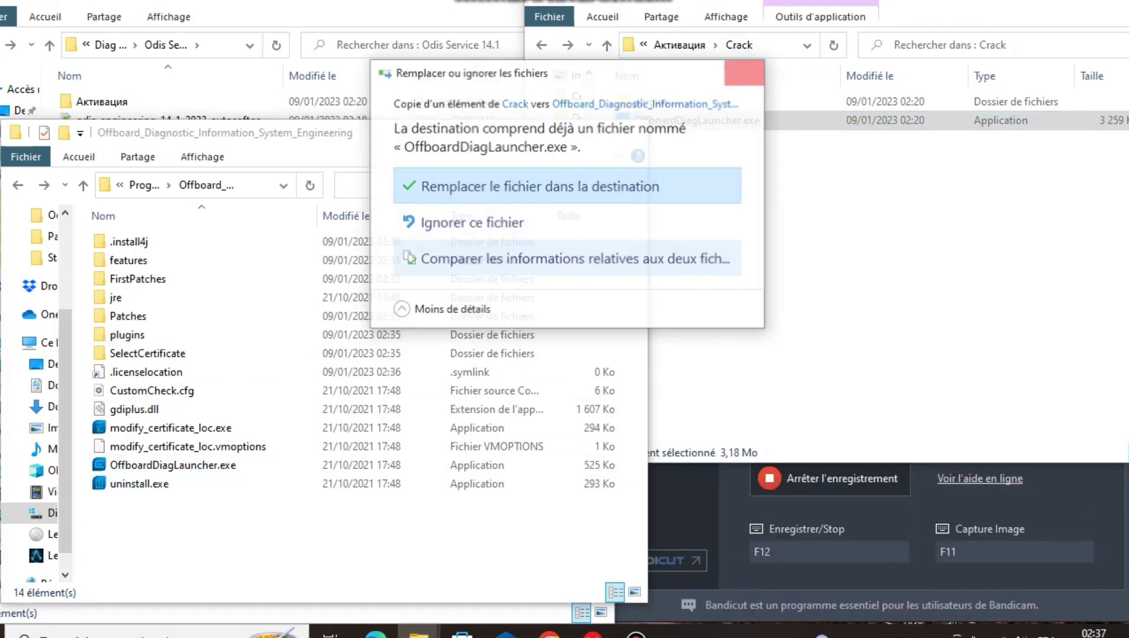
click(538, 186)
right_click(167, 307)
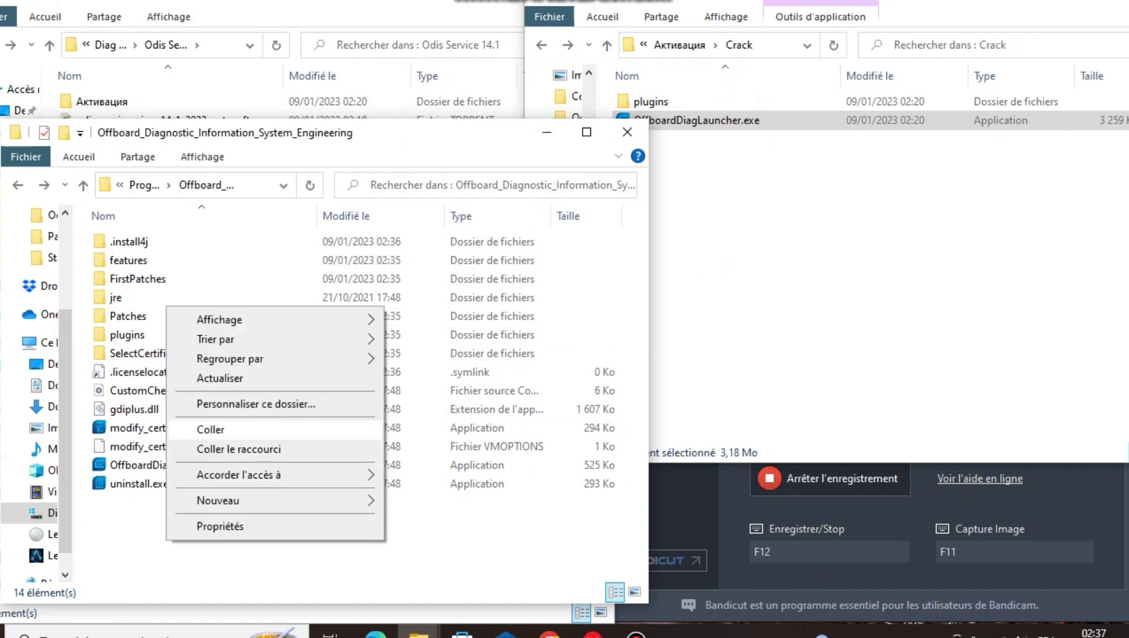
click(210, 429)
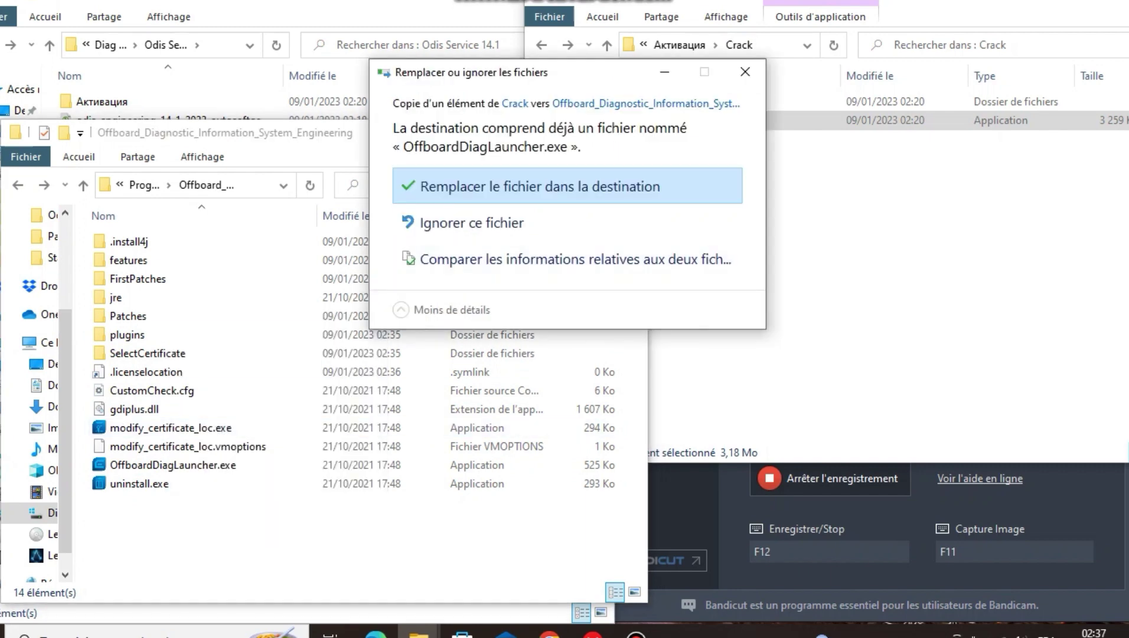
click(538, 186)
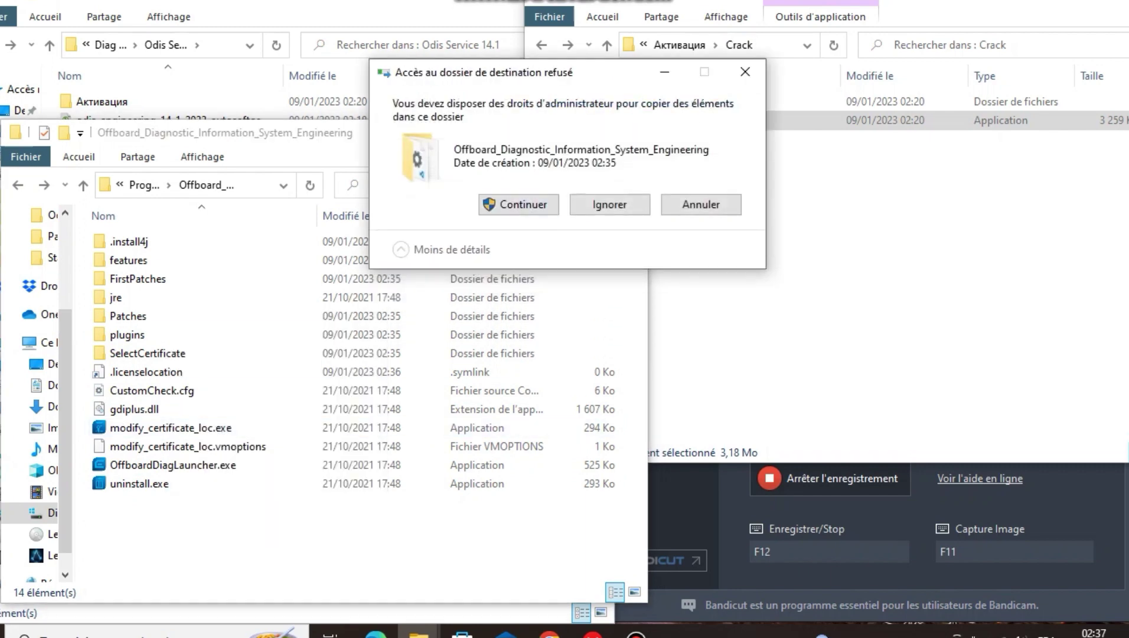
click(518, 205)
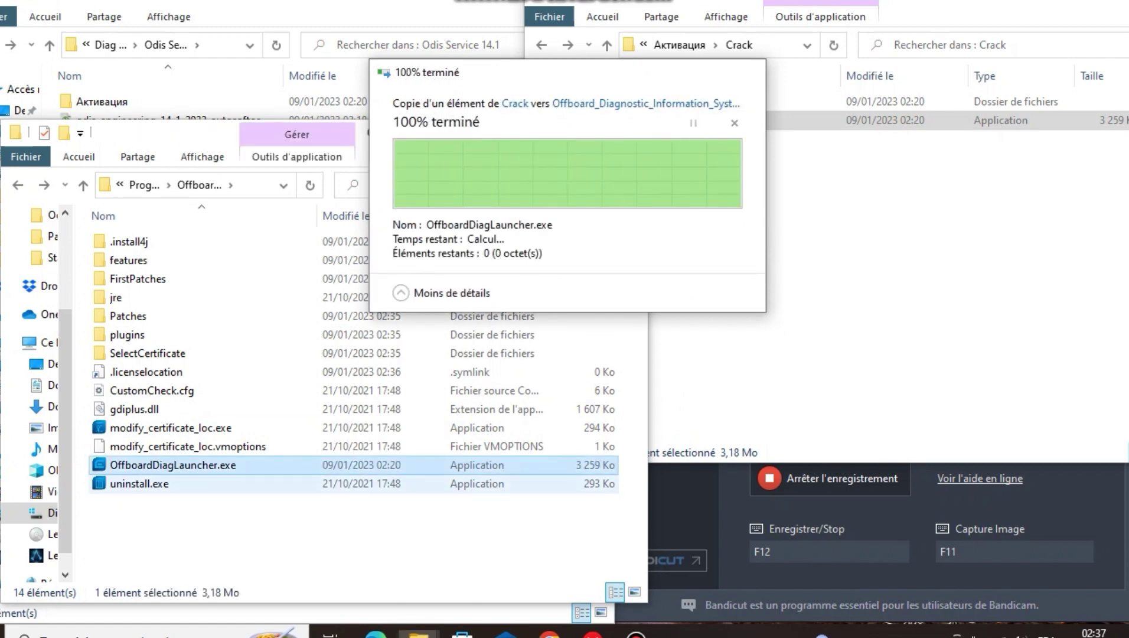
- Try to run the replaced OffboardDiagLauncher.exe as administrator
right_click(167, 465)
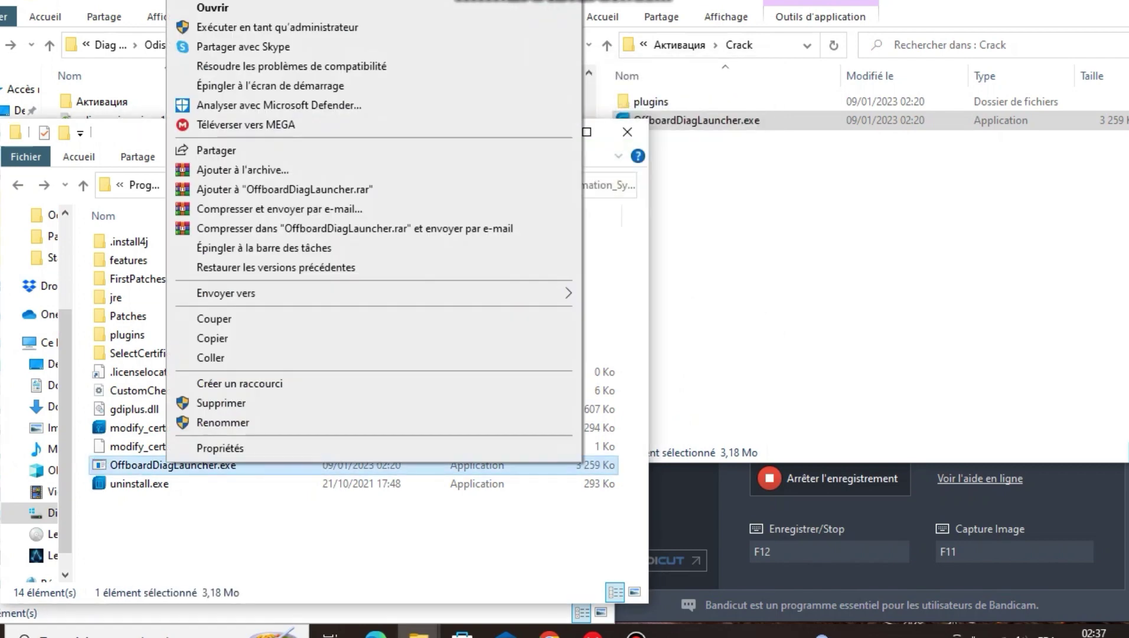
click(248, 27)
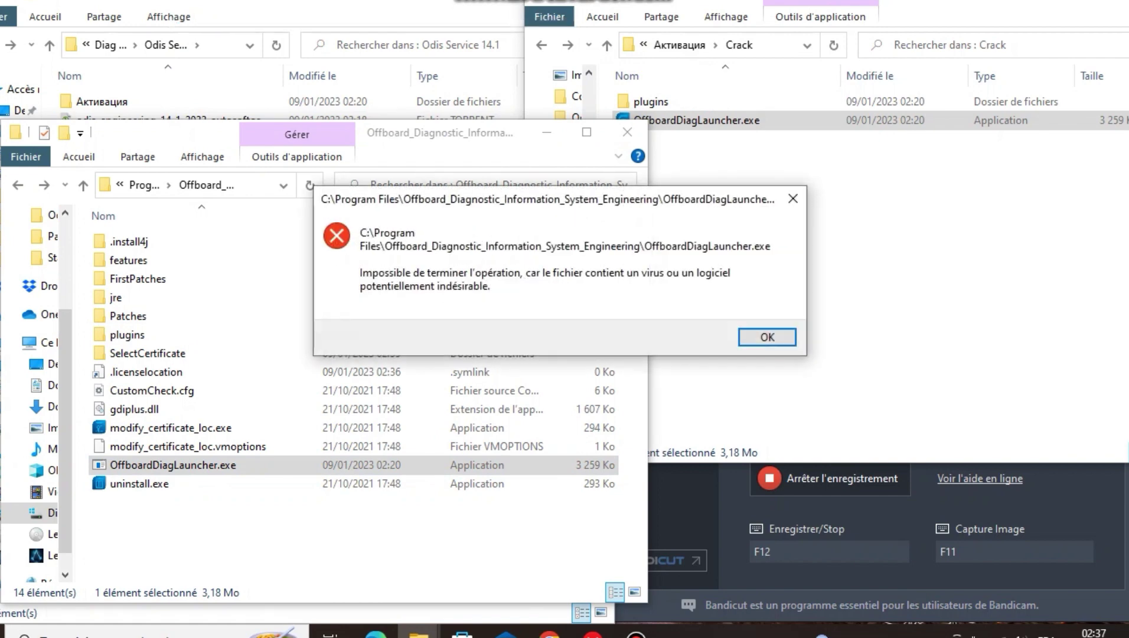
key(Return)
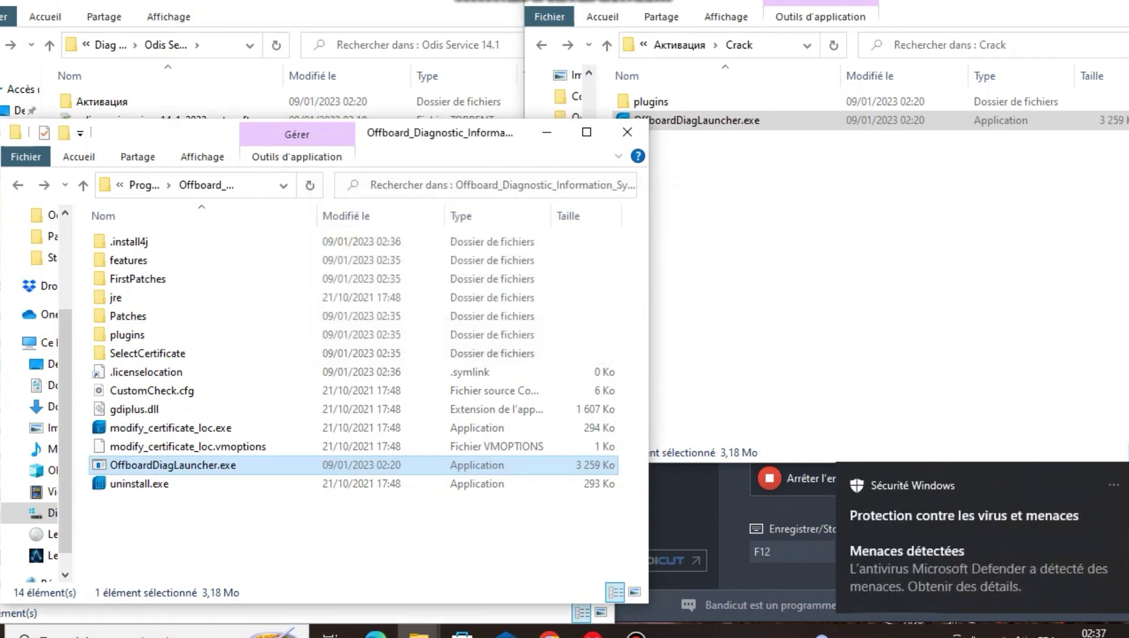
- Switch to Windows Security, check the details of the Program:Win32/Wacapew.C!ml threat, and allow it on the device
click(979, 536)
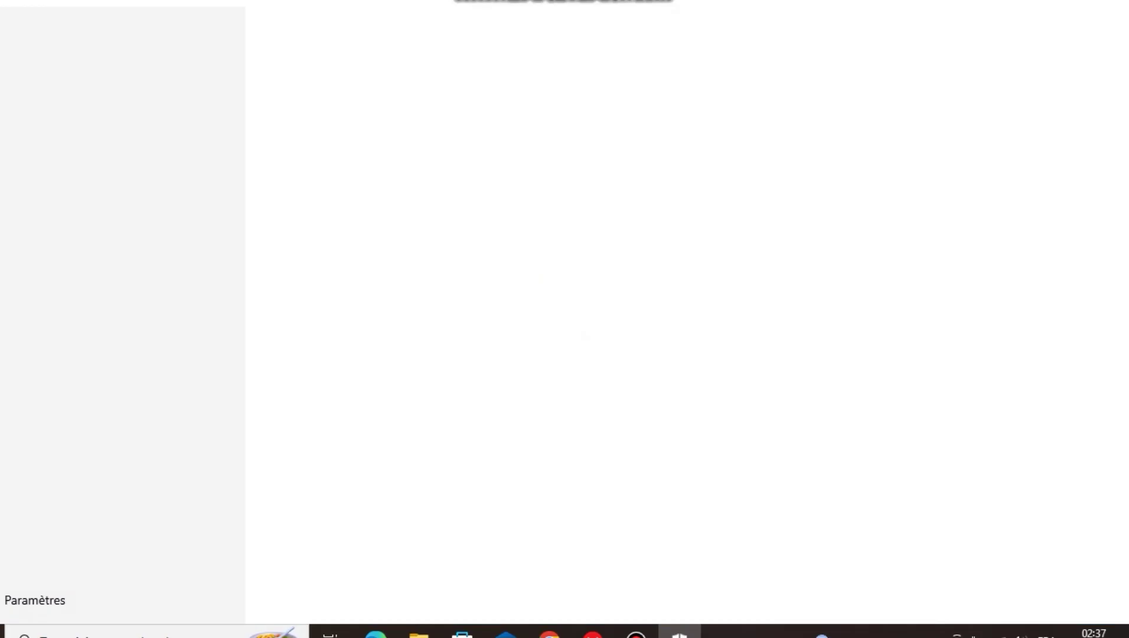
click(453, 281)
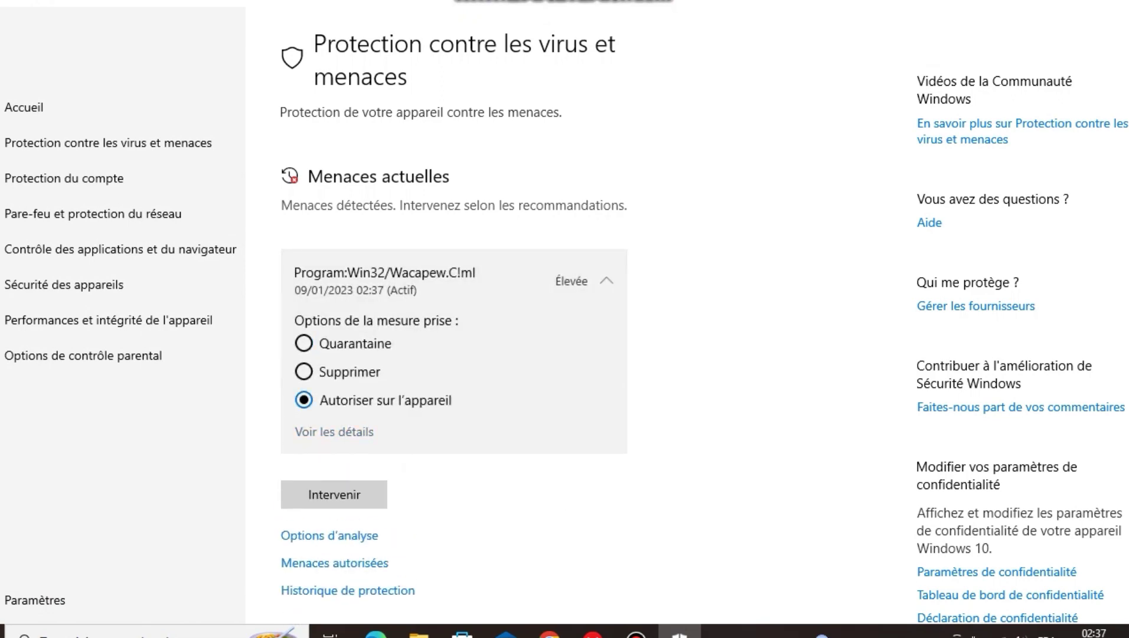
click(333, 431)
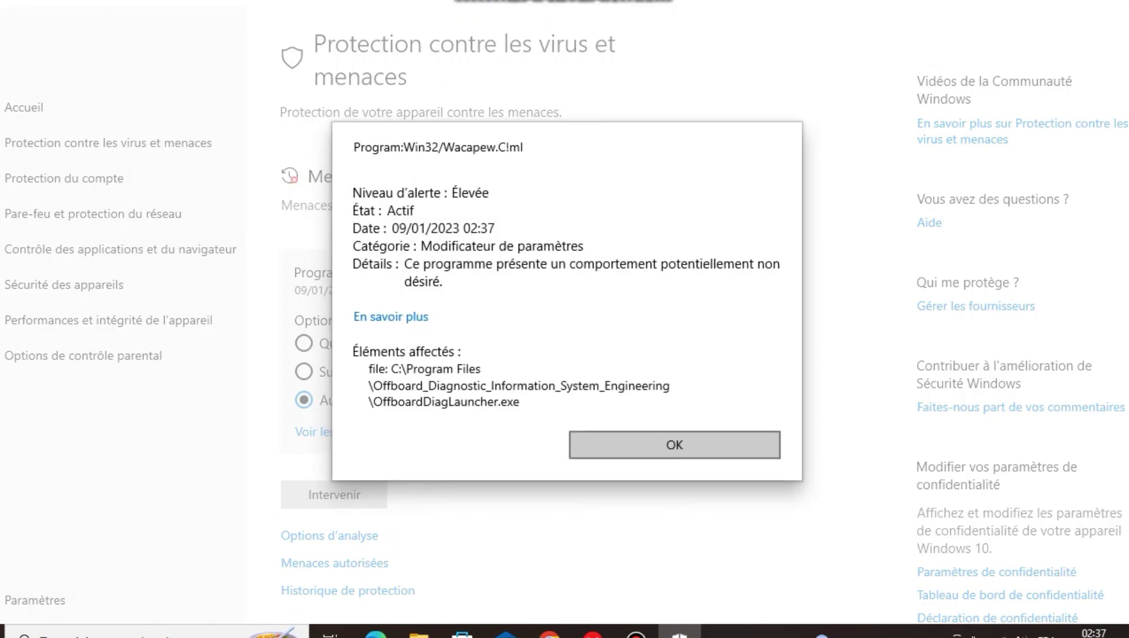
click(673, 445)
click(333, 494)
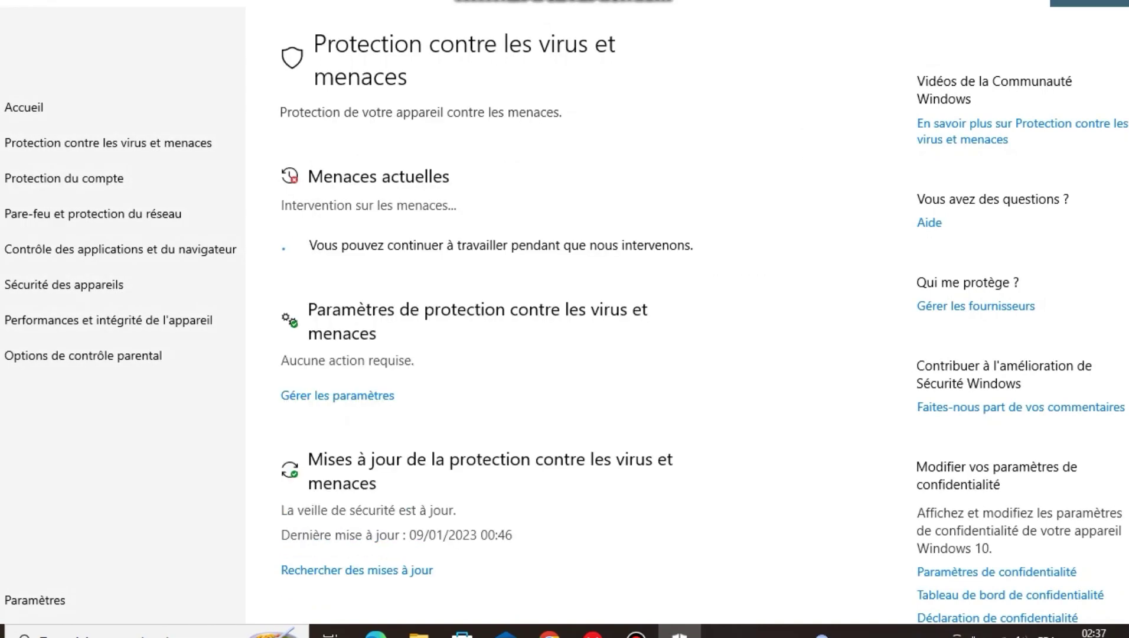
- Open the Microsoft Defender exclusions list from the virus and threat protection settings
scroll(567, 318, down, 3)
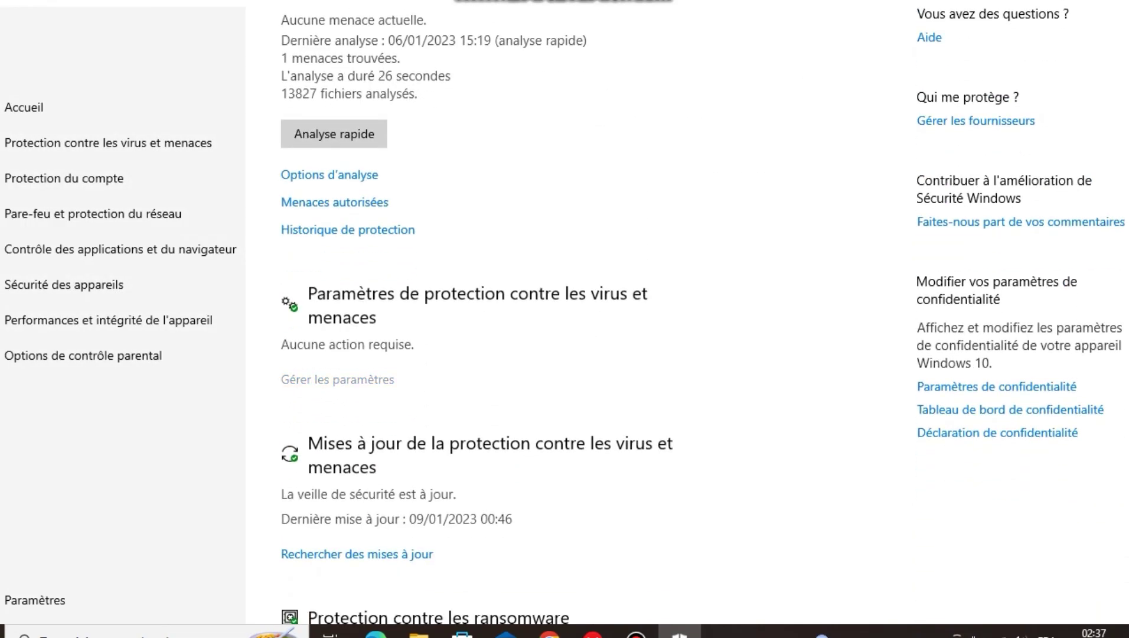
click(336, 380)
scroll(496, 318, down, 7)
scroll(496, 319, up, 7)
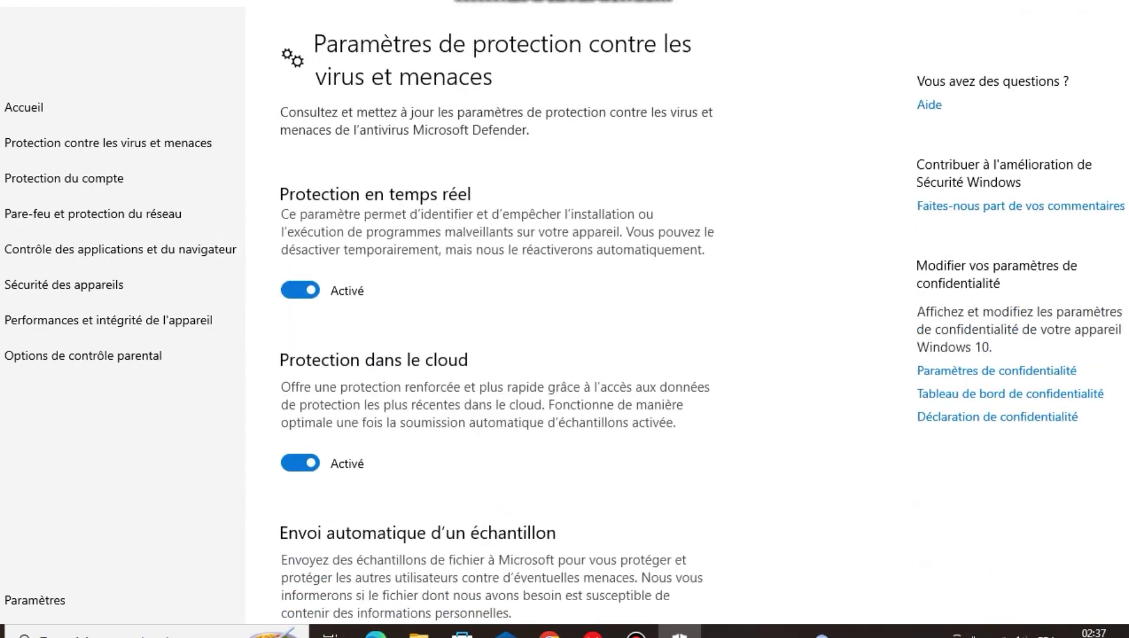
scroll(685, 319, down, 10)
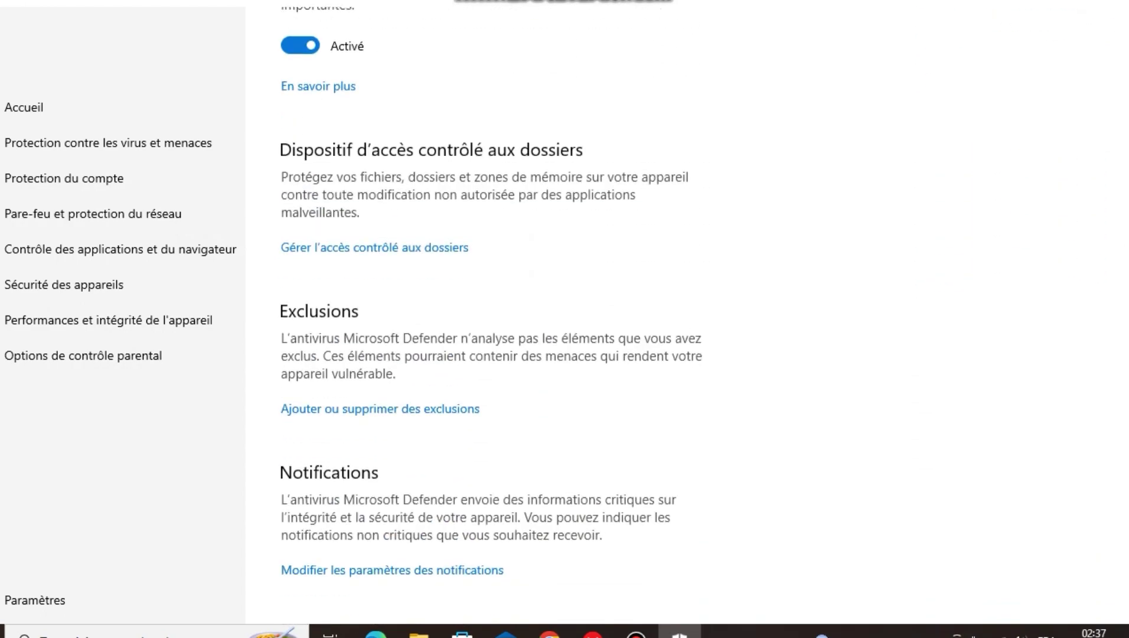
scroll(685, 319, up, 7)
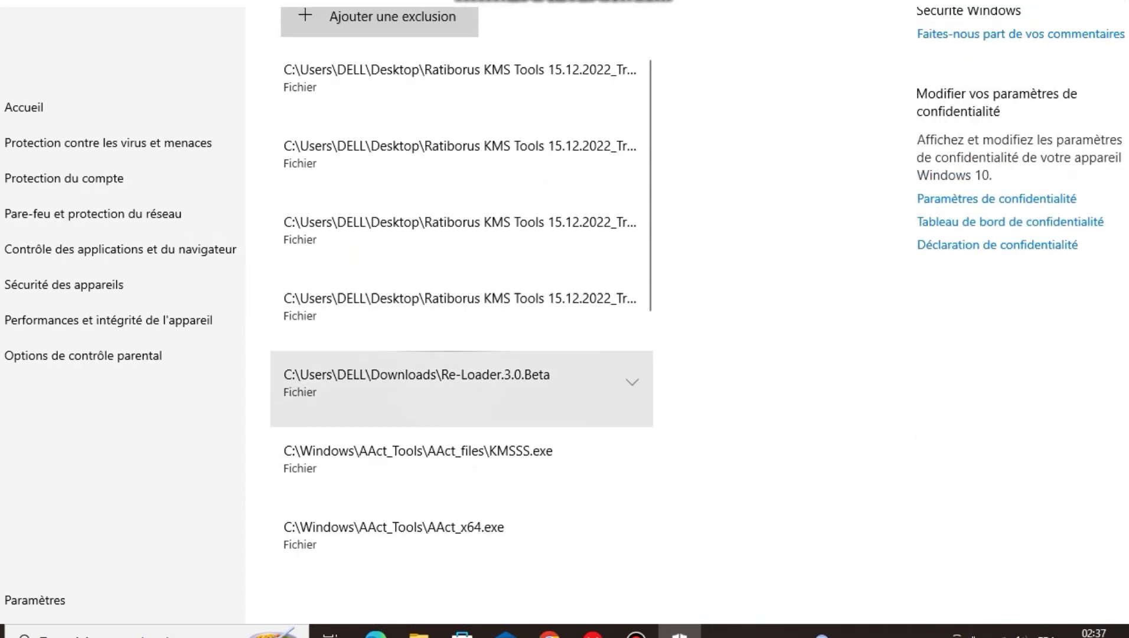
- Start adding a folder exclusion and browse to Program Files on the C: drive
click(378, 18)
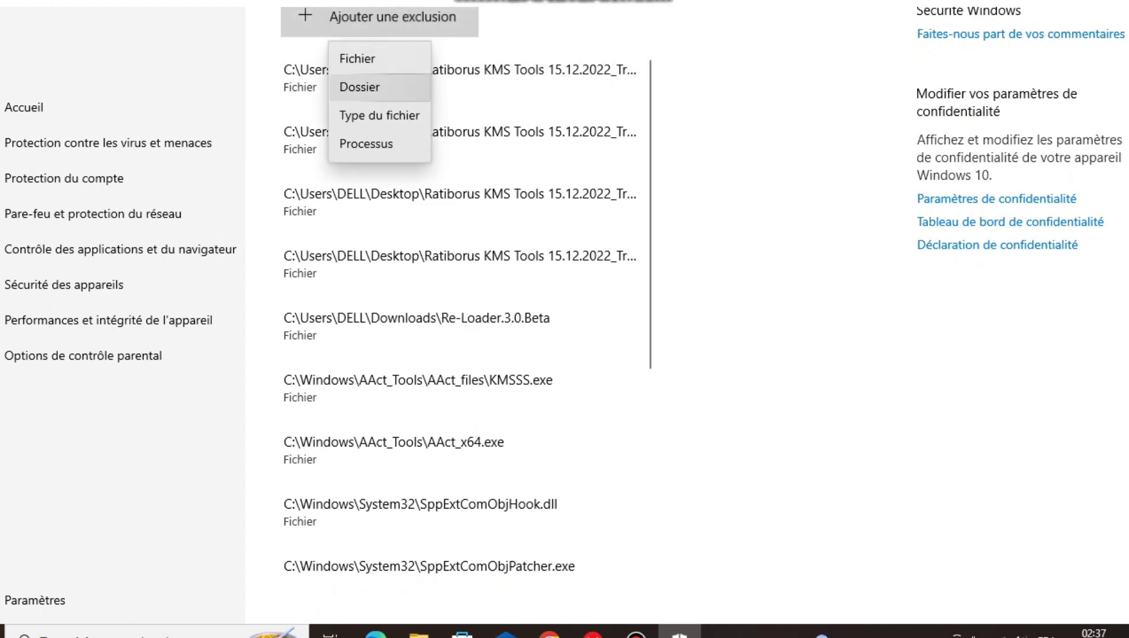
key(Escape)
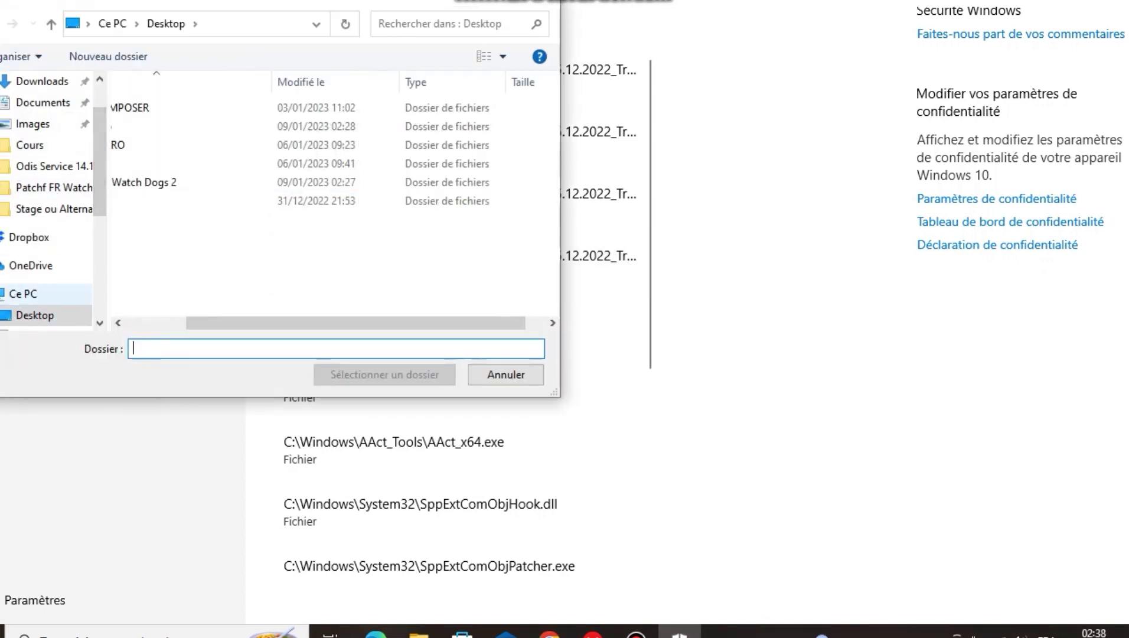
click(24, 293)
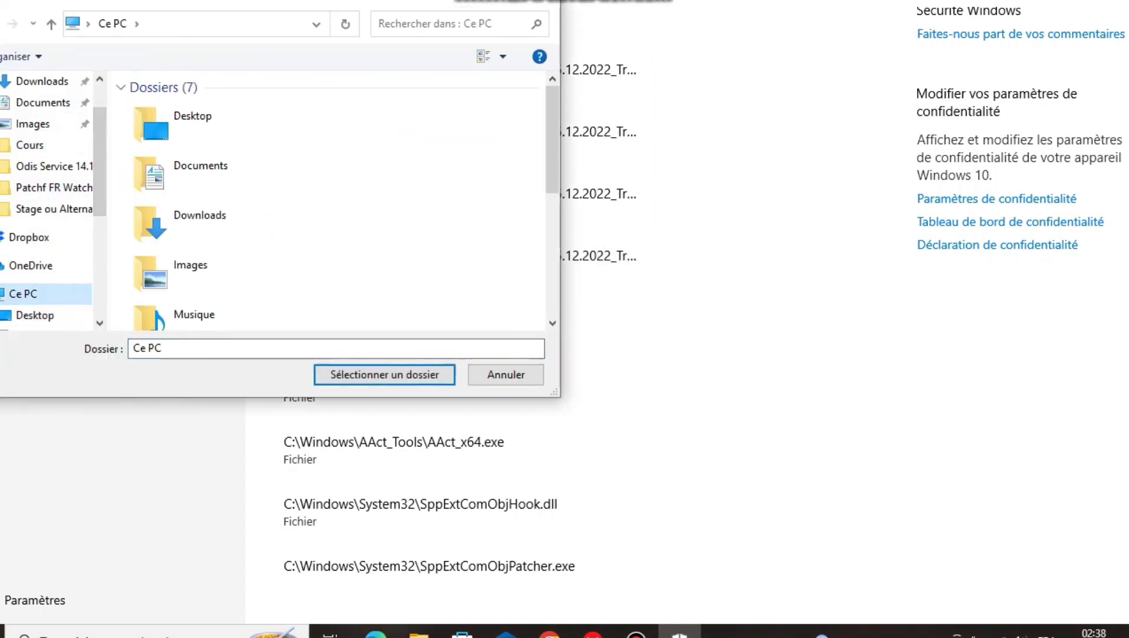
scroll(236, 201, down, 5)
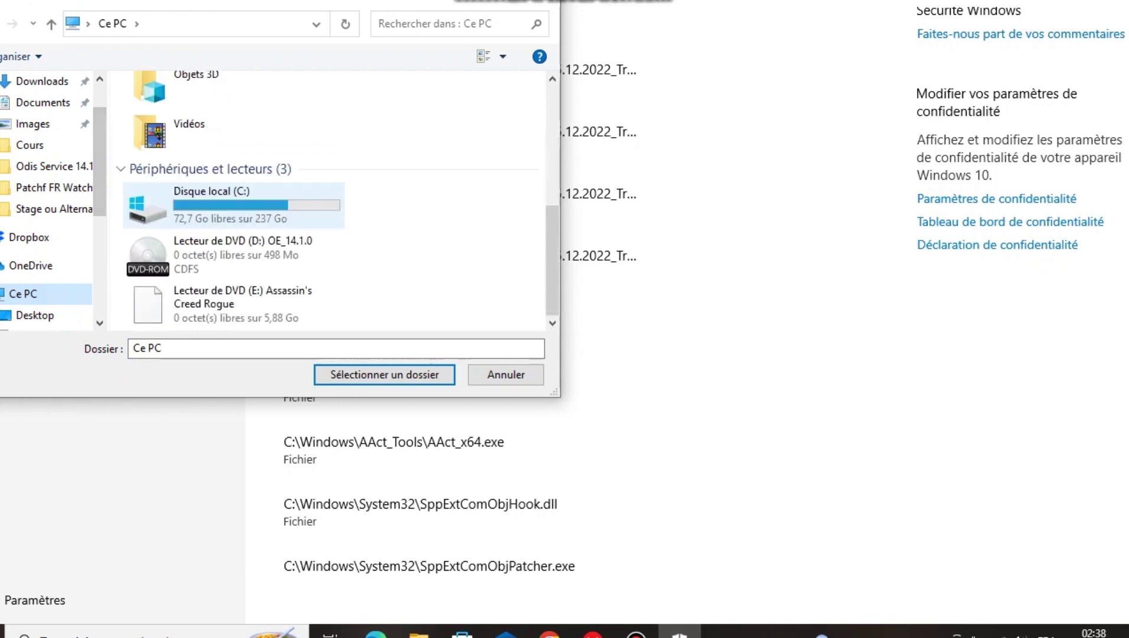
double_click(207, 204)
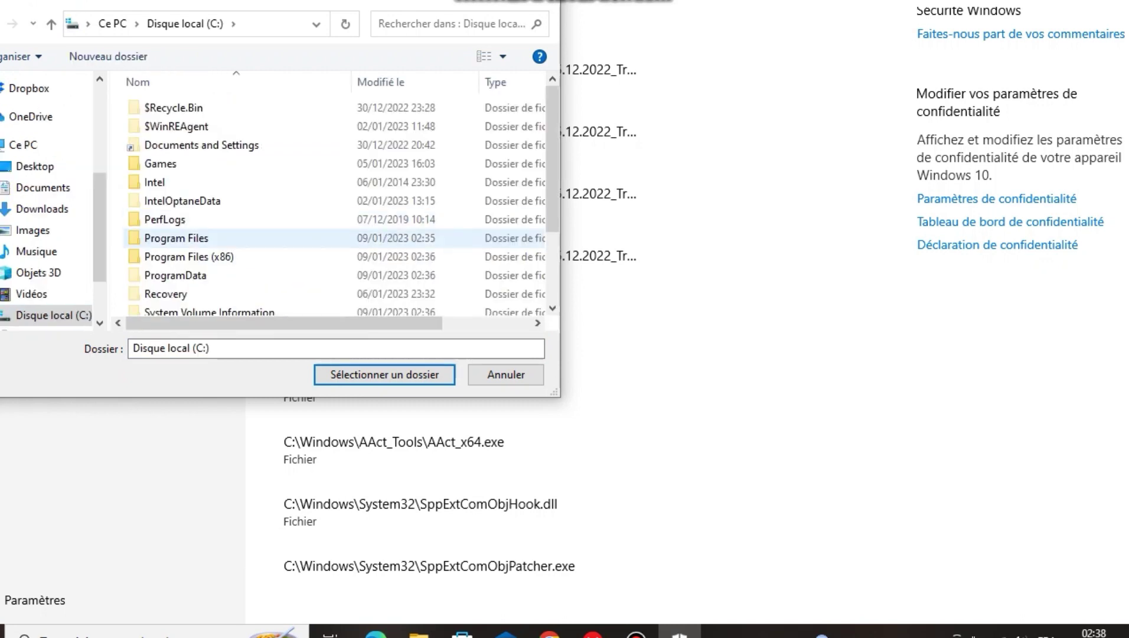
double_click(189, 256)
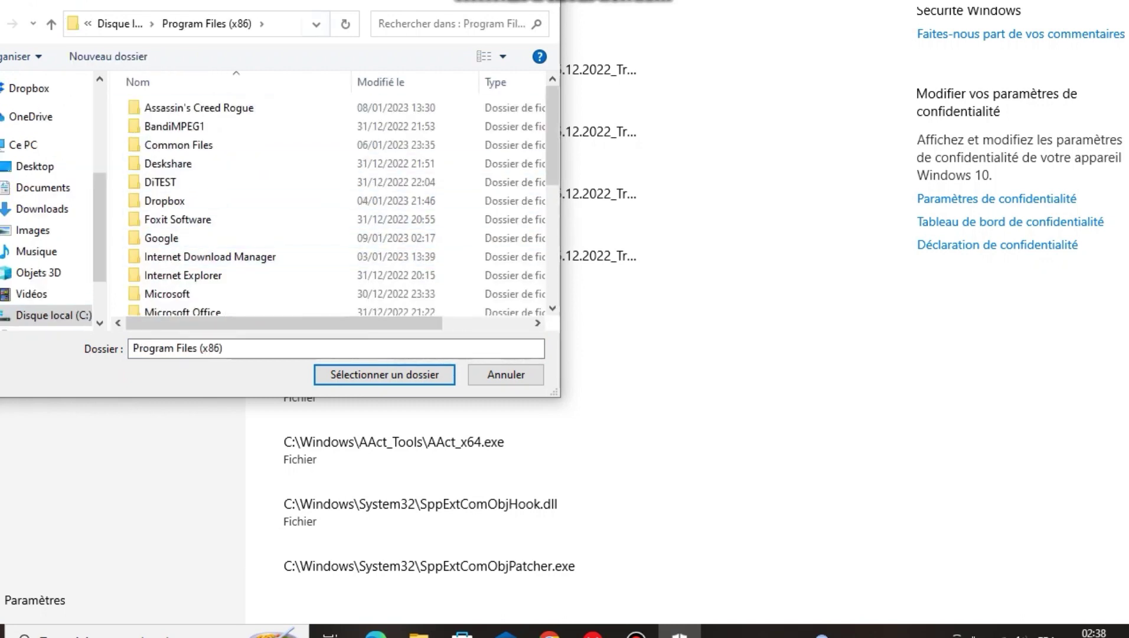
key(super+Up)
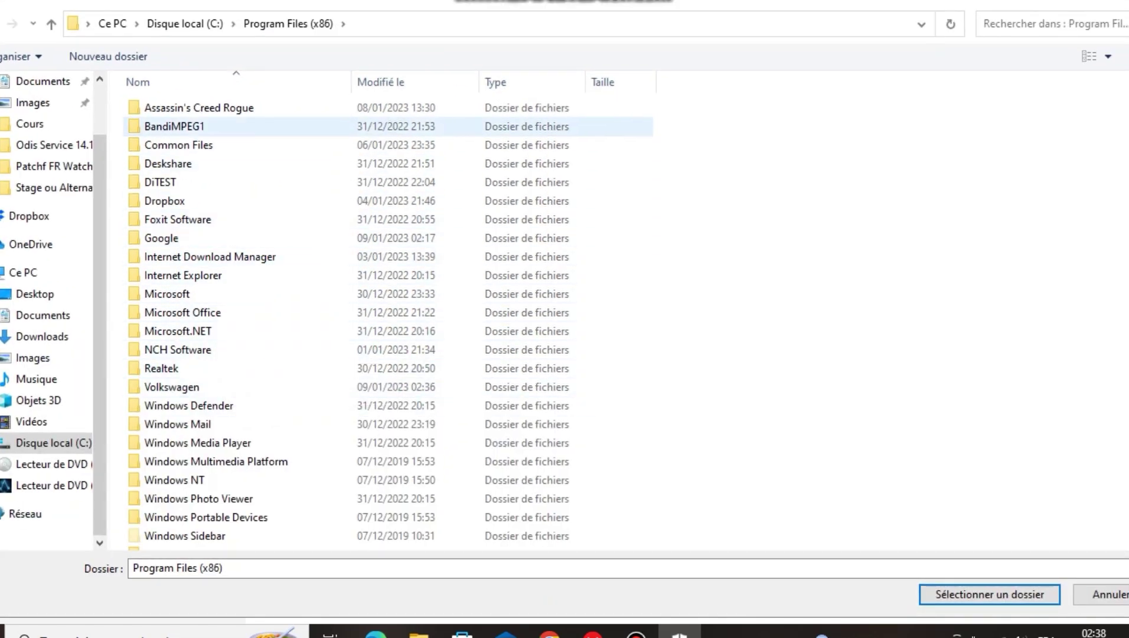
key(alt+Up)
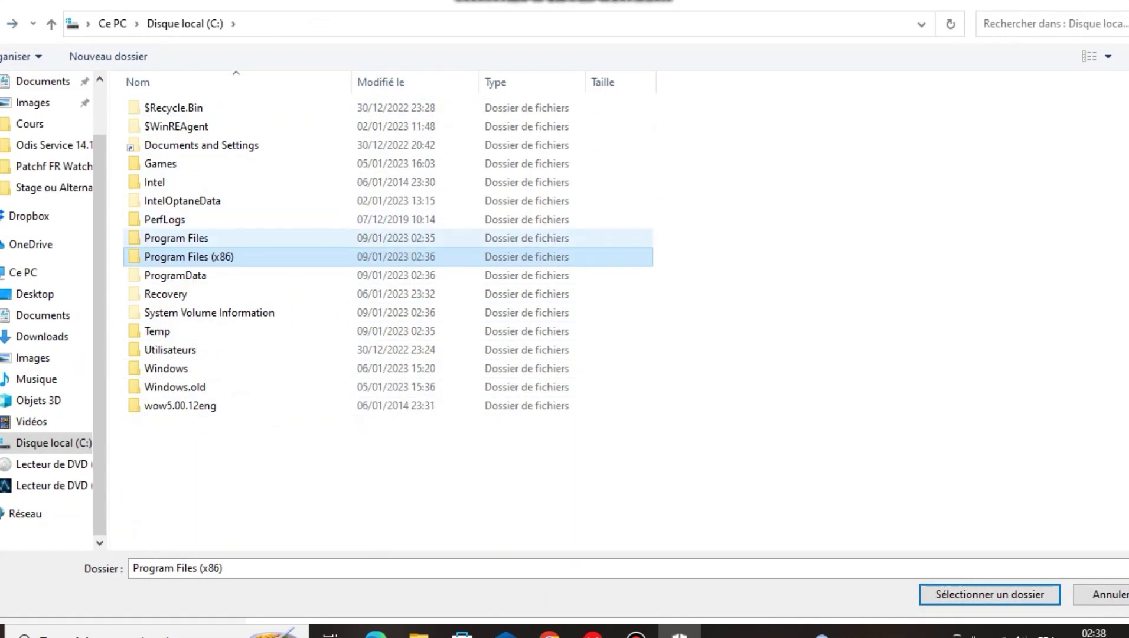
double_click(171, 167)
drag(107, 177, 19, 177)
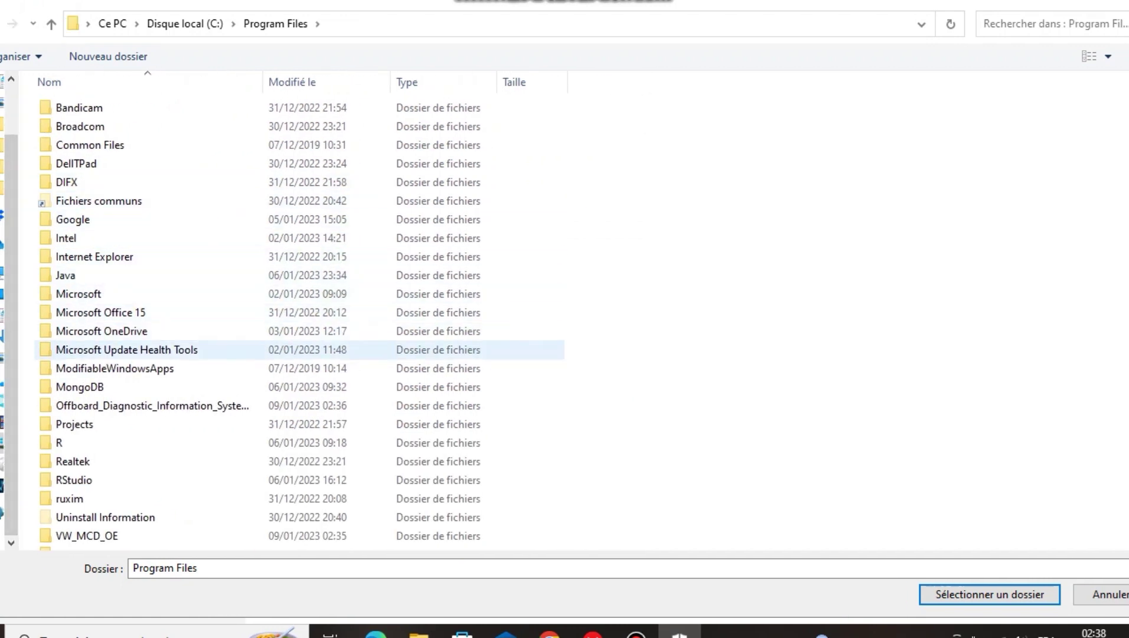
- Choose the Offboard_Diagnostic_Information_System_Engineering folder as the folder to exclude
click(194, 406)
double_click(224, 405)
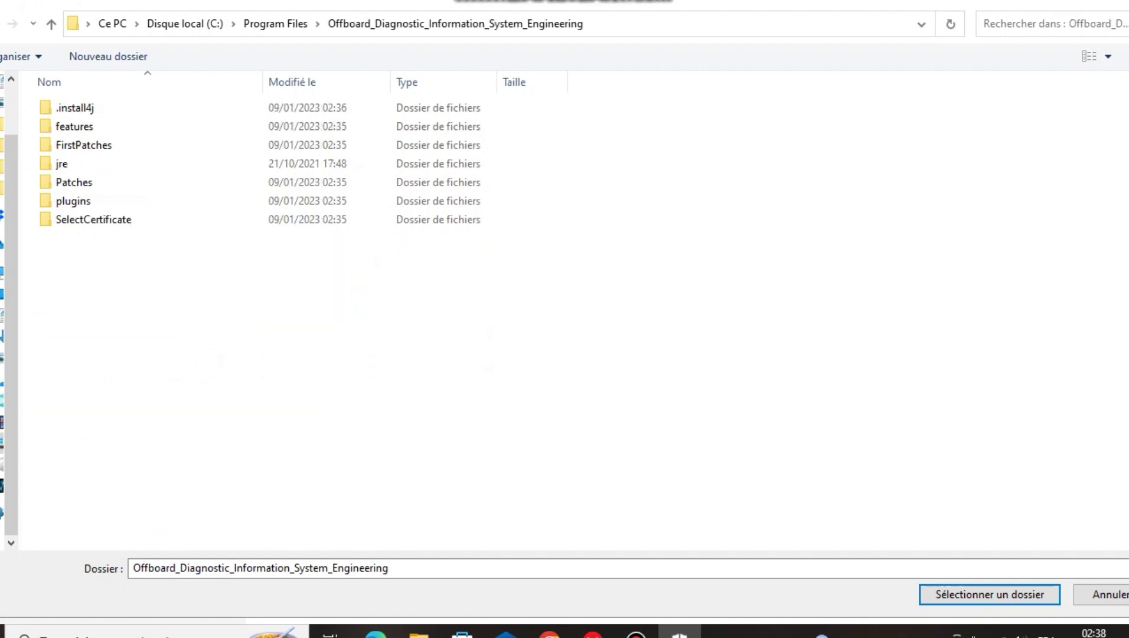
key(alt+Left)
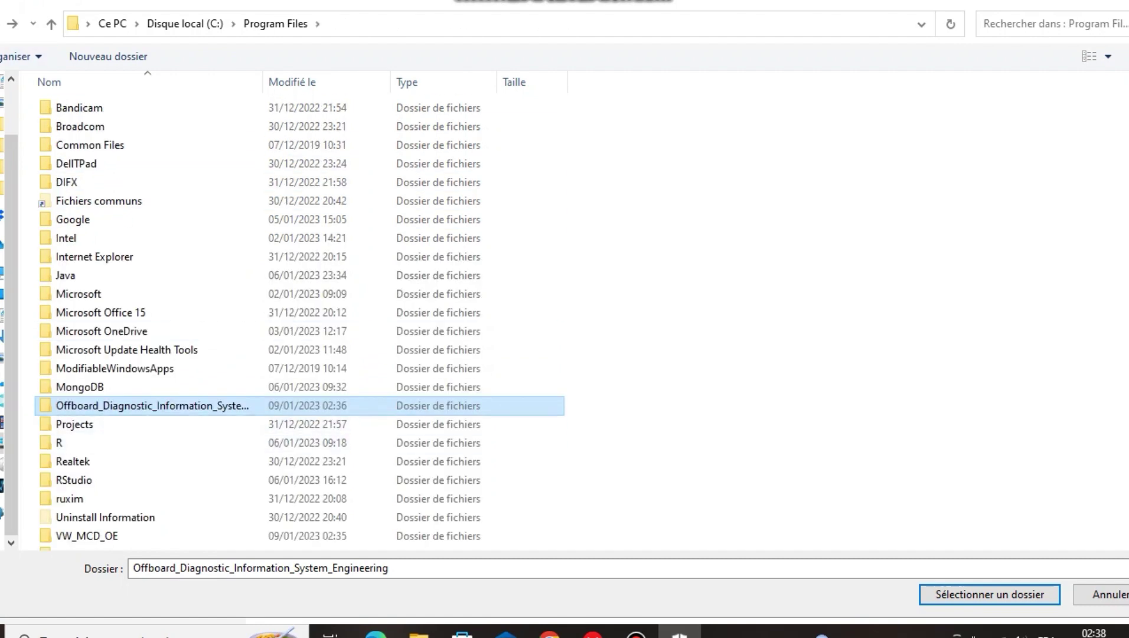
double_click(225, 405)
click(988, 594)
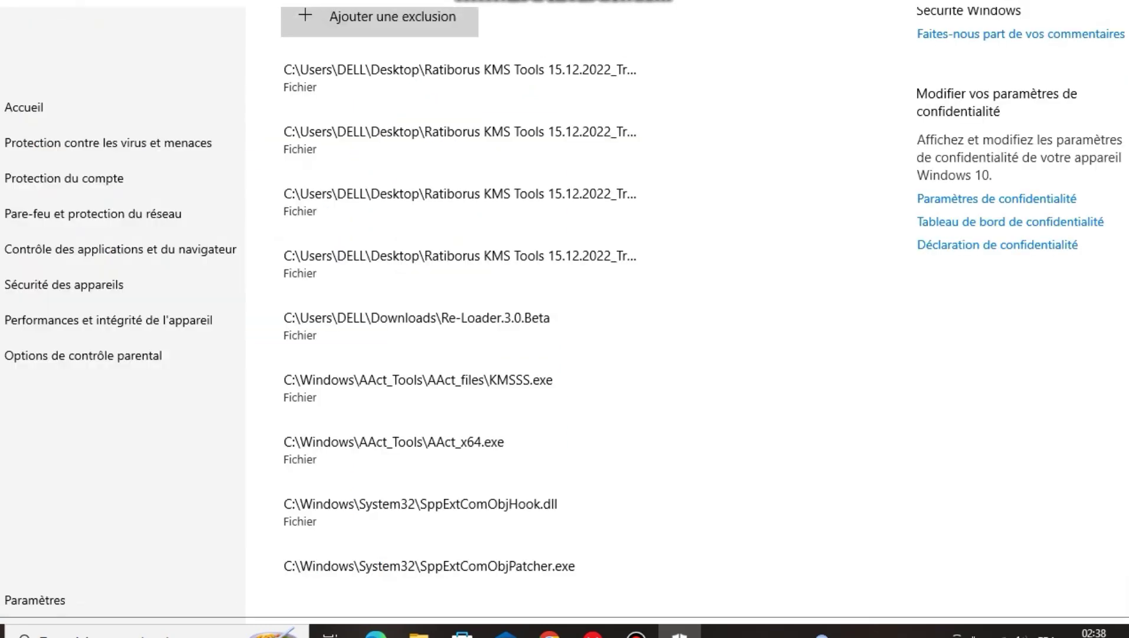
- Add a file exclusion for OffboardDiagLauncher.exe in C:\Program Files\Offboard_Diagnostic_Information_System_Engineering
click(380, 18)
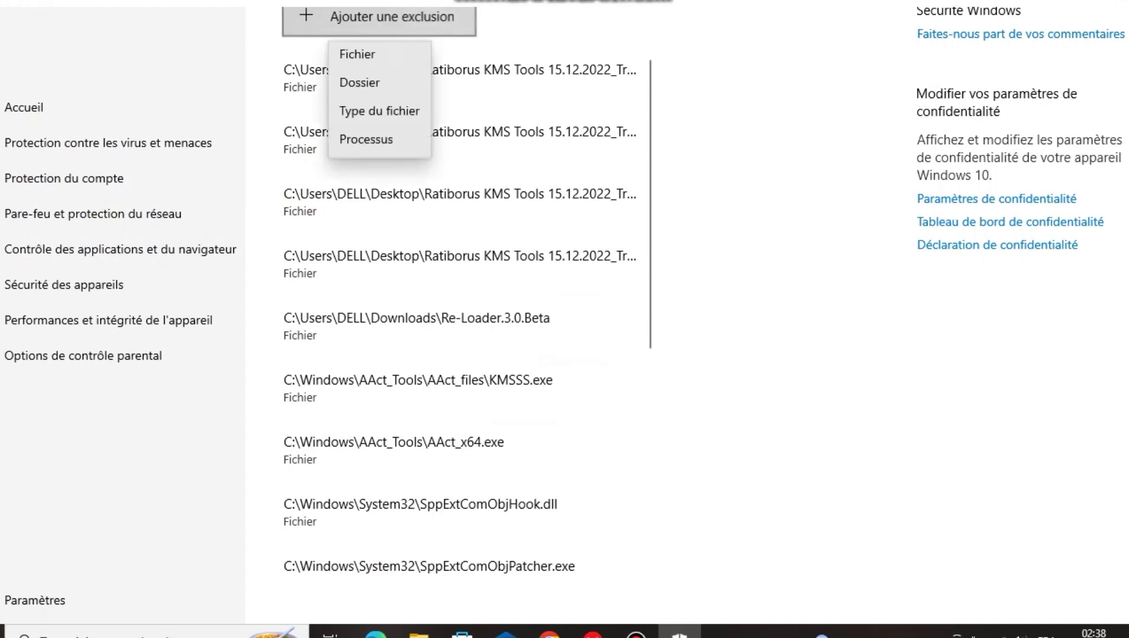
click(373, 59)
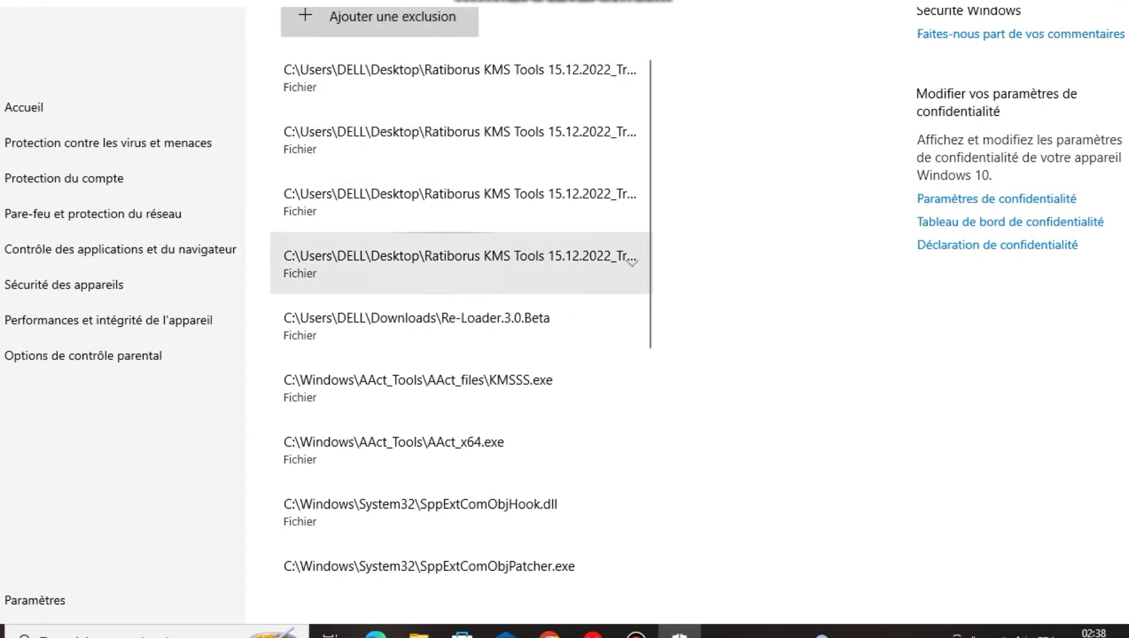
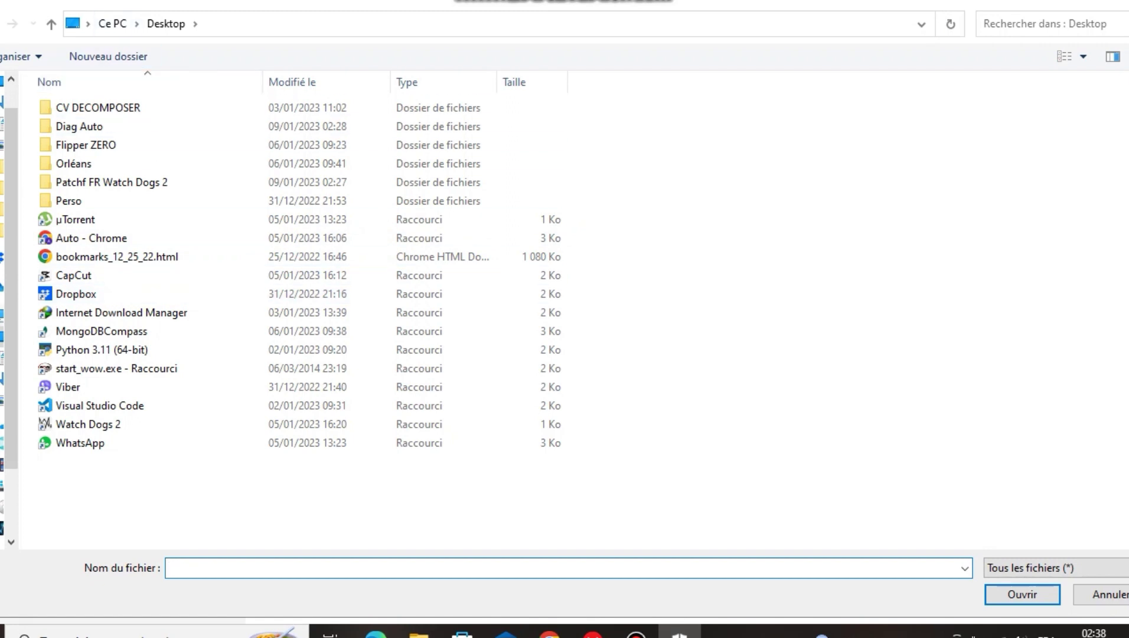
click(3, 313)
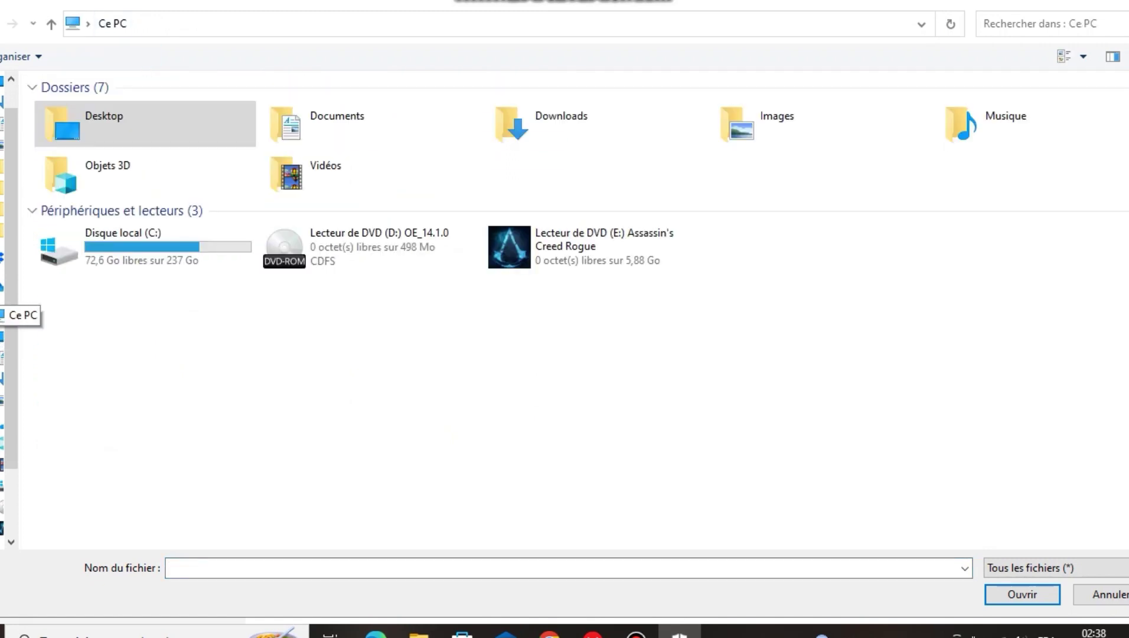
double_click(88, 239)
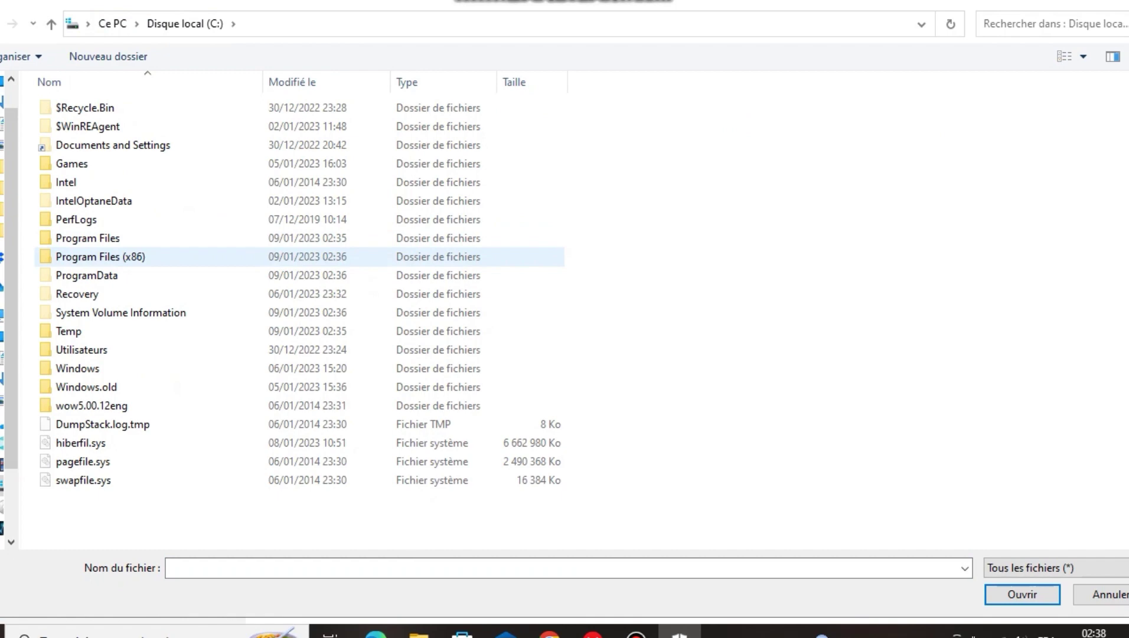
double_click(88, 238)
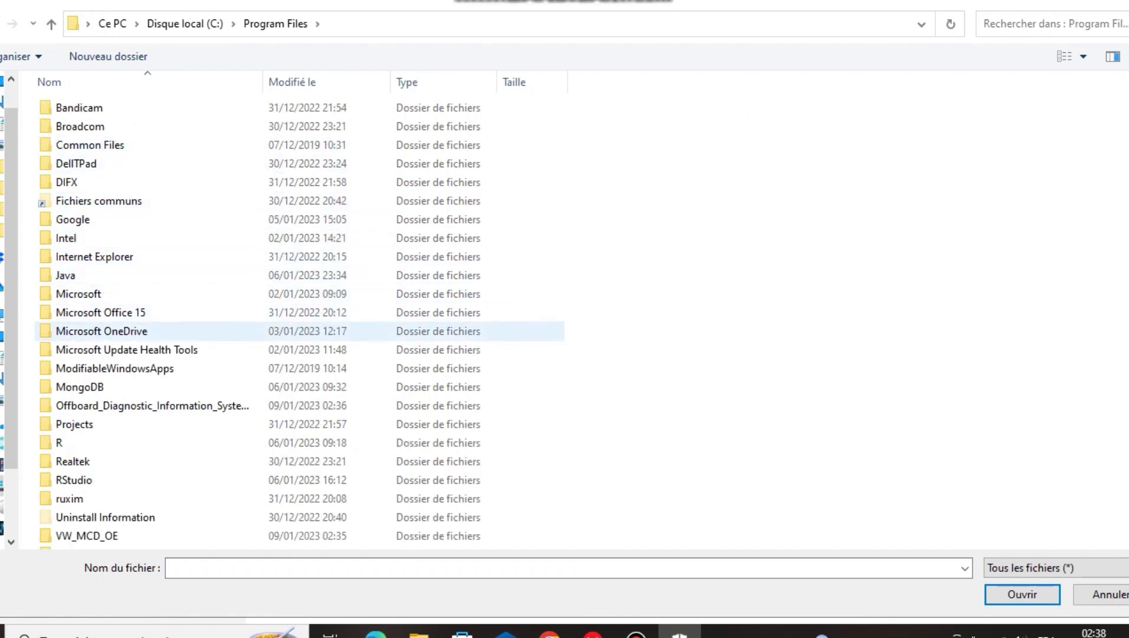
double_click(89, 406)
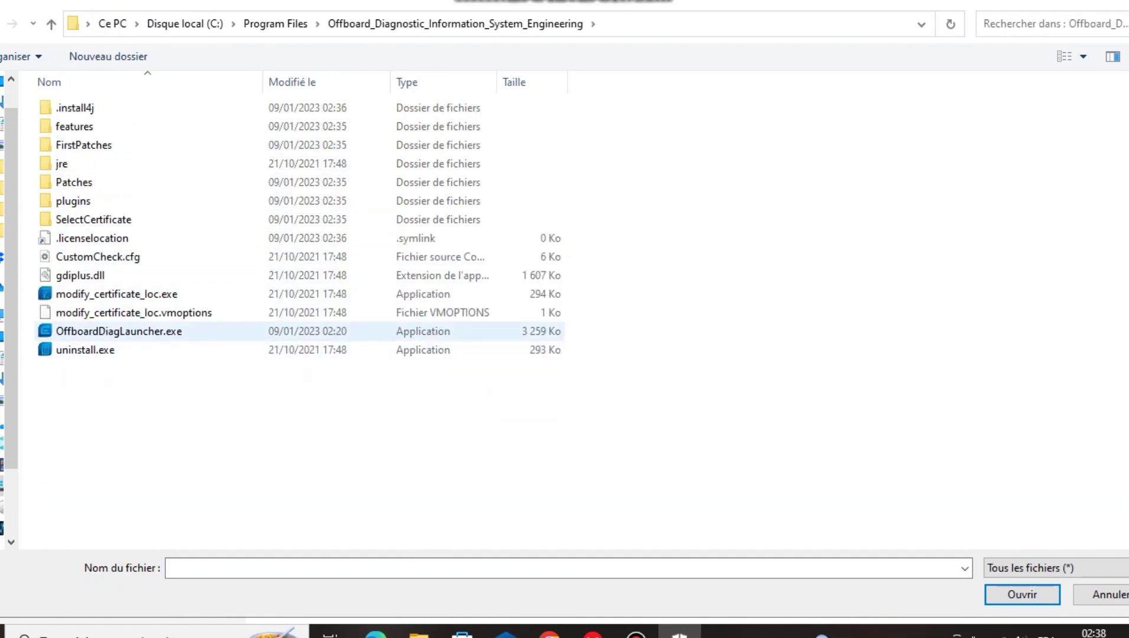
double_click(88, 331)
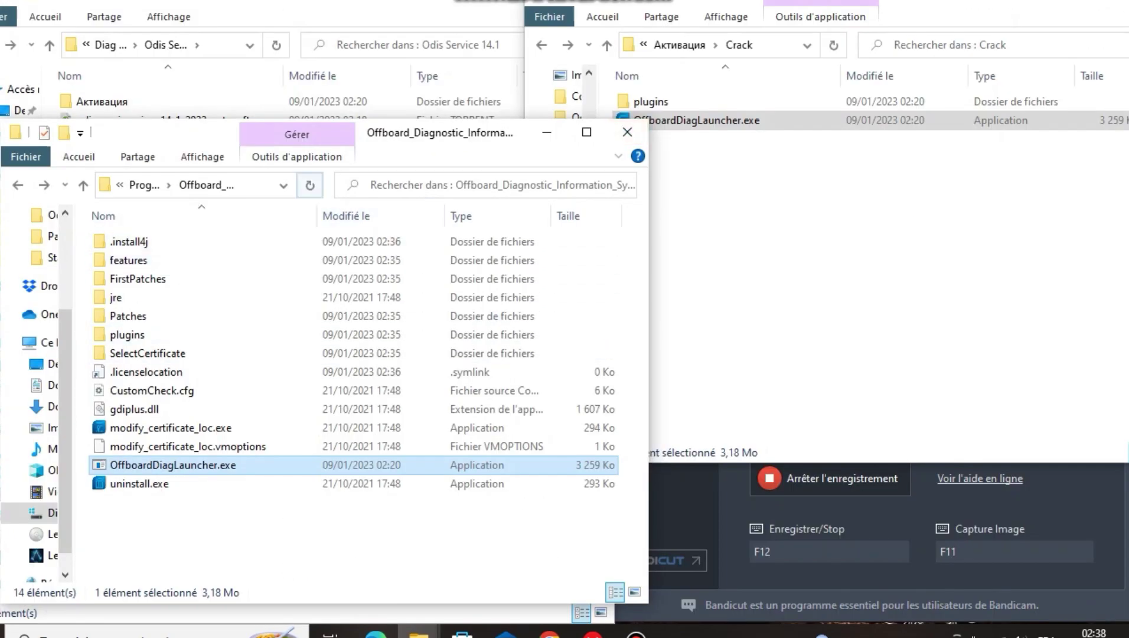
- Run OffboardDiagLauncher.exe as administrator from the installation folder, choosing to run it anyway despite SmartScreen
right_click(192, 465)
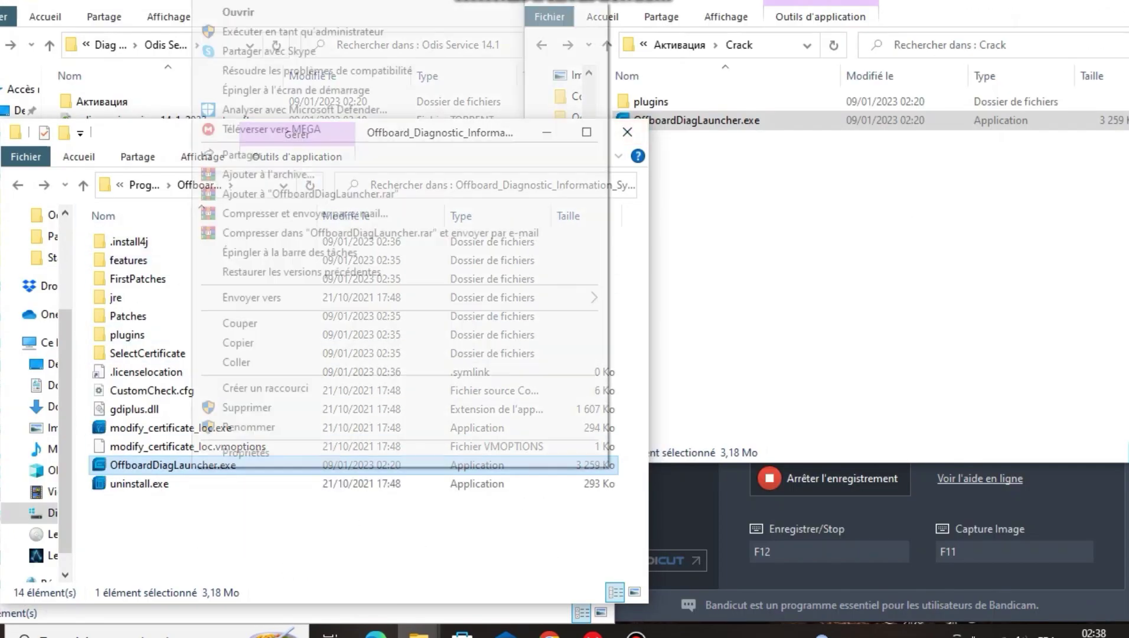
click(303, 31)
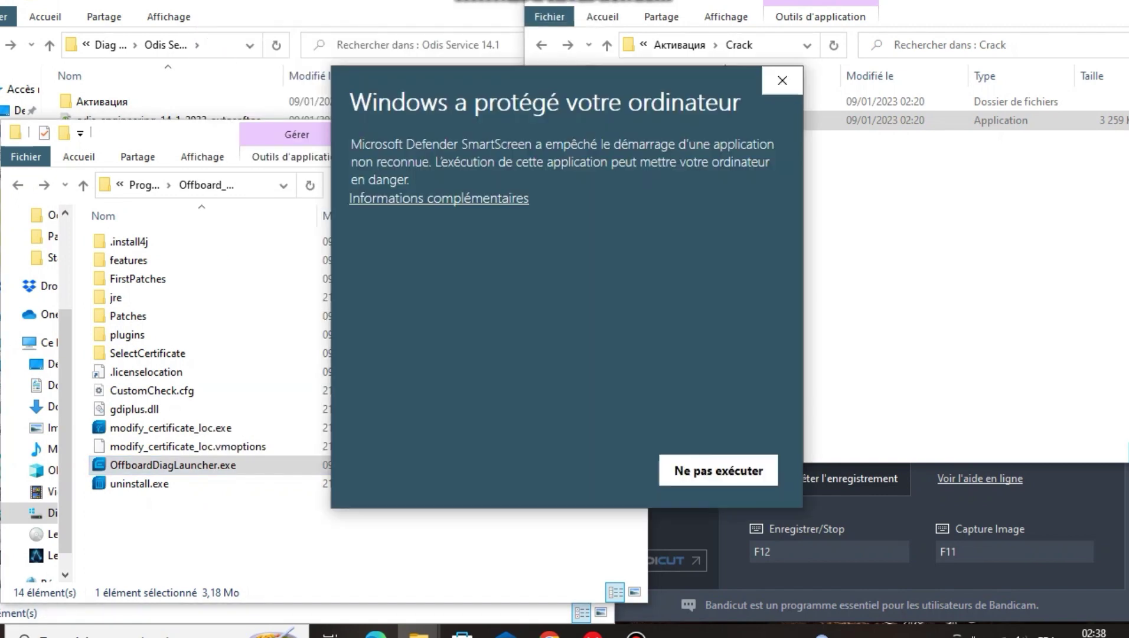
click(439, 198)
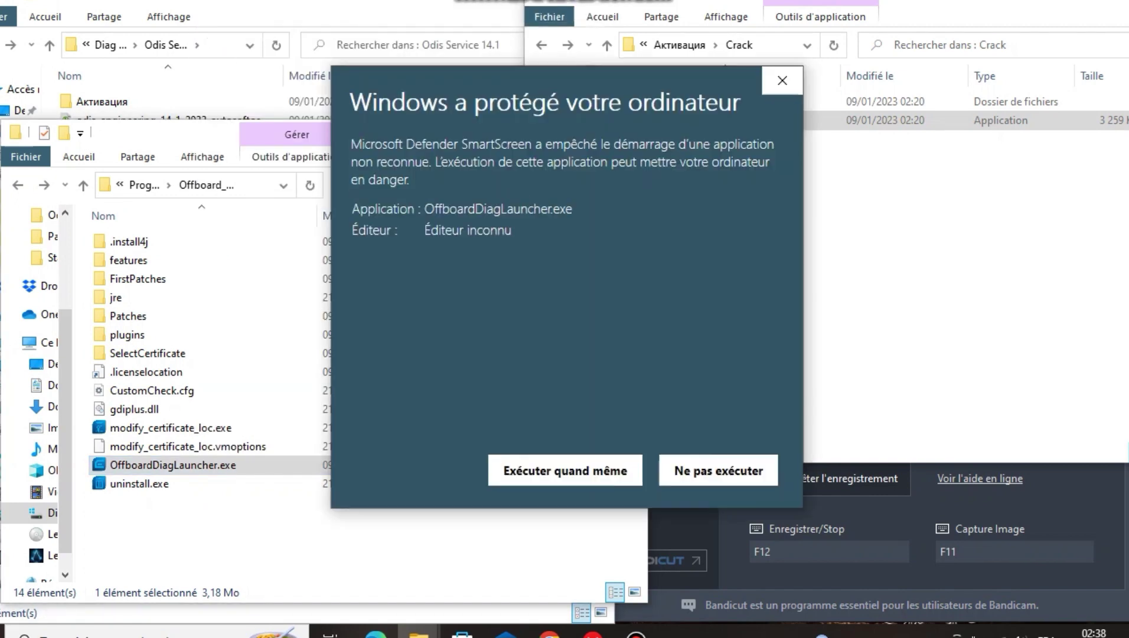
click(565, 470)
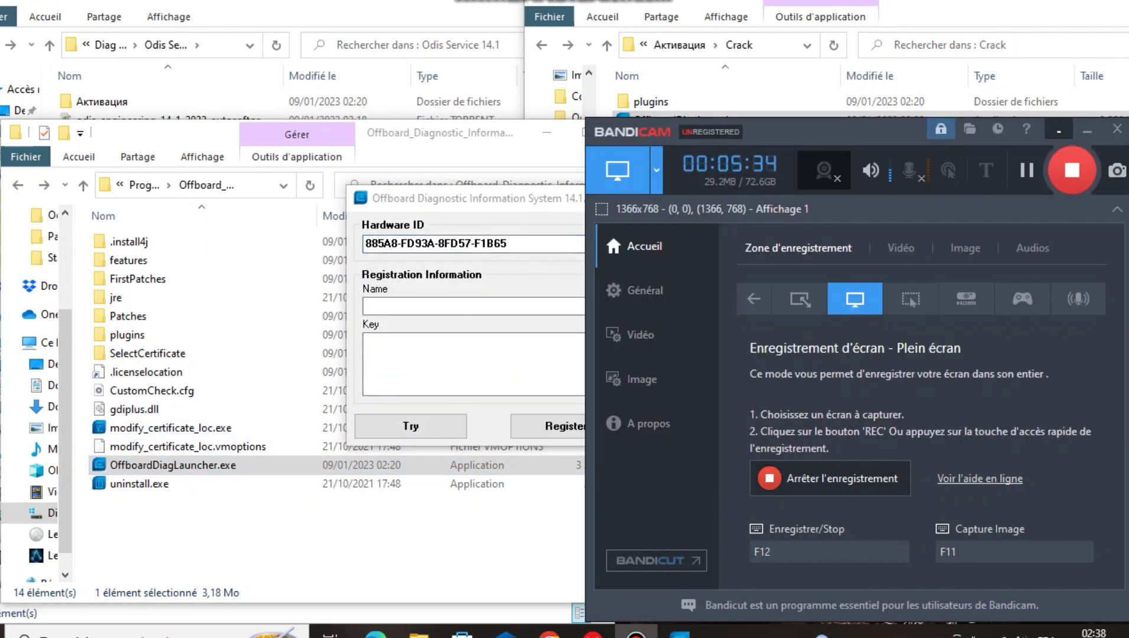
- Move the registration window aside and open the KeyGen folder inside Активация
drag(517, 198, 336, 173)
click(833, 29)
click(541, 45)
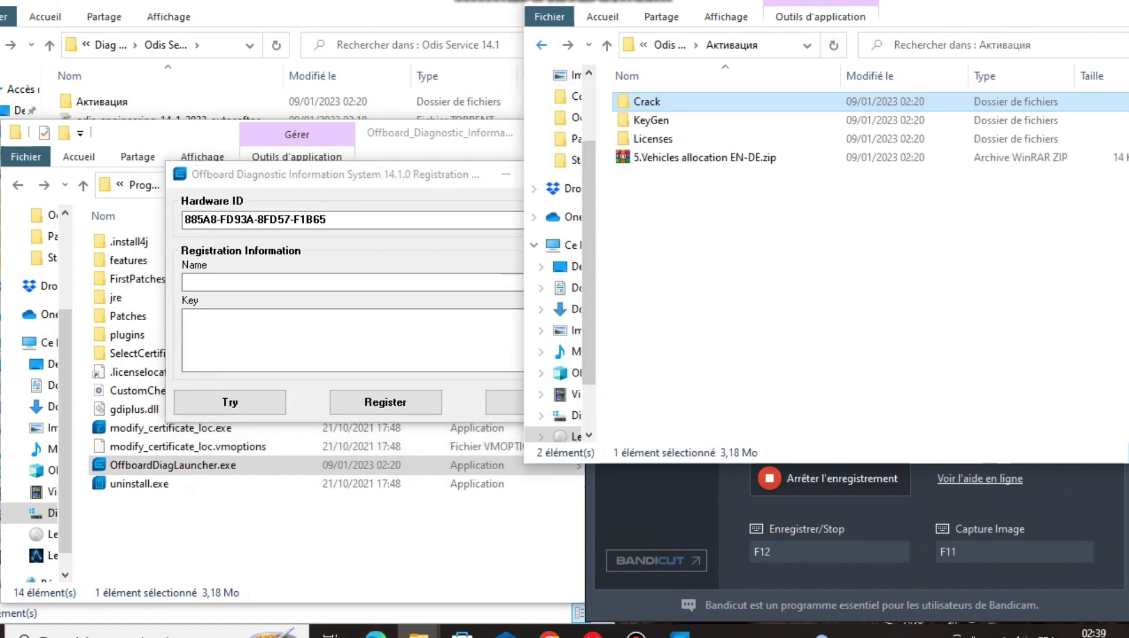
double_click(649, 121)
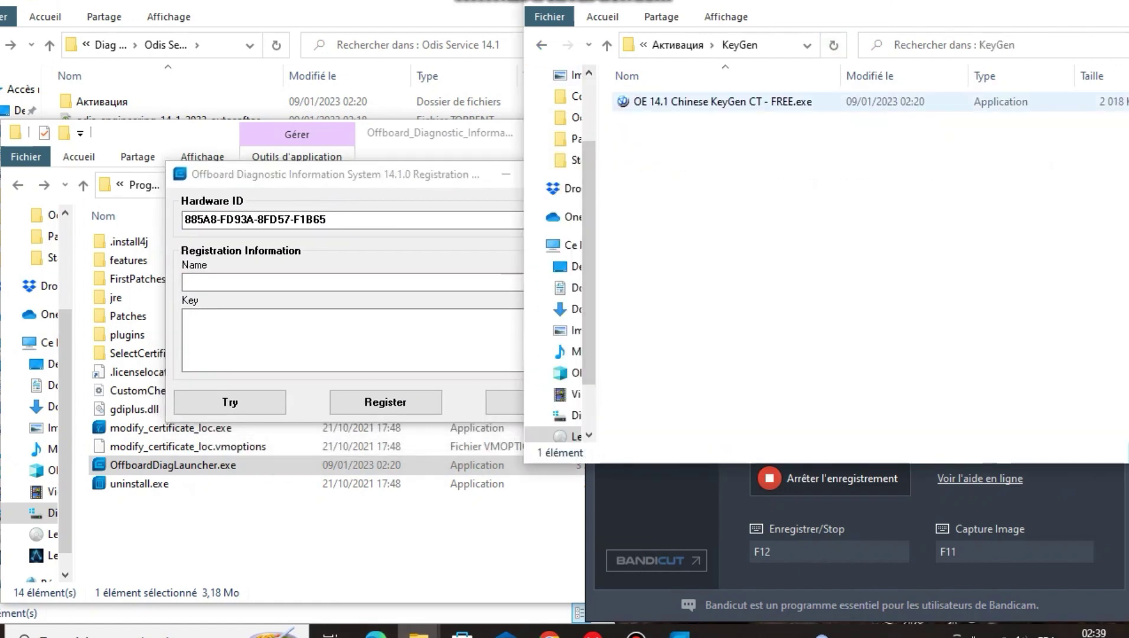
- Try to run OE 14.1 Chinese KeyGen CT - FREE.exe despite SmartScreen, moving the registration window further aside
double_click(667, 102)
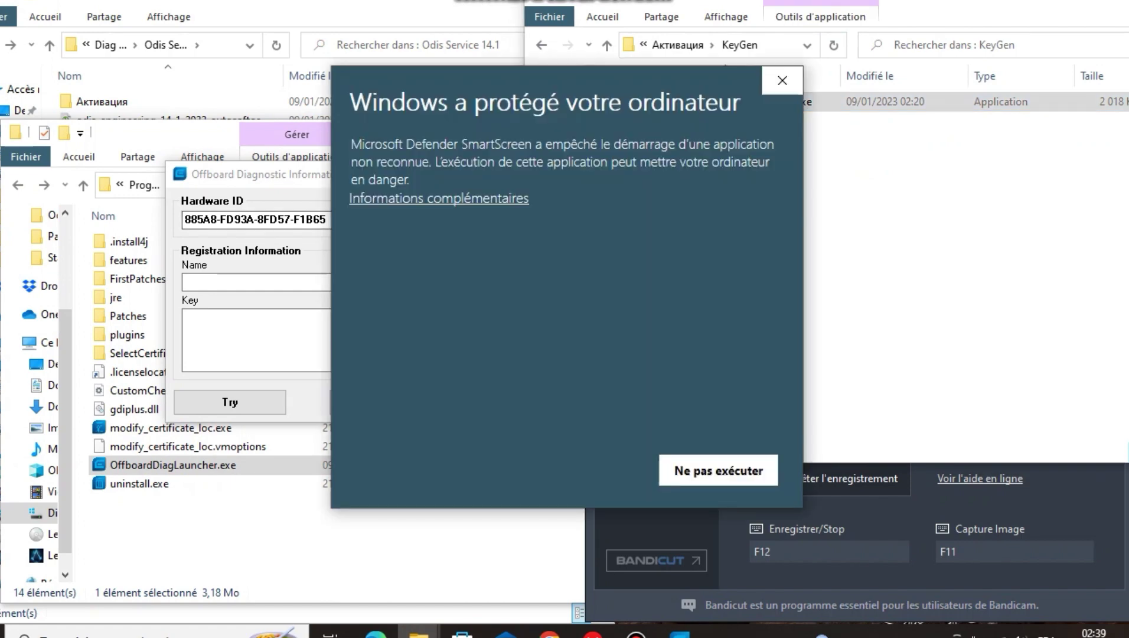
click(438, 199)
click(564, 470)
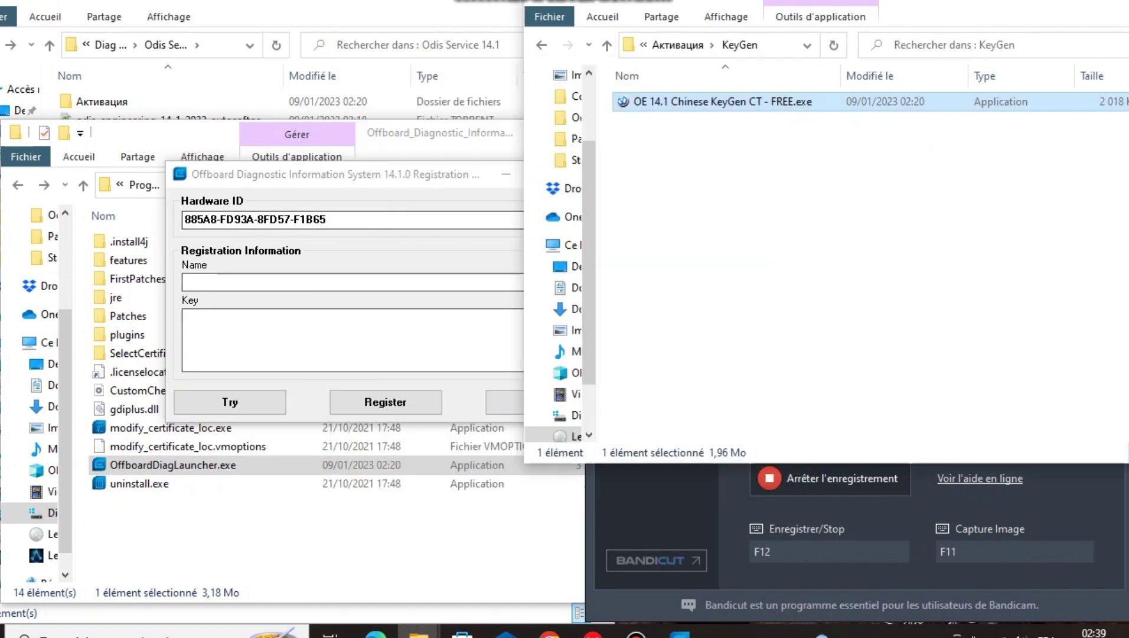
drag(330, 174, 229, 238)
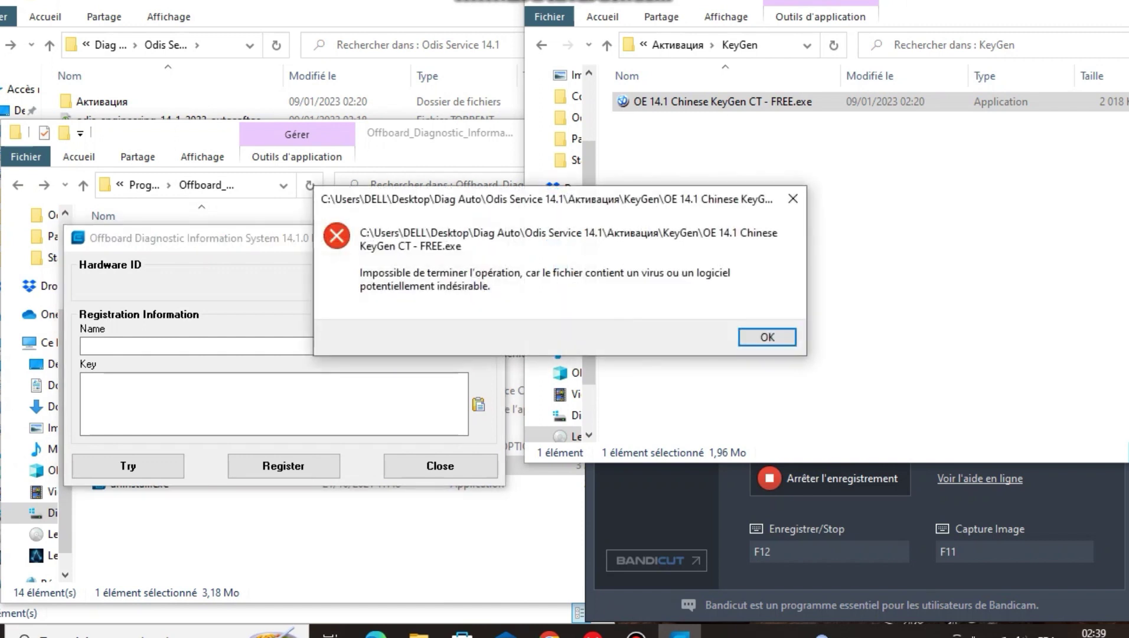
key(Return)
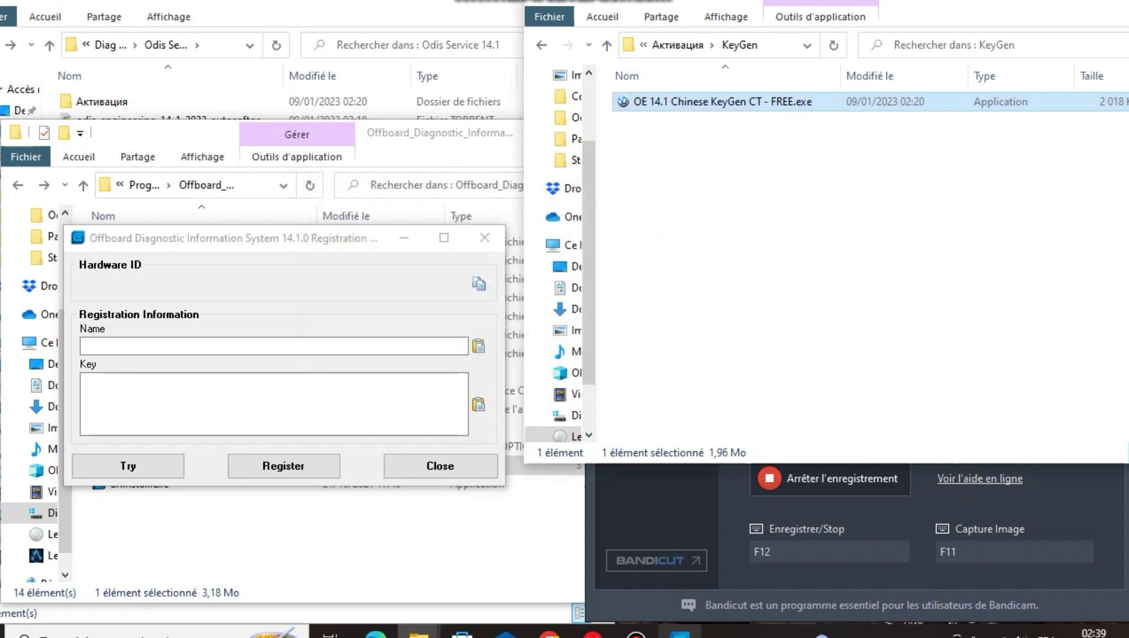
- Allow the detected threat Program:Win32/Uwamson.A!ml on the device and turn off Microsoft Defender antivirus protection
key(super)
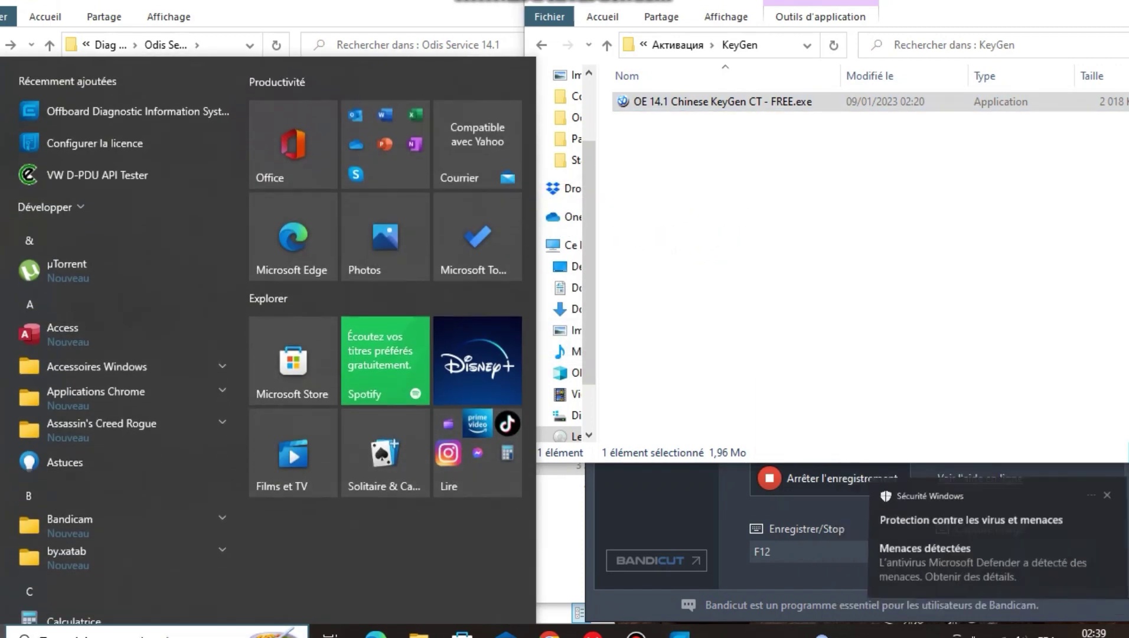
click(980, 532)
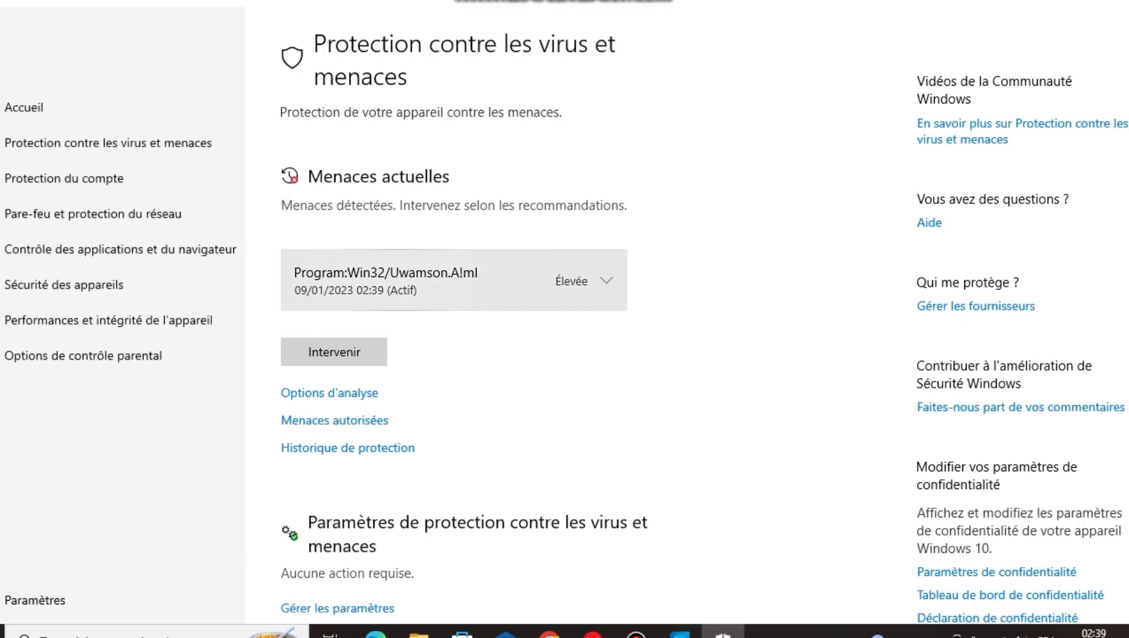
click(406, 279)
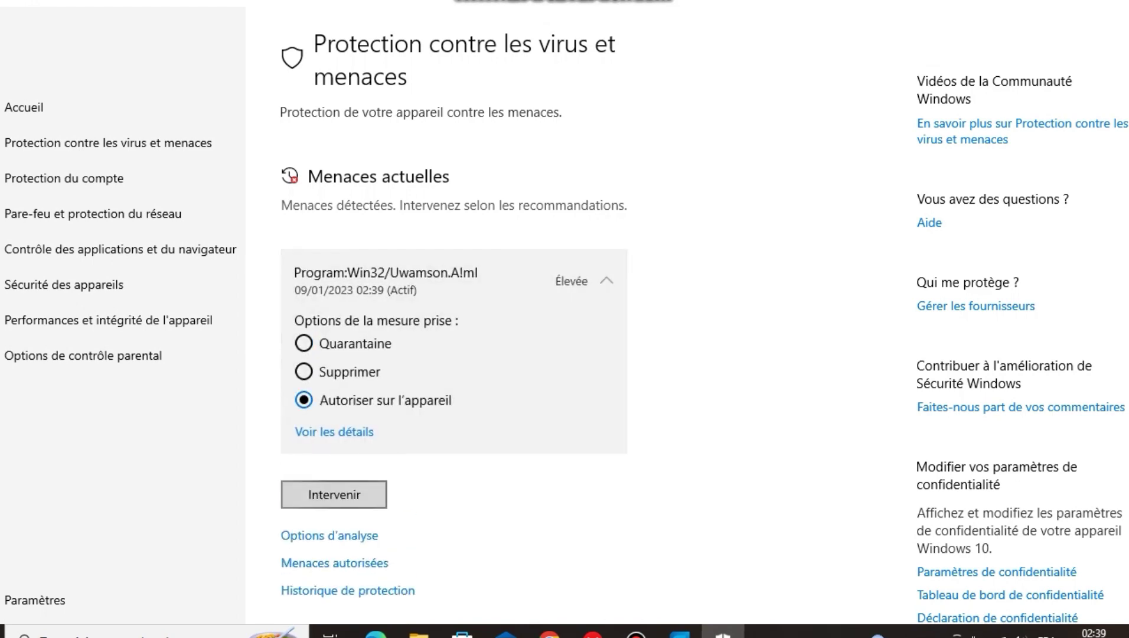
click(334, 494)
scroll(557, 319, down, 4)
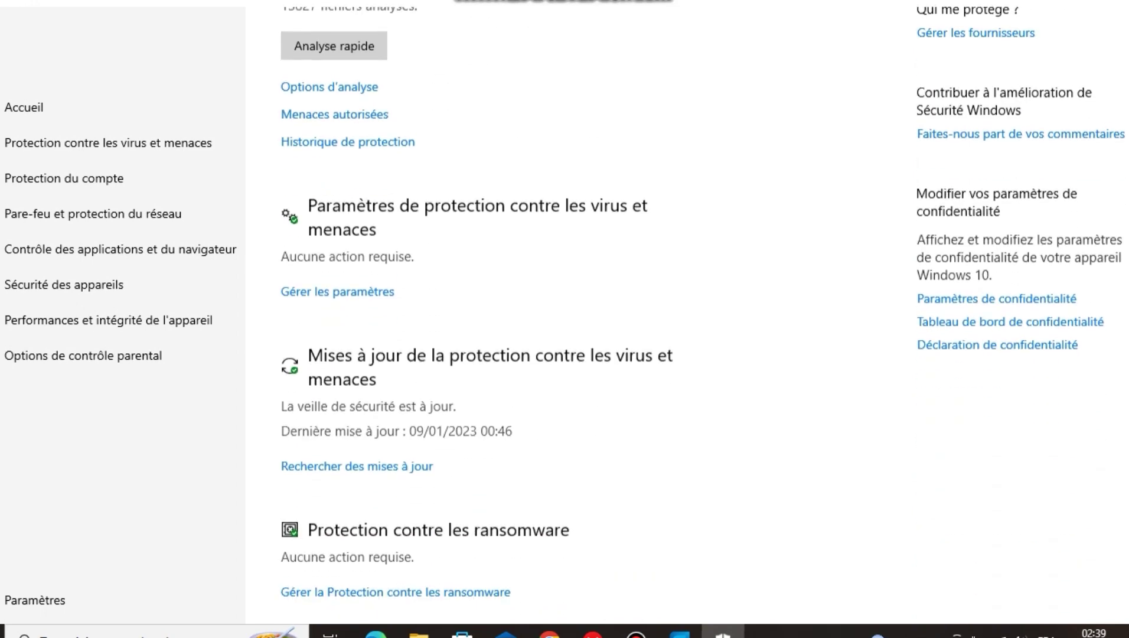
click(344, 288)
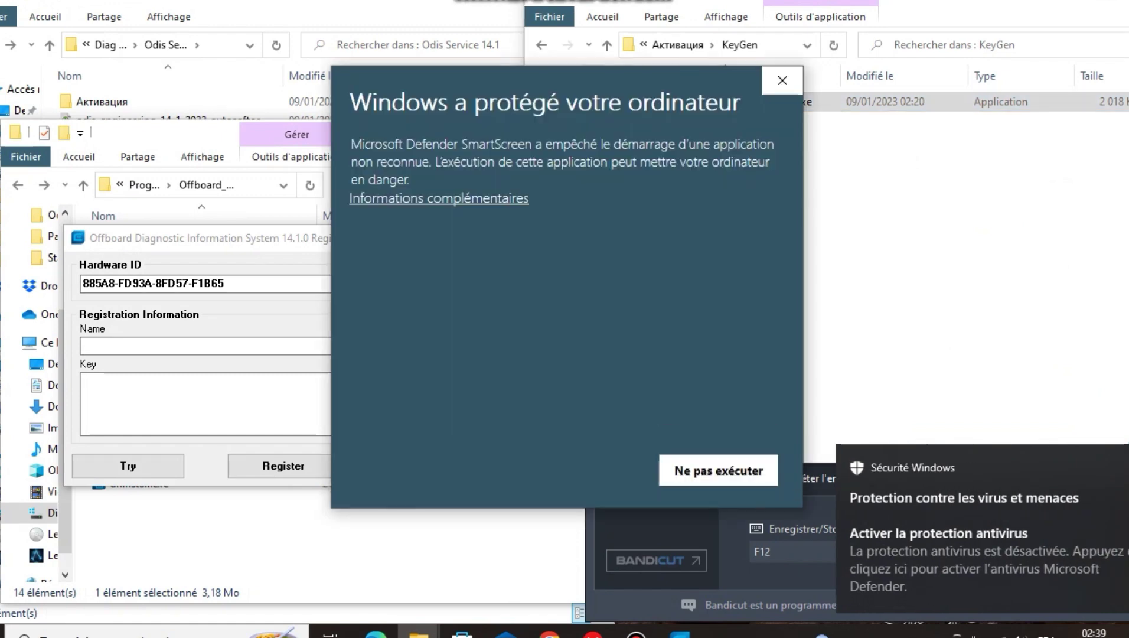
- Run OE 14.1 Chinese KeyGen CT - FREE.exe anyway and generate a registration key using the hardware ID for both registration name and hardware ID
click(438, 198)
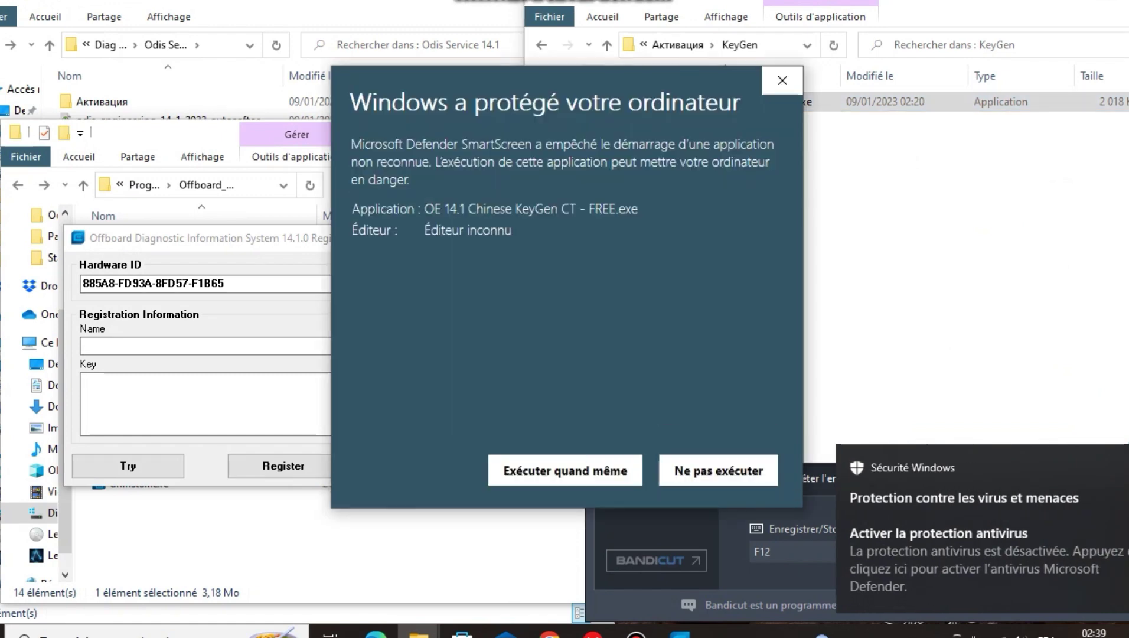
click(565, 470)
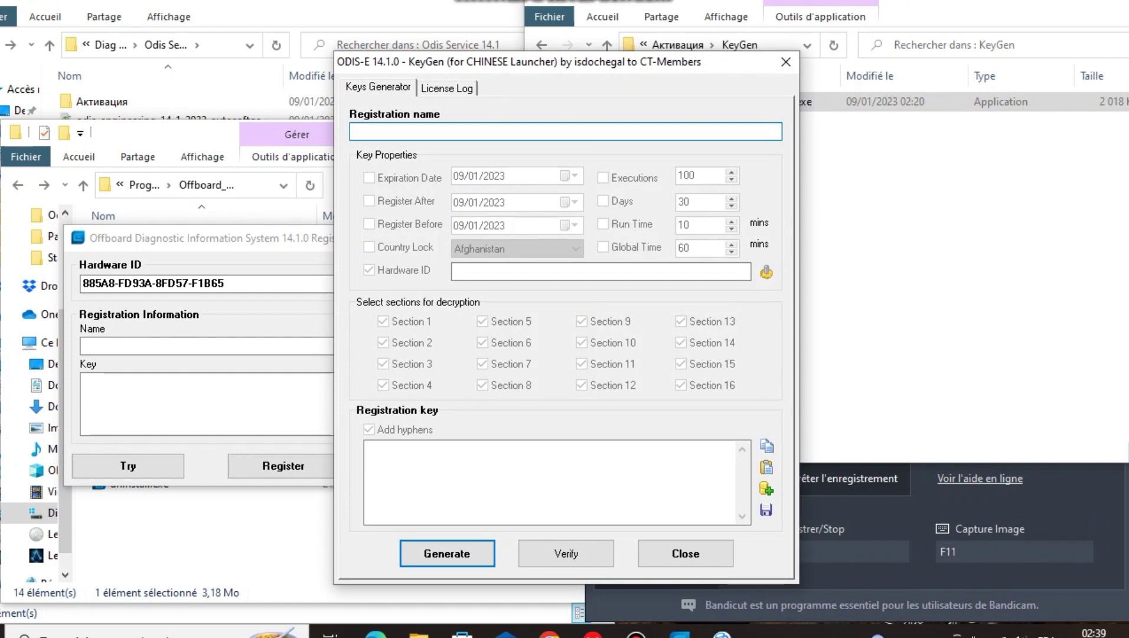
drag(561, 61, 769, 19)
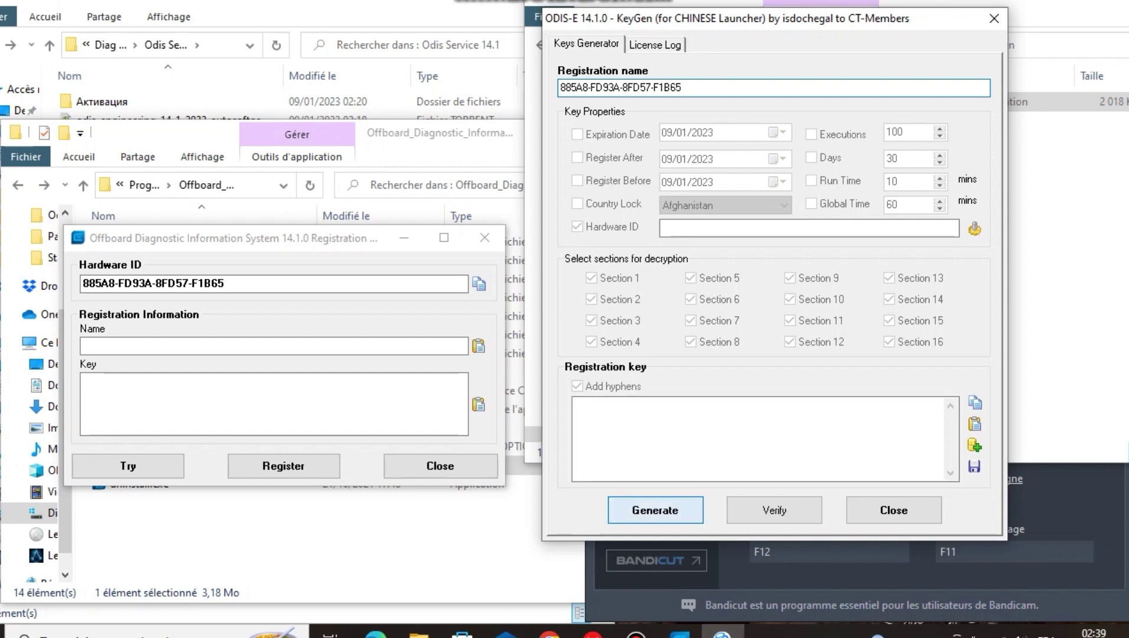
click(654, 509)
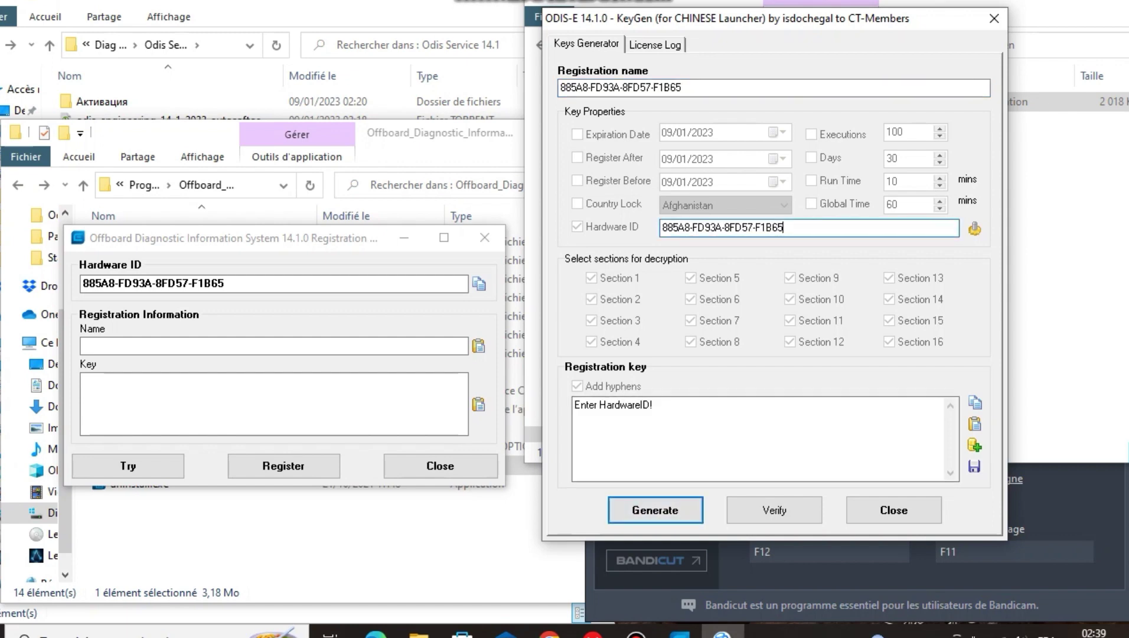
key(Return)
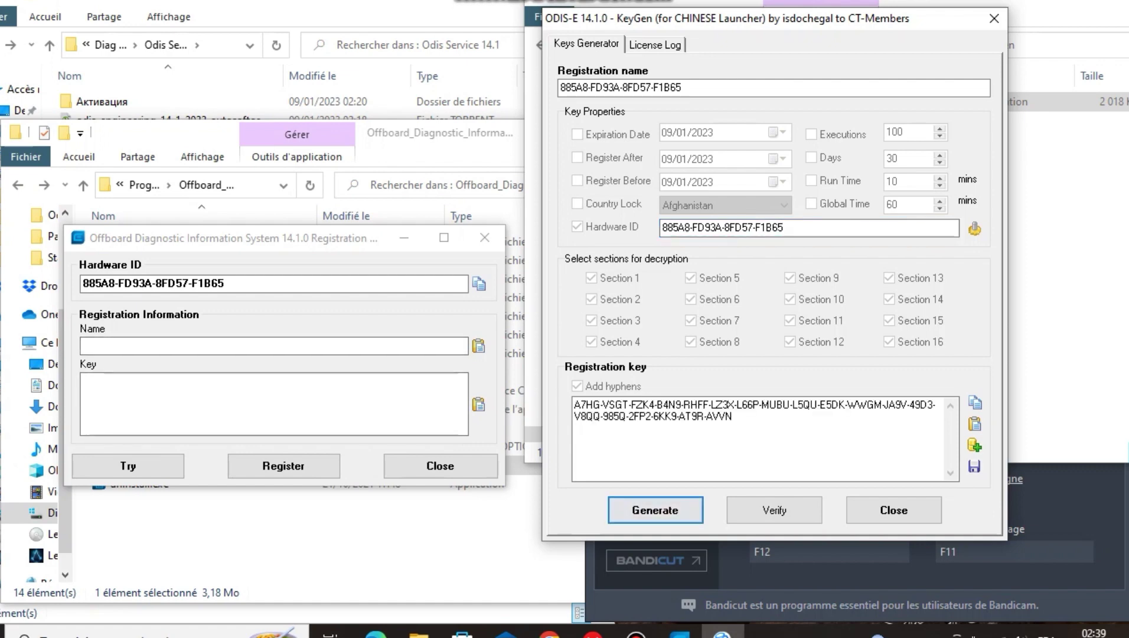
- Register the program with the hardware ID as the name and the generated registration key, and close the key generator
click(479, 346)
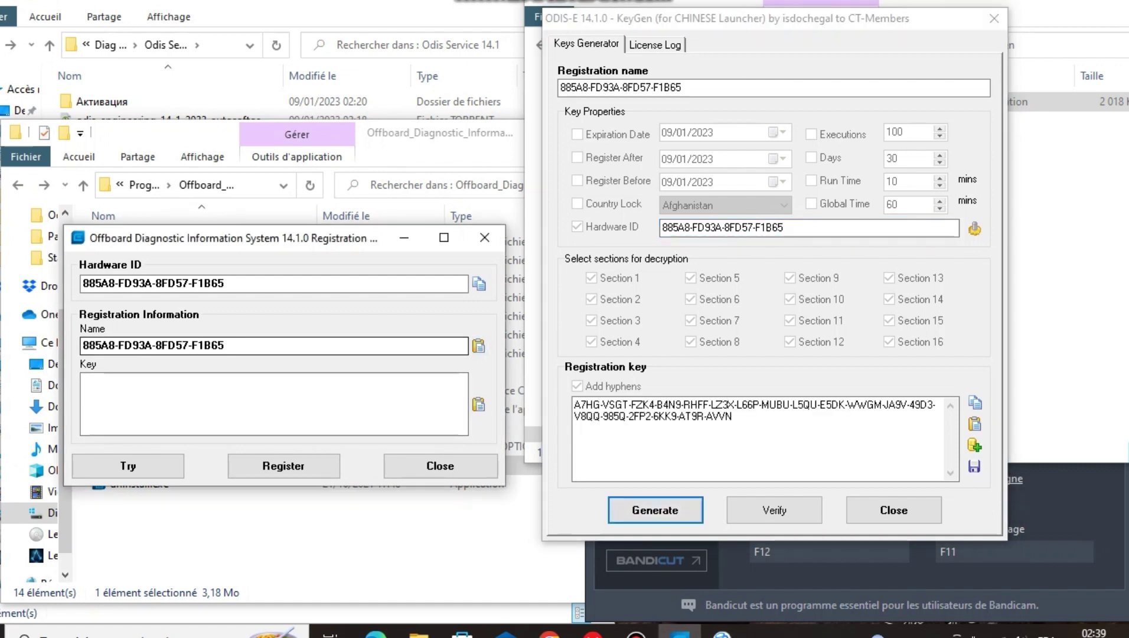
click(974, 402)
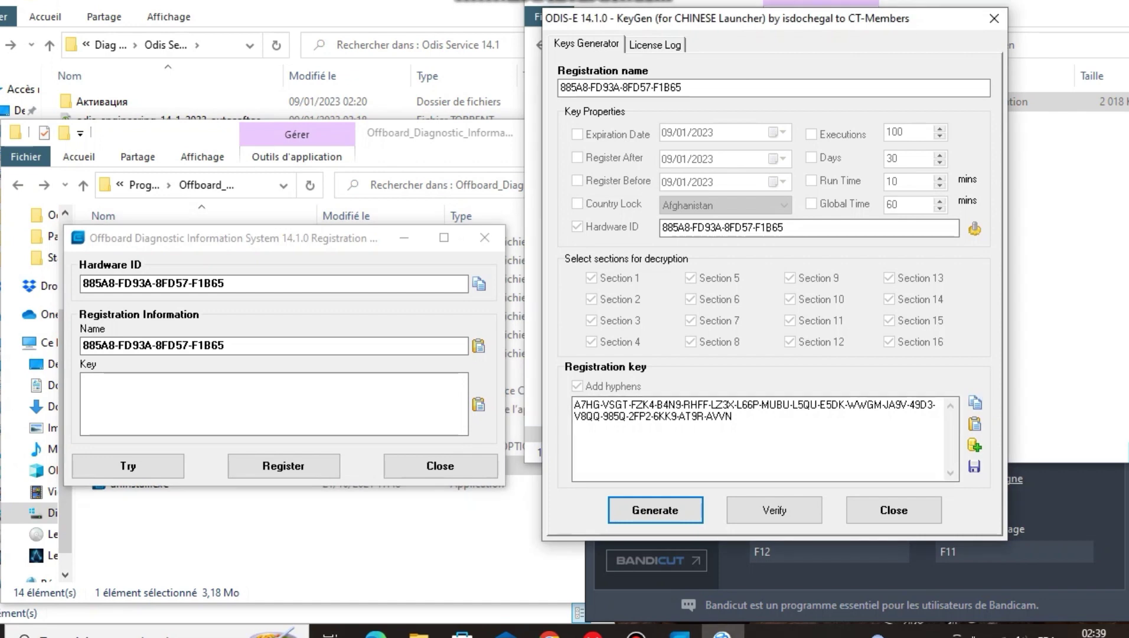
click(273, 403)
click(478, 404)
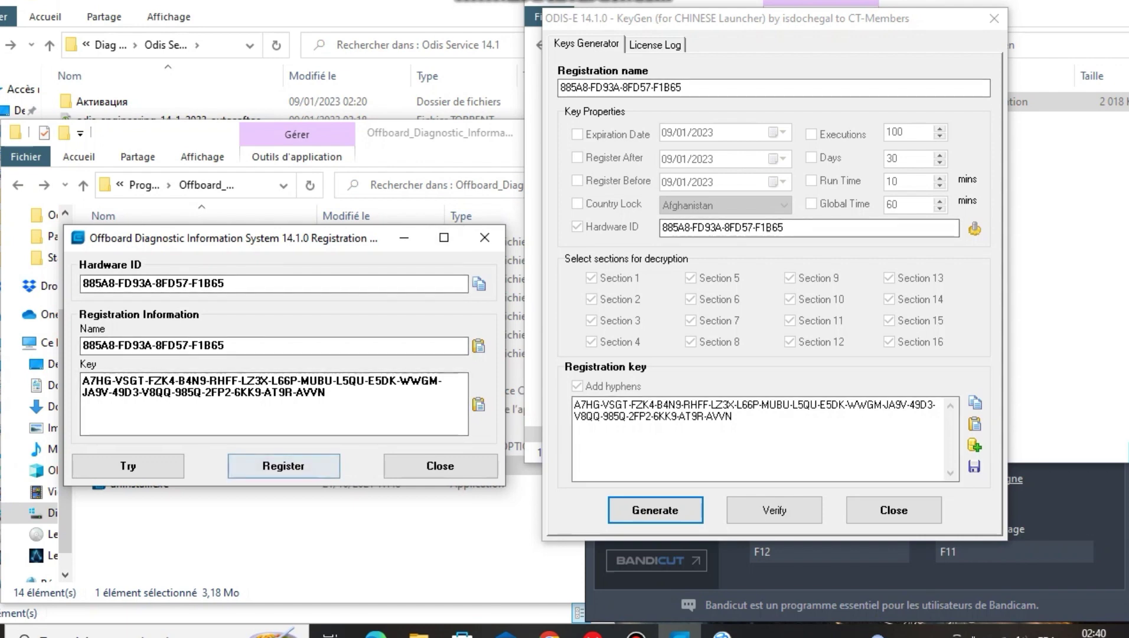
click(284, 465)
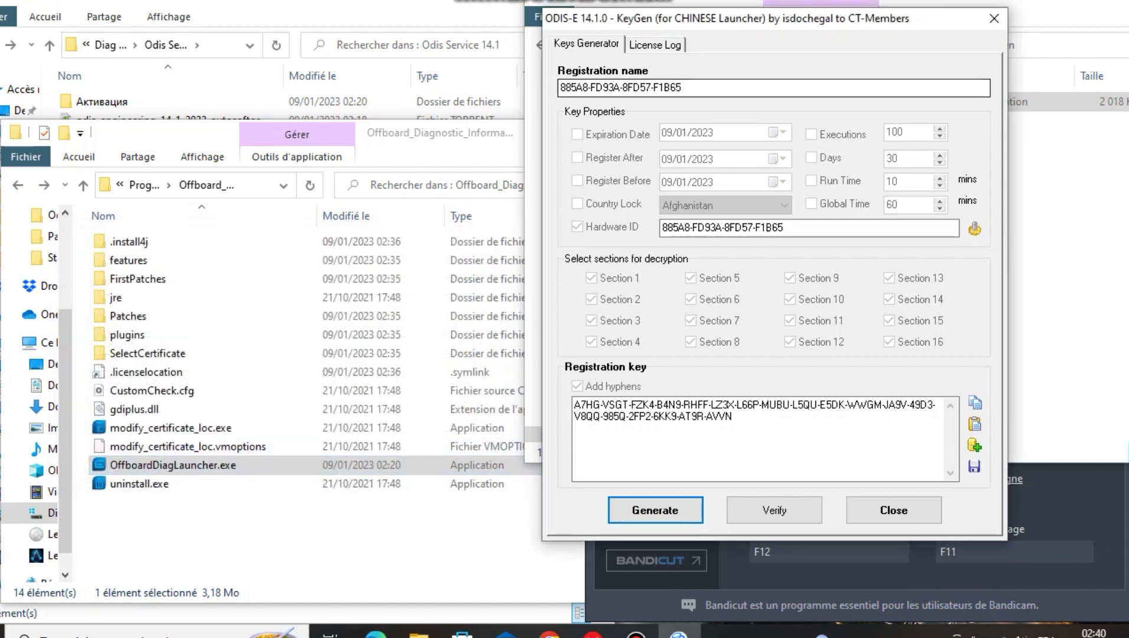
click(994, 18)
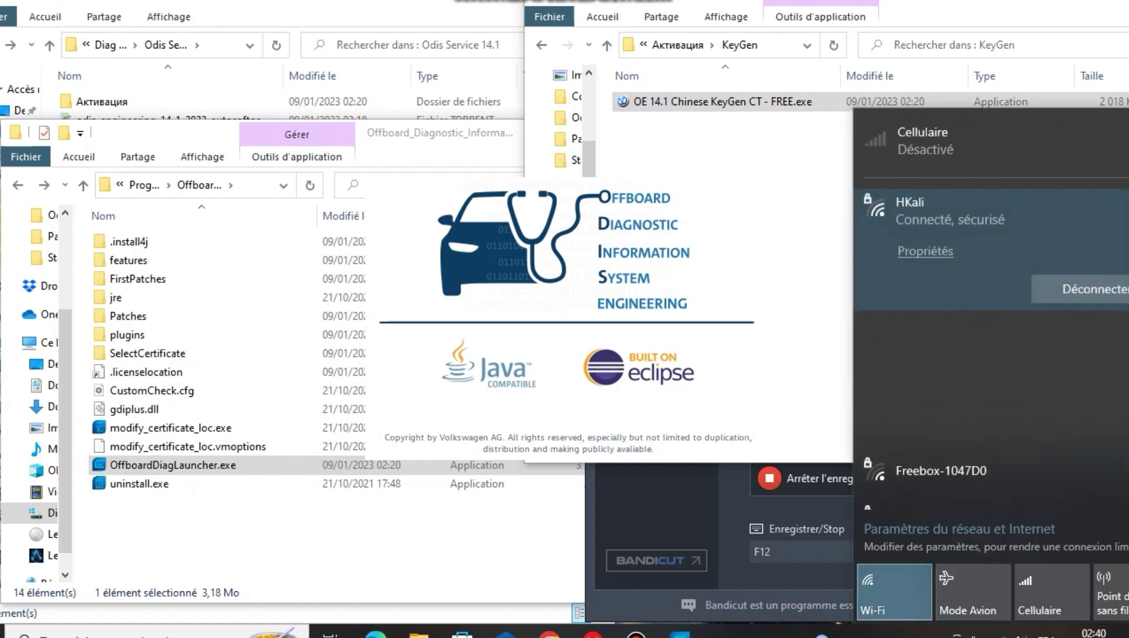
- Turn off the computer's Wi-Fi and dismiss the network list
click(893, 591)
click(768, 265)
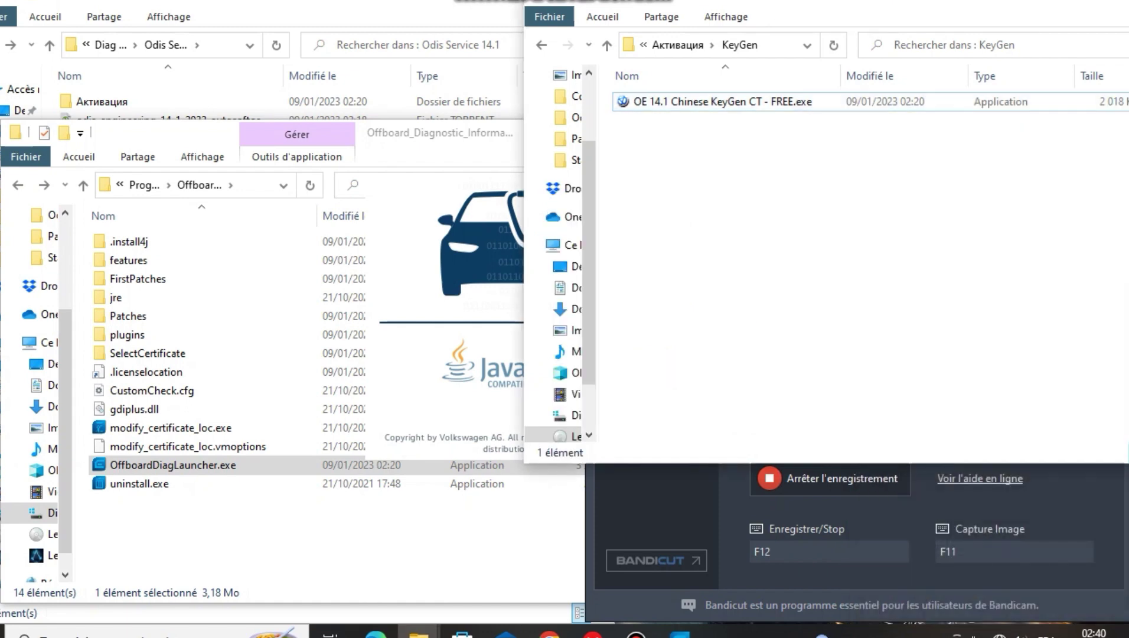
- Go back to the Odis Service 14.1 folder and open PostSetup_140100.401.110.iso
click(541, 45)
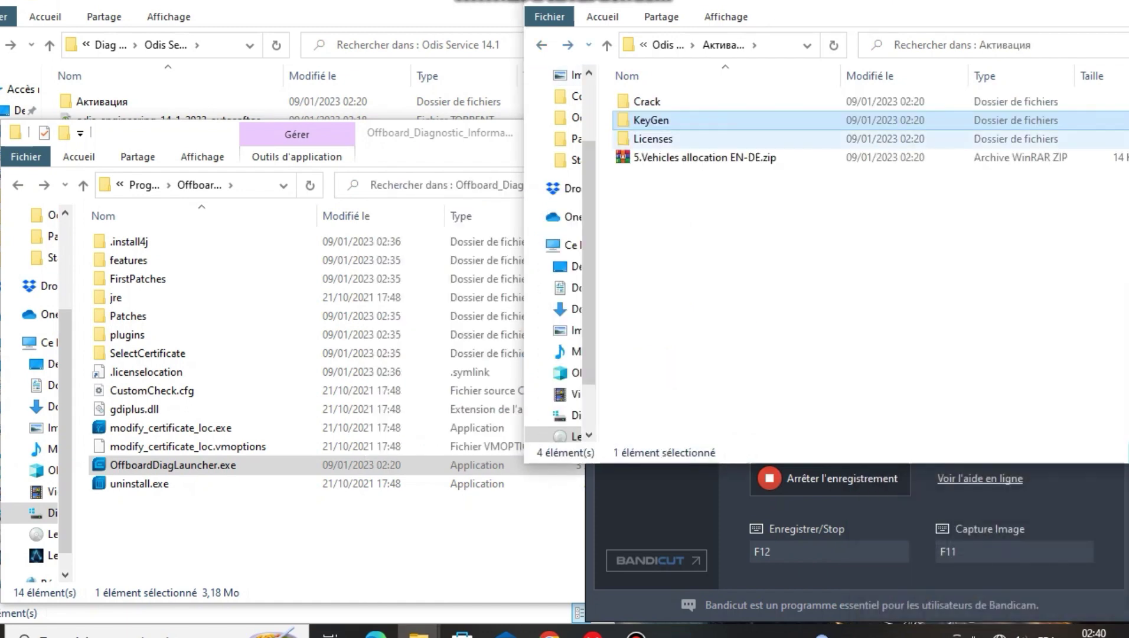
key(BackSpace)
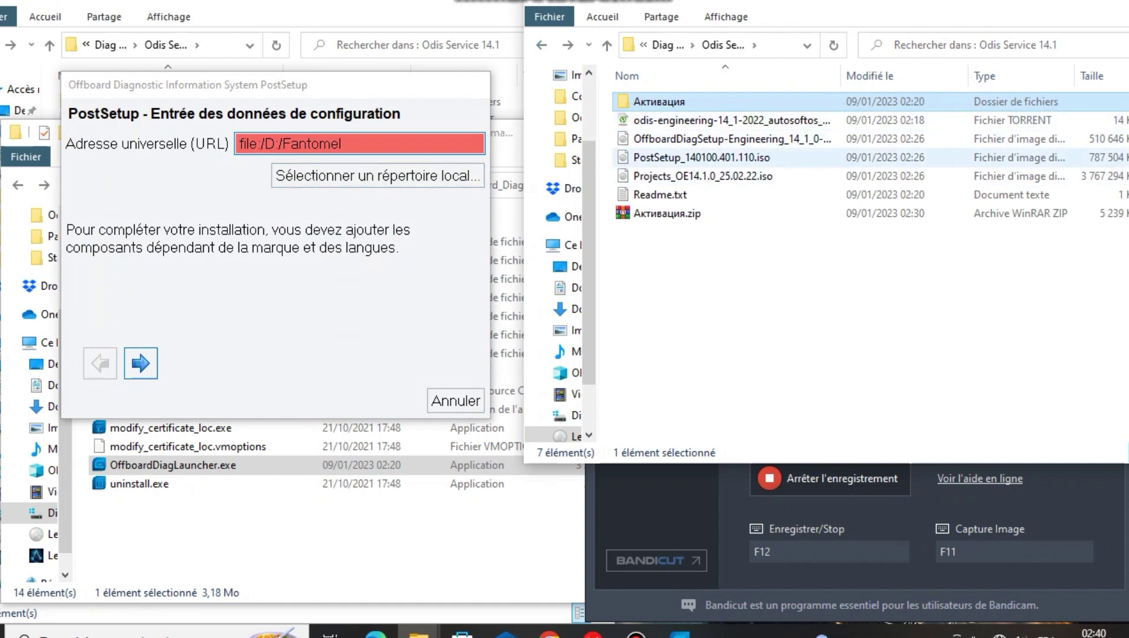
double_click(700, 157)
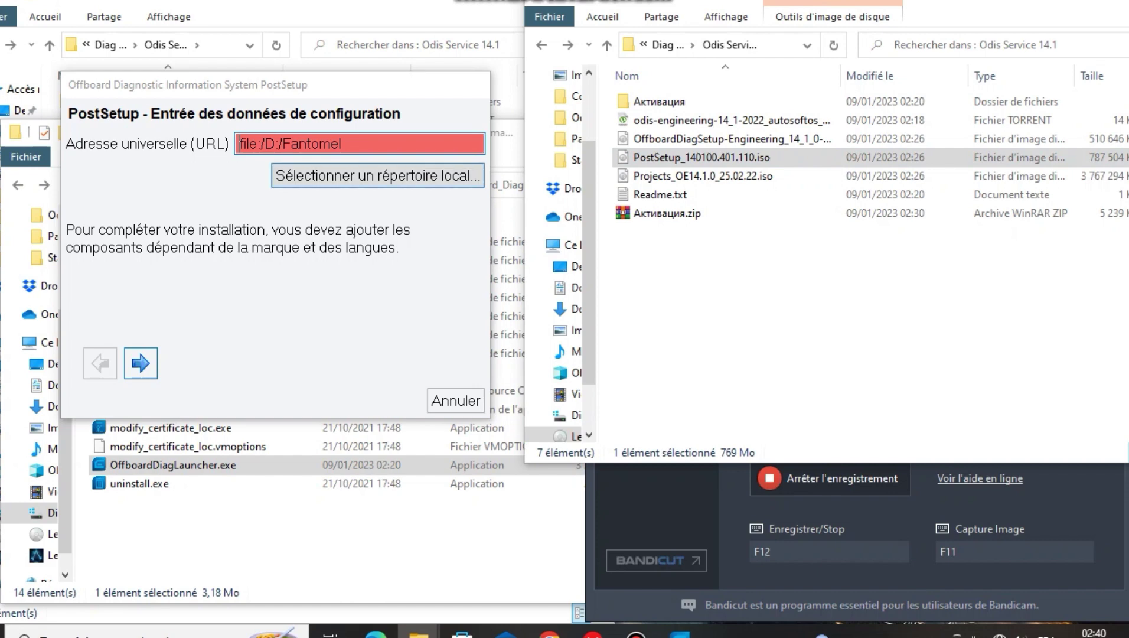
- Start choosing a local directory for PostSetup, browse to Ce PC, and allow PostSetup_140100.401.110.iso to run despite SmartScreen
click(376, 175)
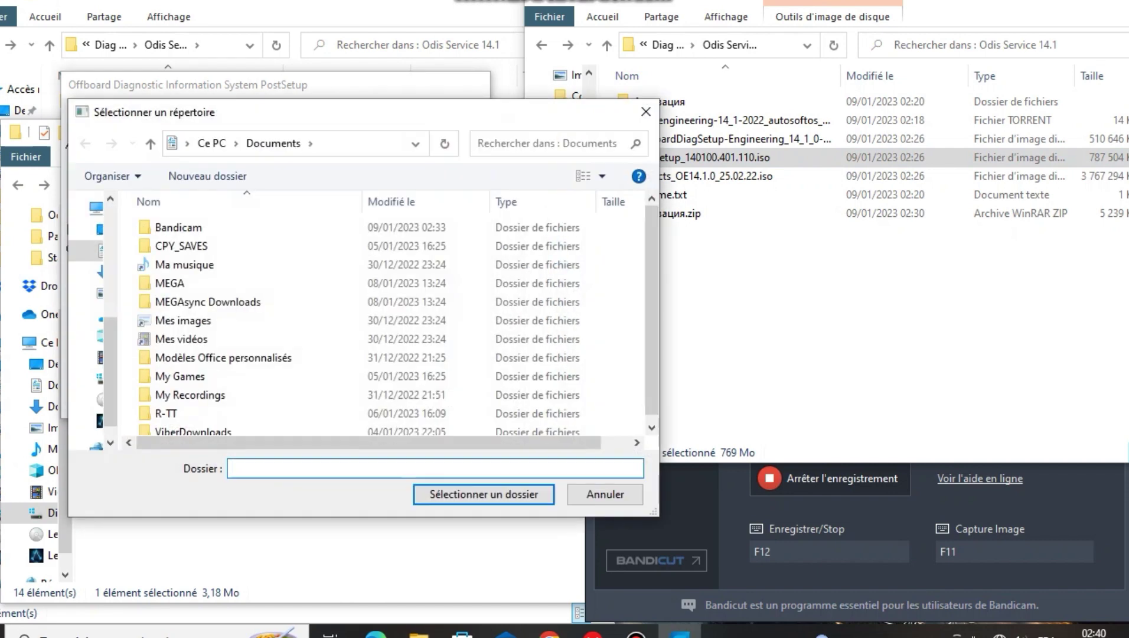
drag(298, 112, 296, 17)
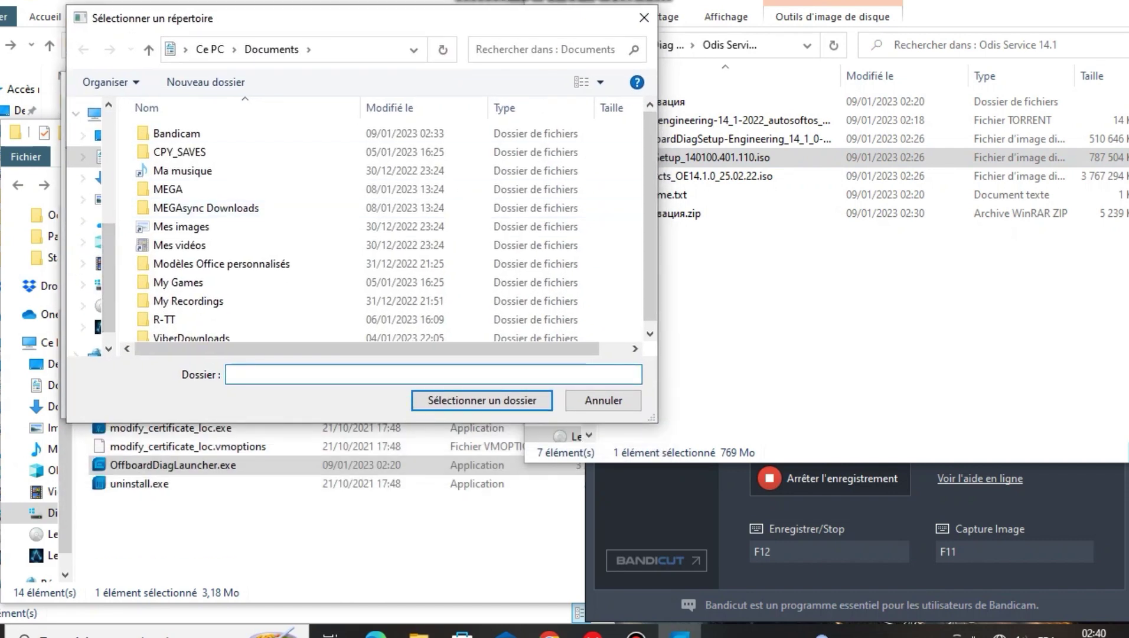
click(108, 349)
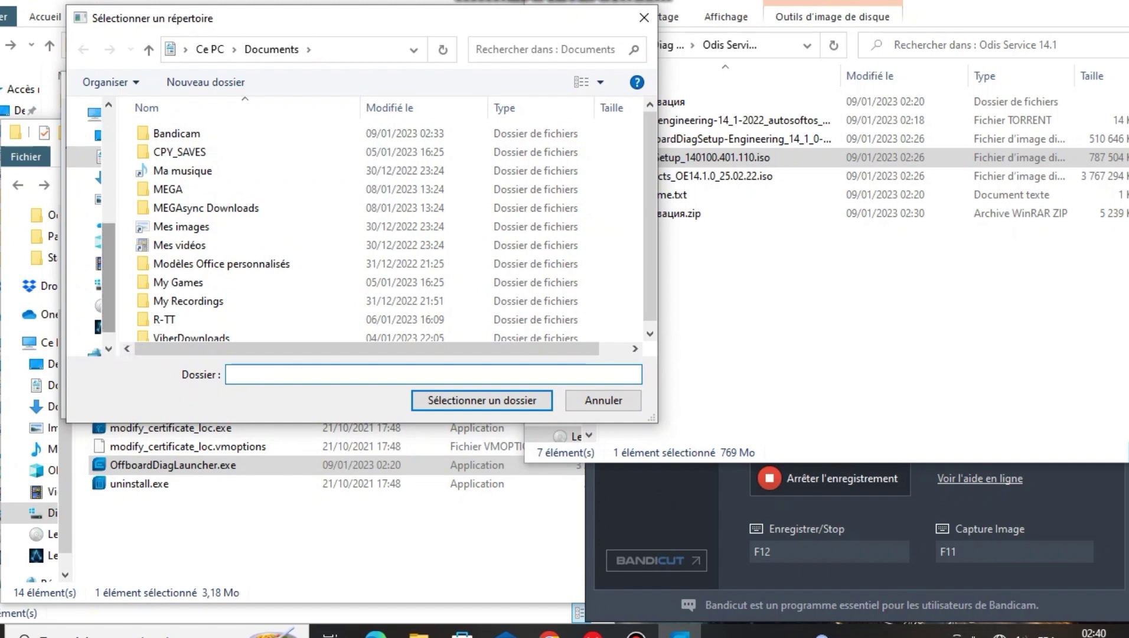
click(414, 50)
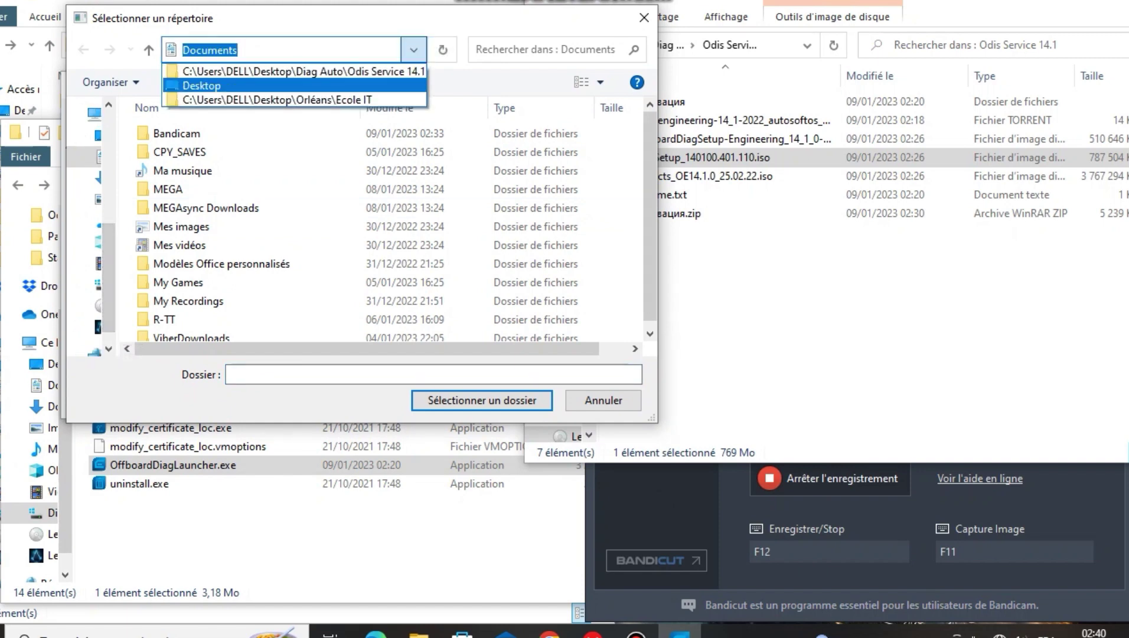
click(303, 70)
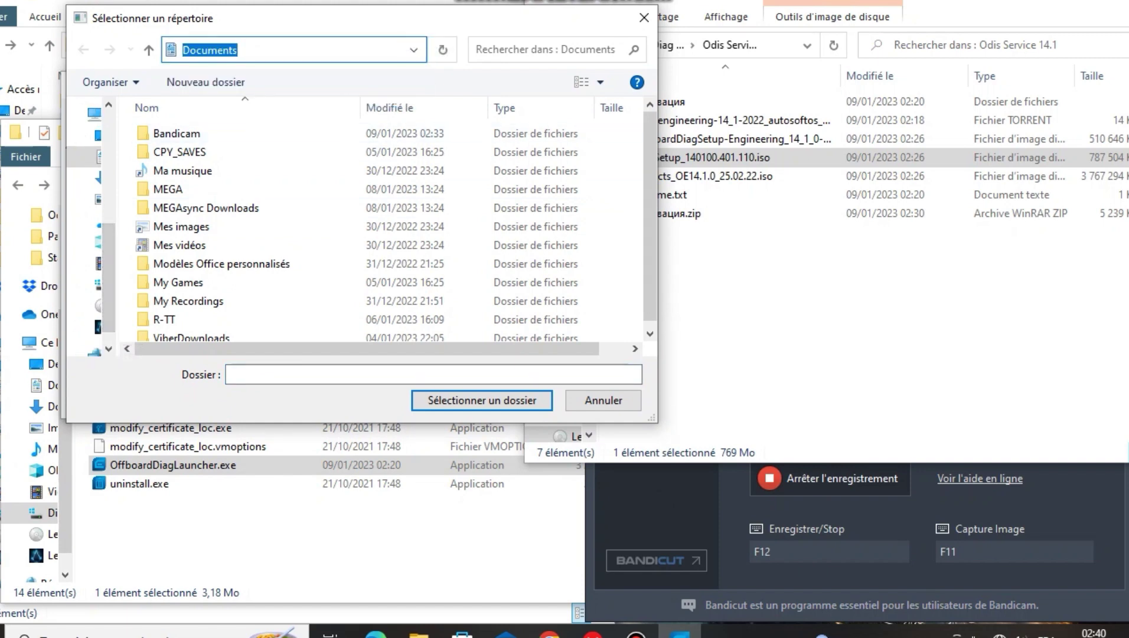
click(94, 114)
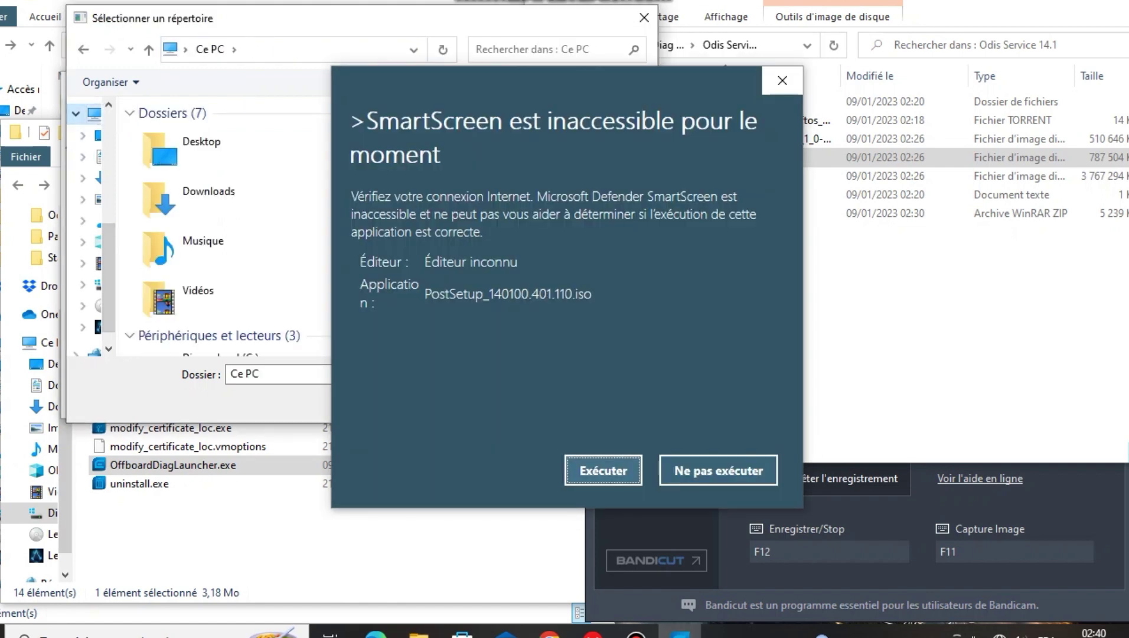
key(Return)
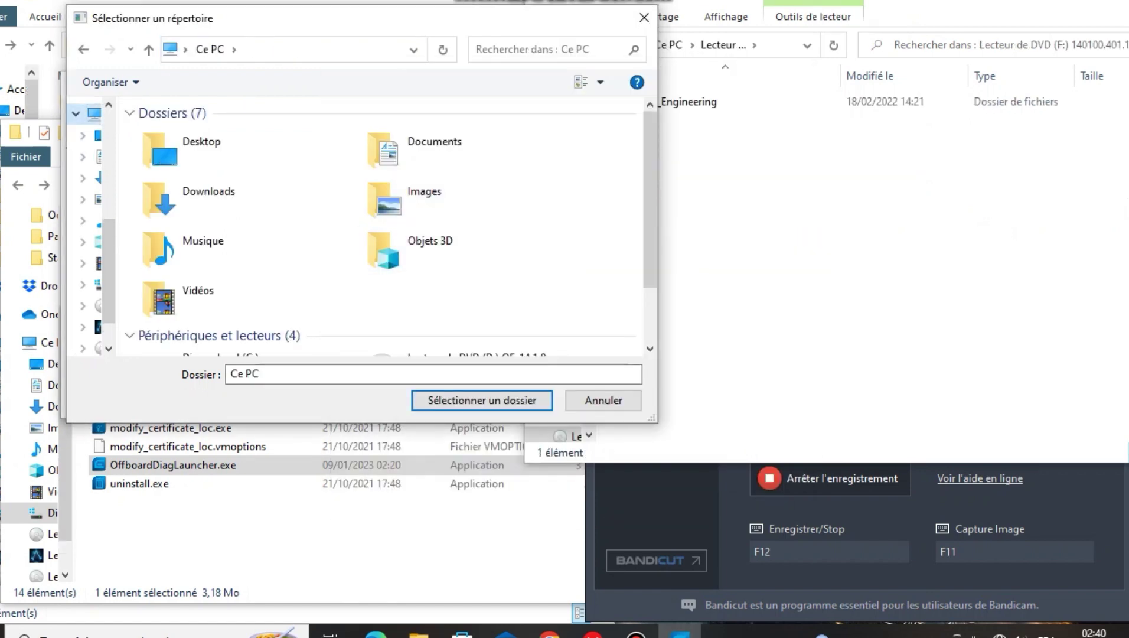
- Try setting the PostSetup source directory to the ODIS_Engineering folder on DVD drive F:
scroll(466, 284, down, 2)
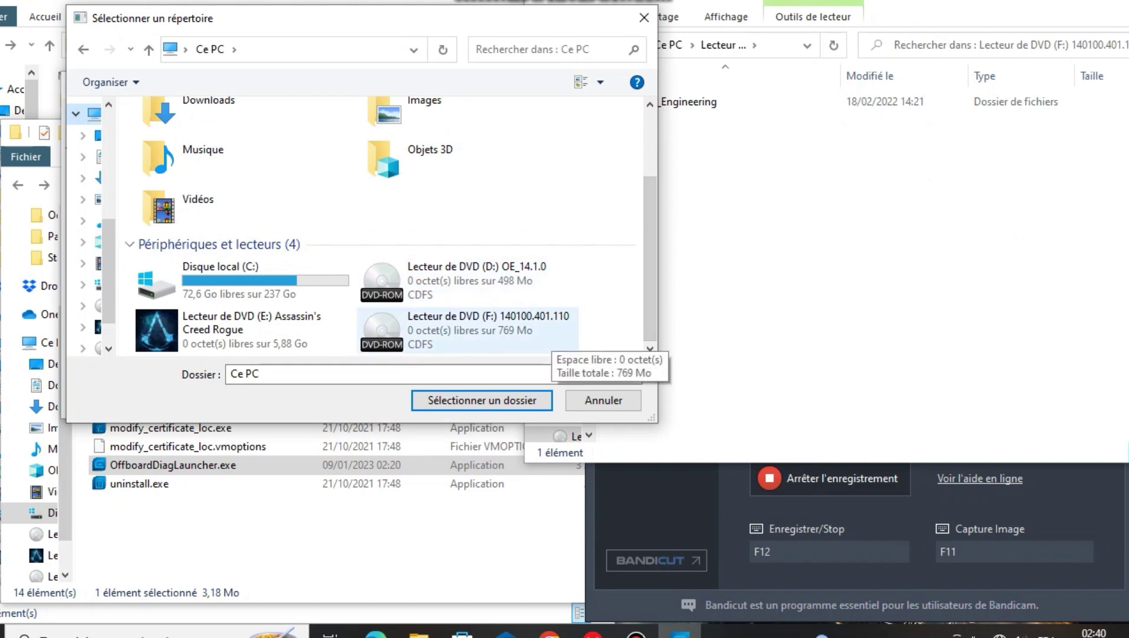
double_click(551, 339)
click(195, 133)
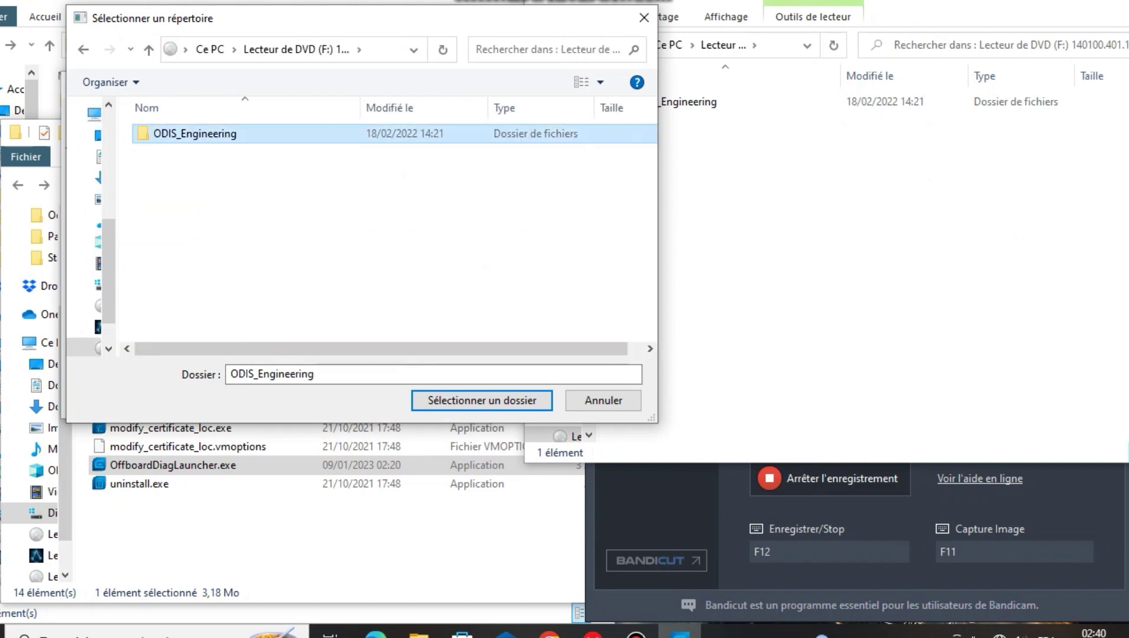
double_click(195, 133)
click(83, 49)
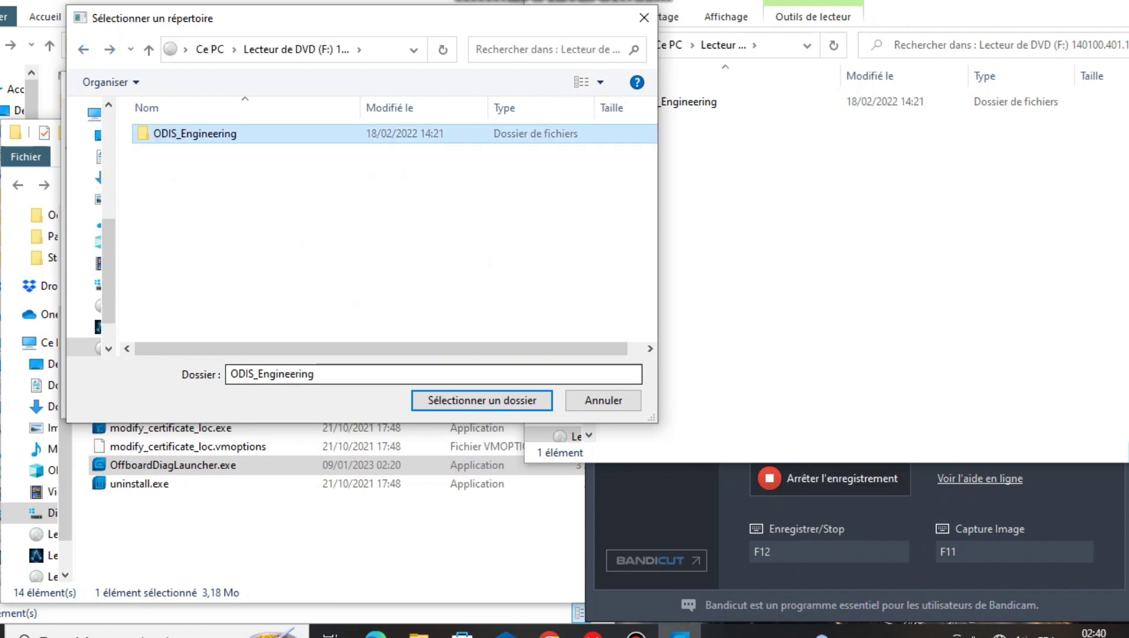
click(481, 399)
- Retry the PostSetup directory selection, opening ODIS_Engineering on drive F: before choosing it as the source
click(377, 175)
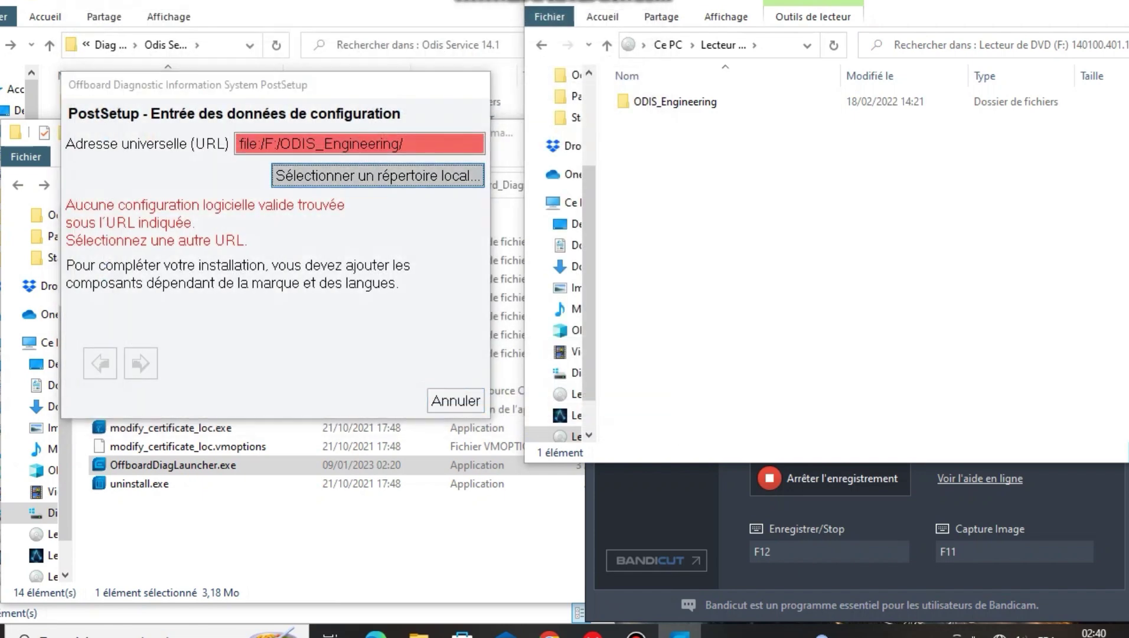
click(220, 49)
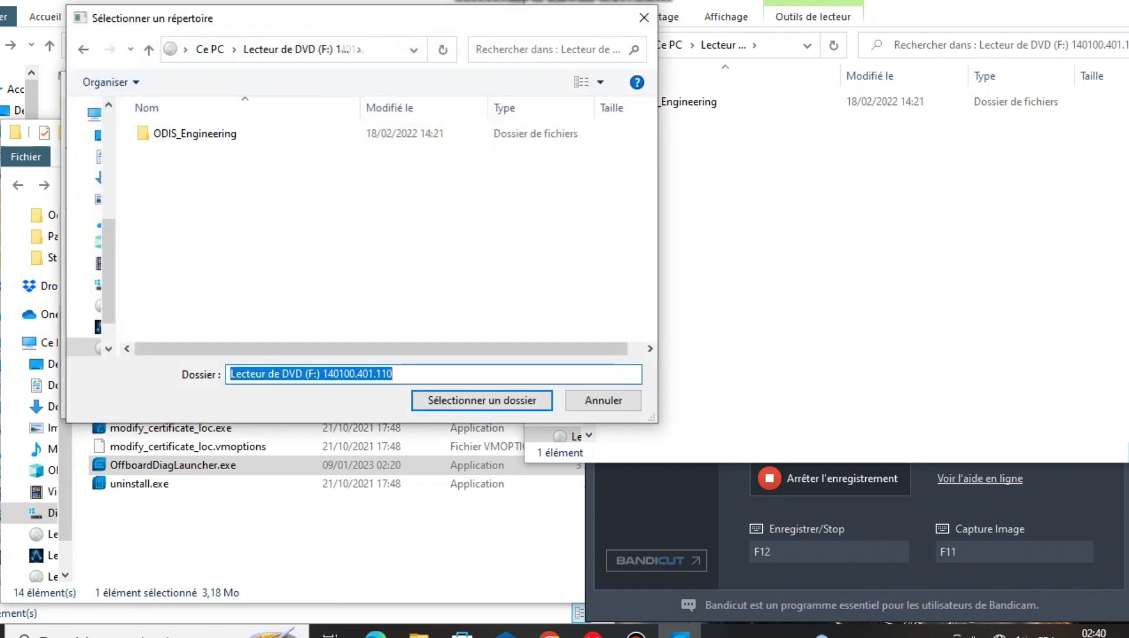
click(195, 134)
double_click(195, 134)
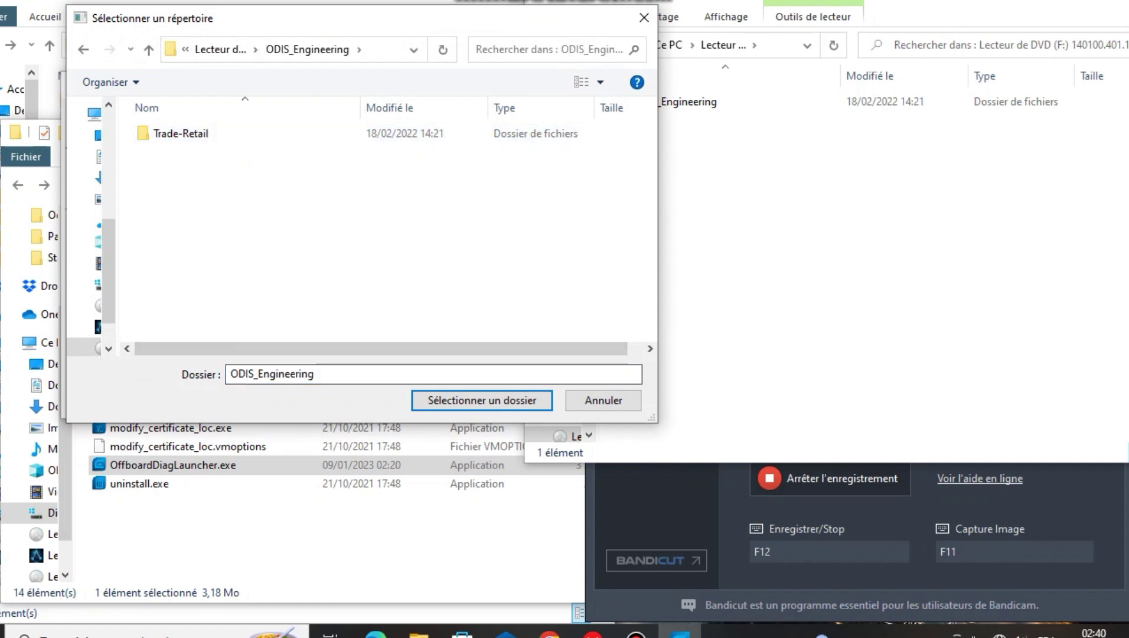
click(481, 399)
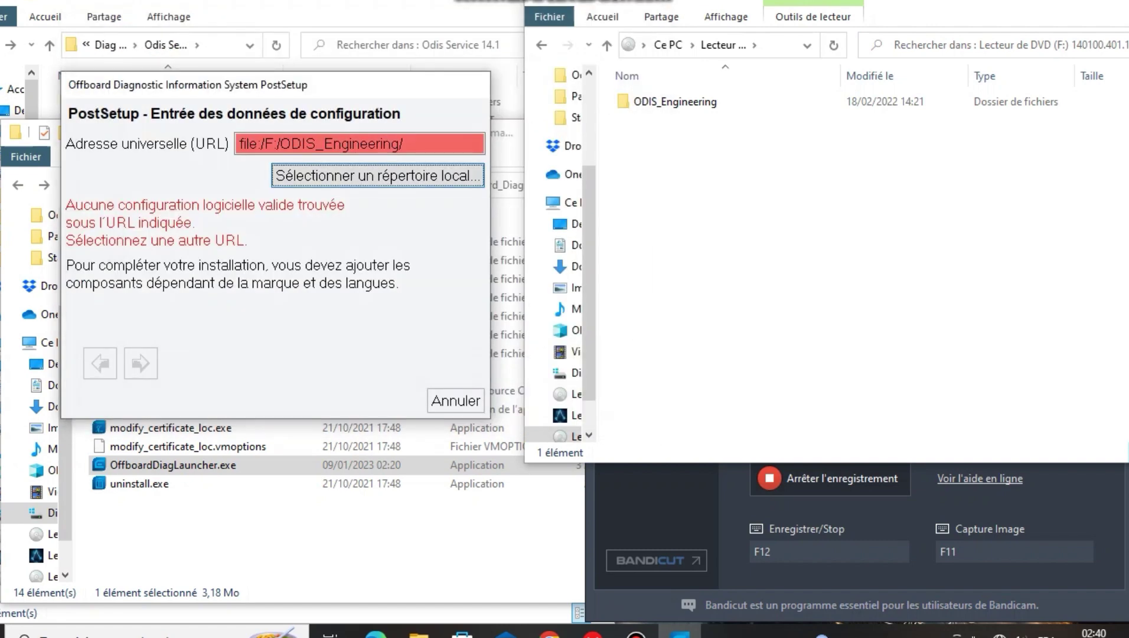
- Set the PostSetup source directory to the Trade-Retail folder inside ODIS_Engineering on drive F:
click(378, 175)
click(194, 133)
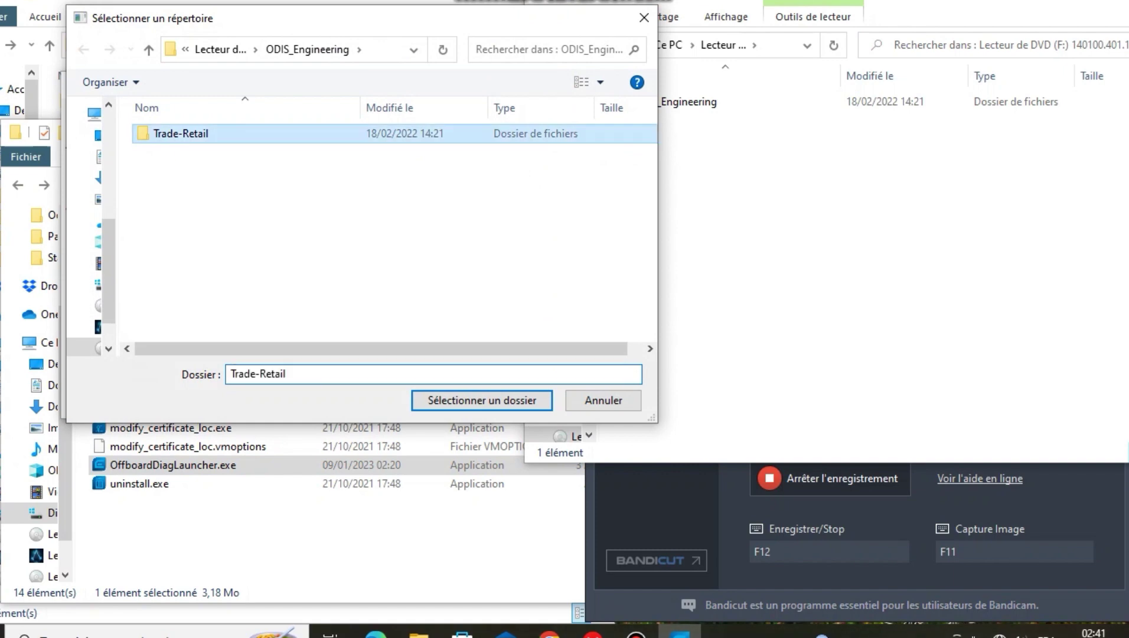
double_click(181, 133)
click(482, 399)
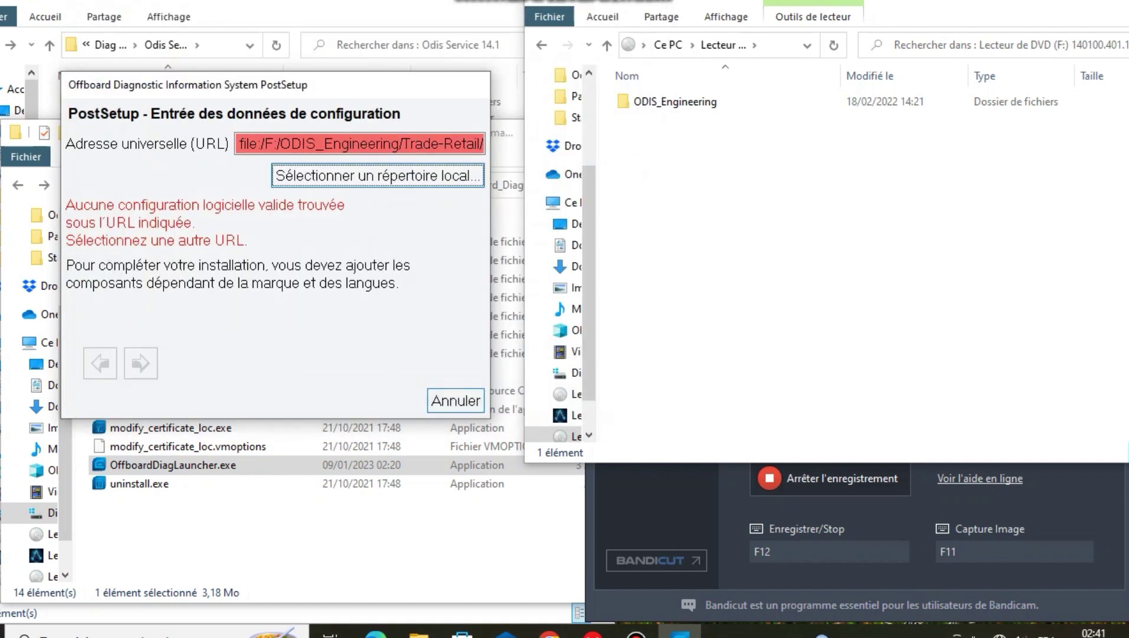
- Set the PostSetup source directory to the root of DVD drive F:, 140100.401.110
click(377, 176)
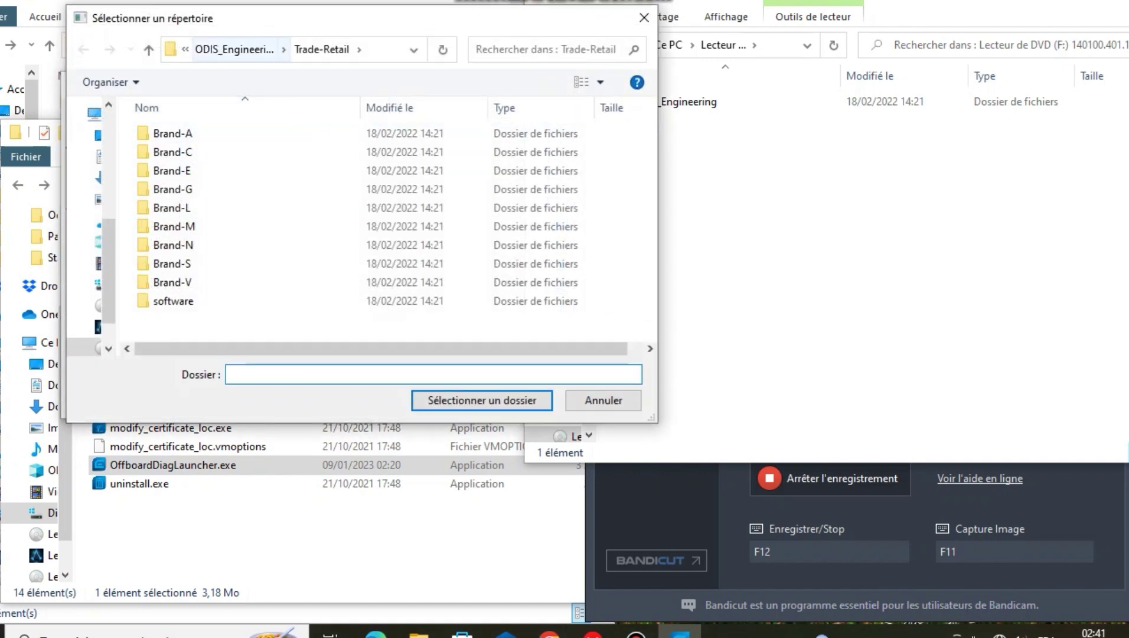
click(271, 49)
double_click(277, 18)
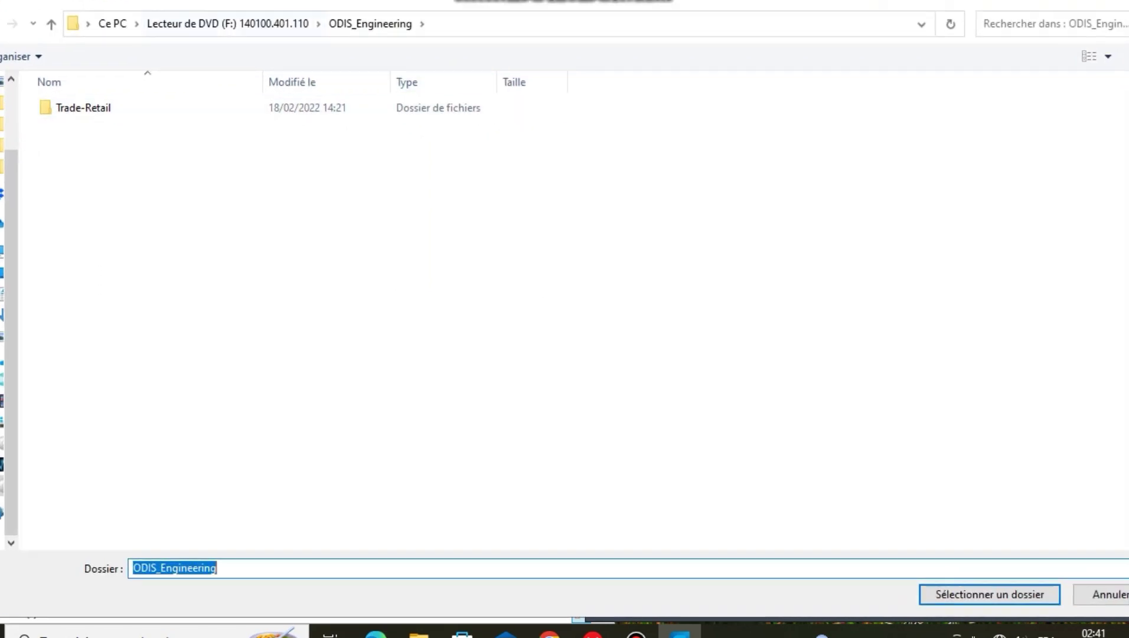
click(227, 23)
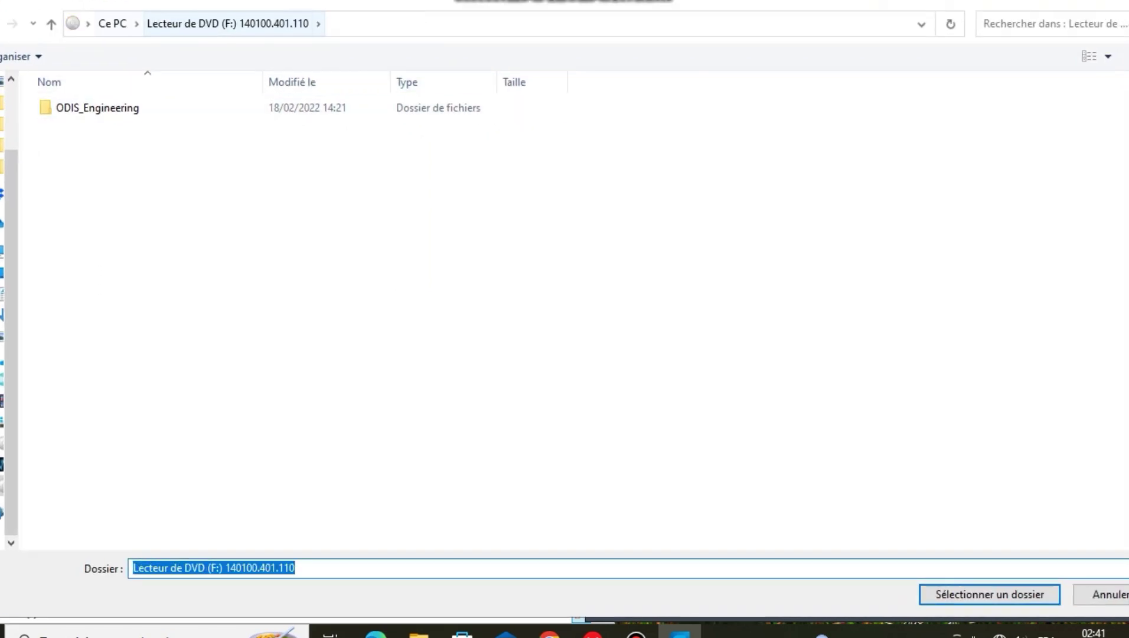
click(112, 24)
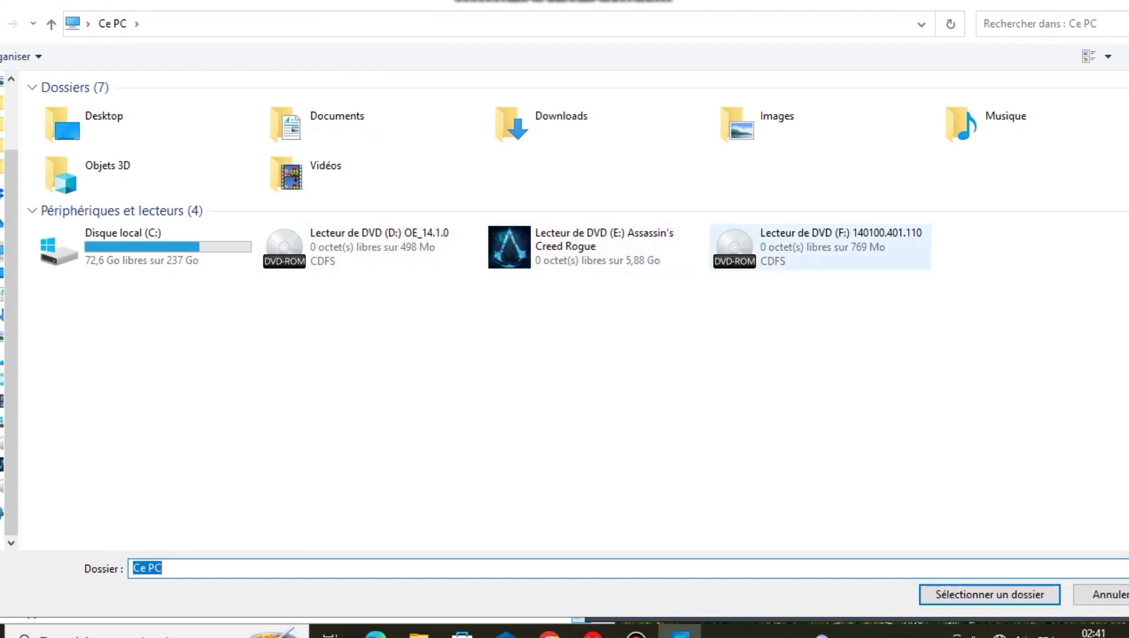
click(821, 247)
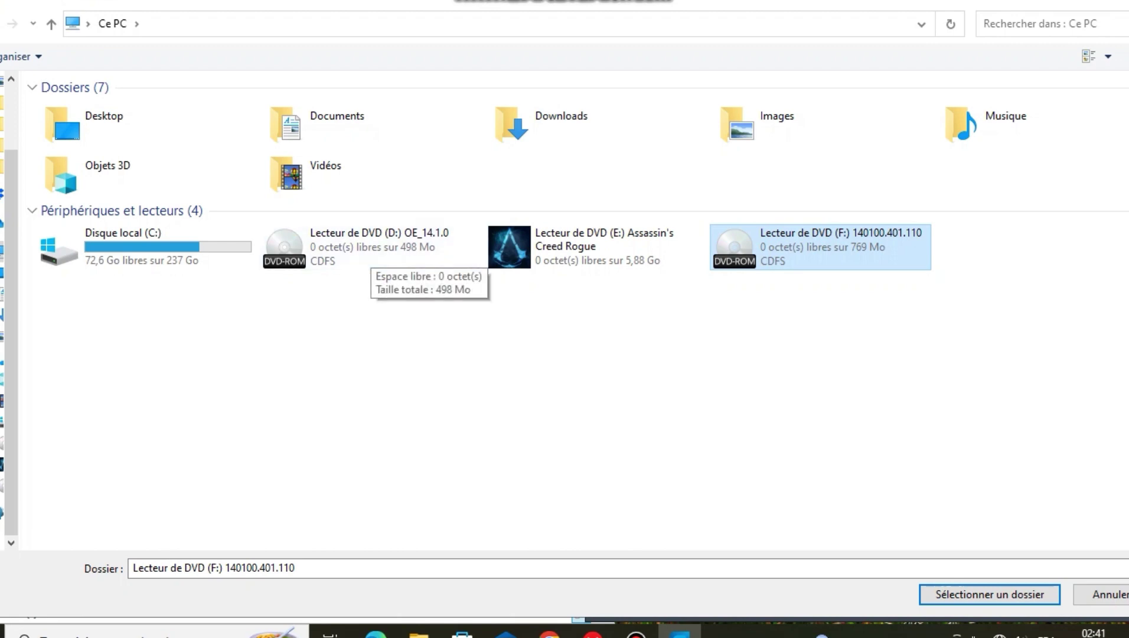
click(820, 247)
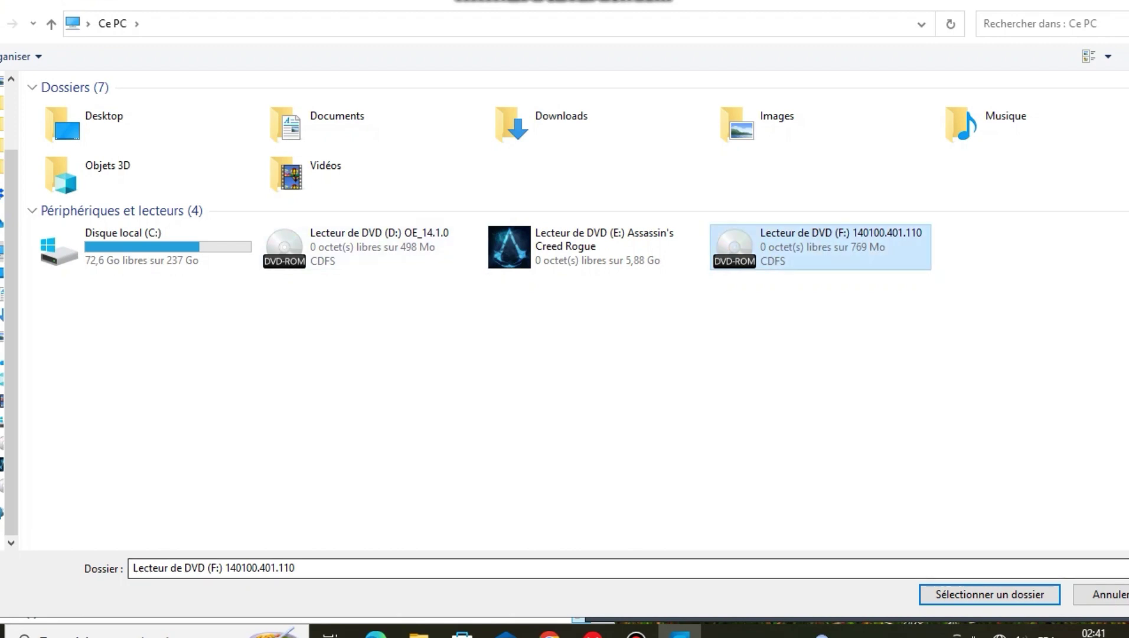
click(989, 594)
key(Return)
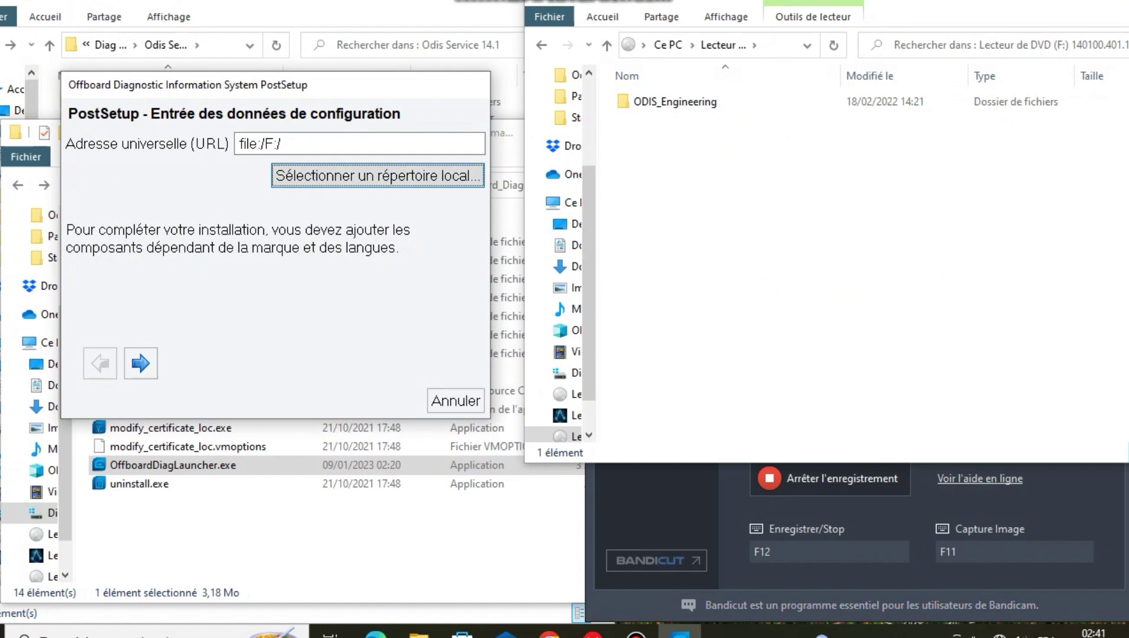
- Accept the PostSetup source, select français (fr_FR) as the installed language, and continue to the update check
click(141, 362)
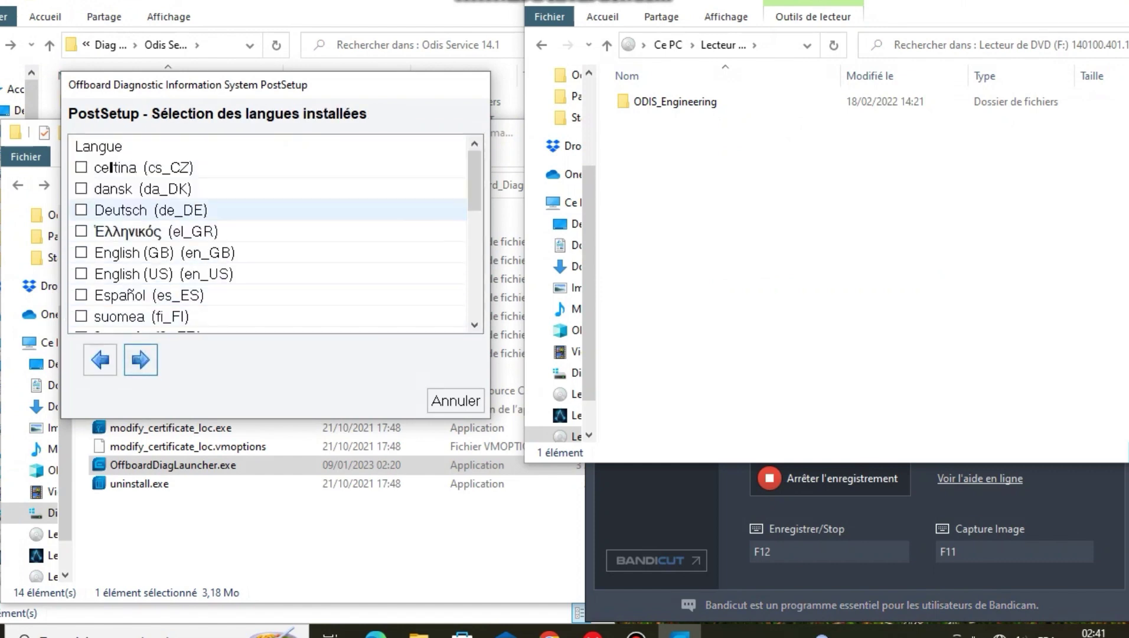
scroll(112, 230, down, 1)
click(80, 273)
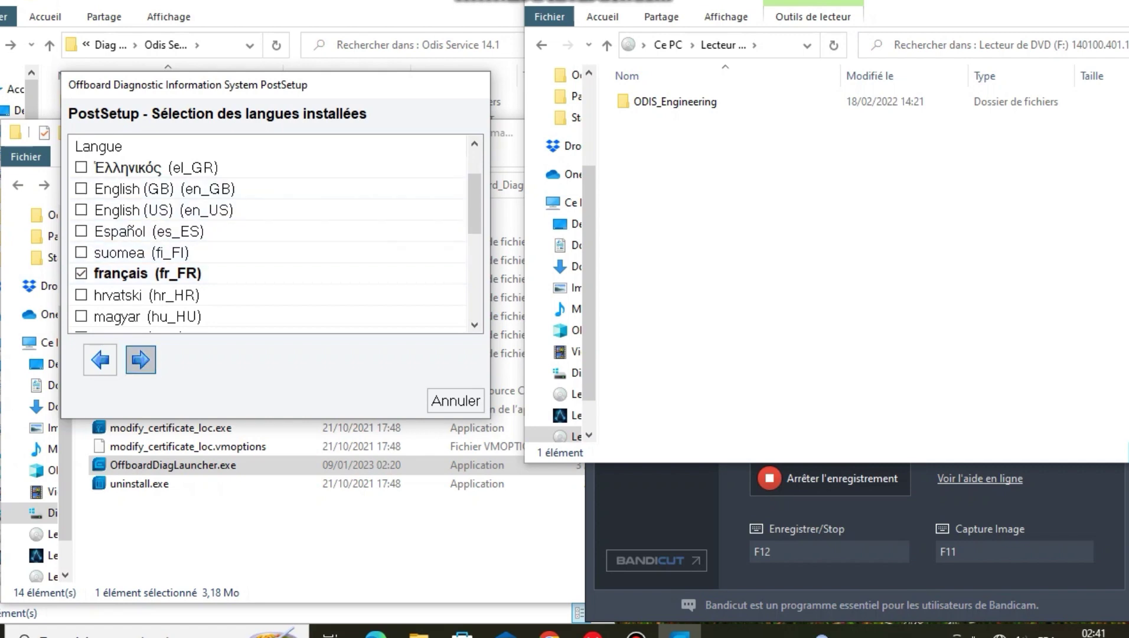
click(139, 359)
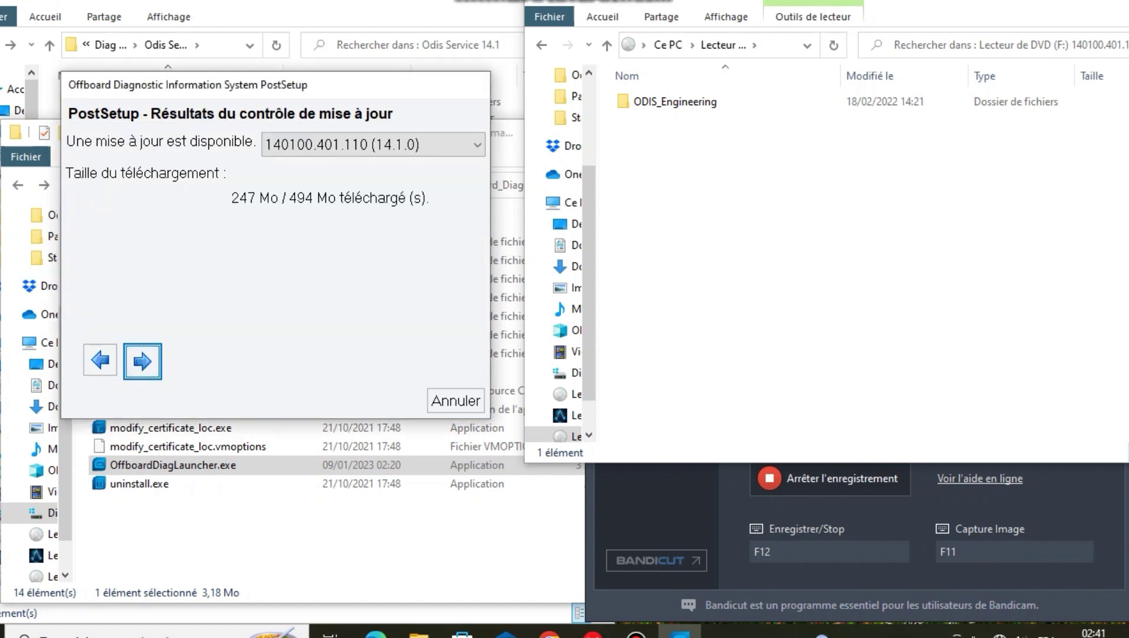
- Keep update version 140100.401.110 (14.1.0) and start its installation
click(372, 144)
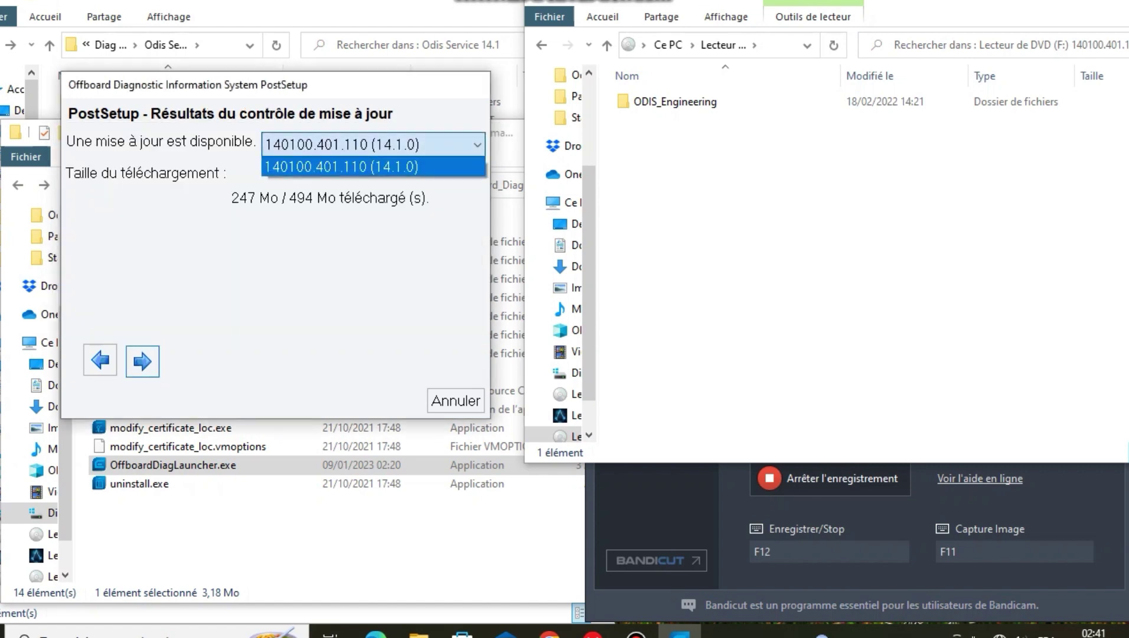
click(143, 361)
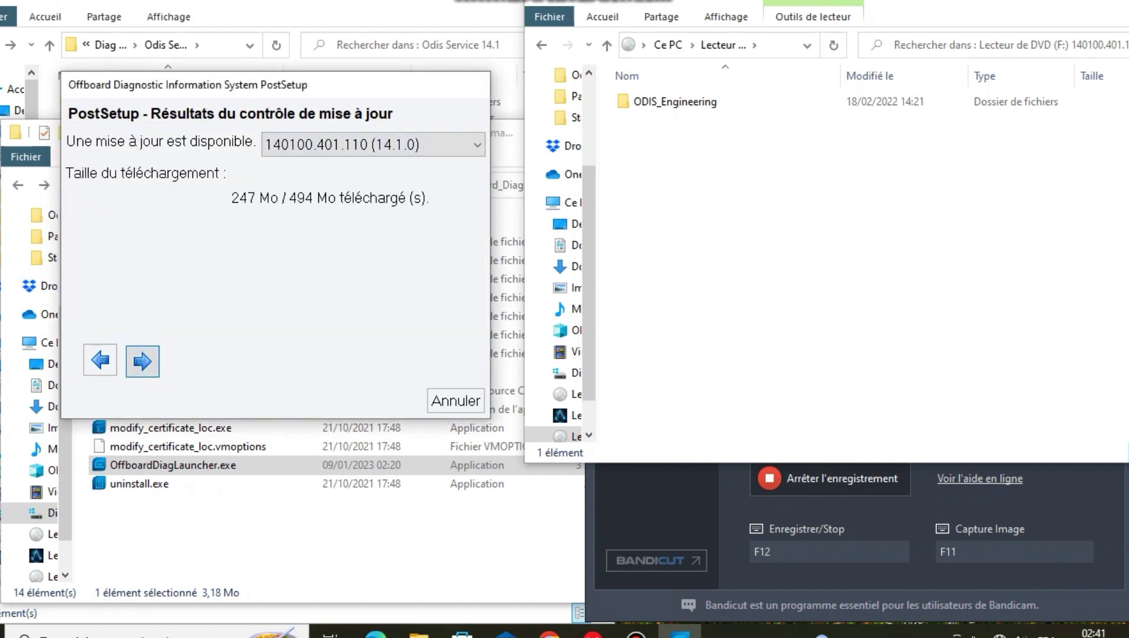
key(Return)
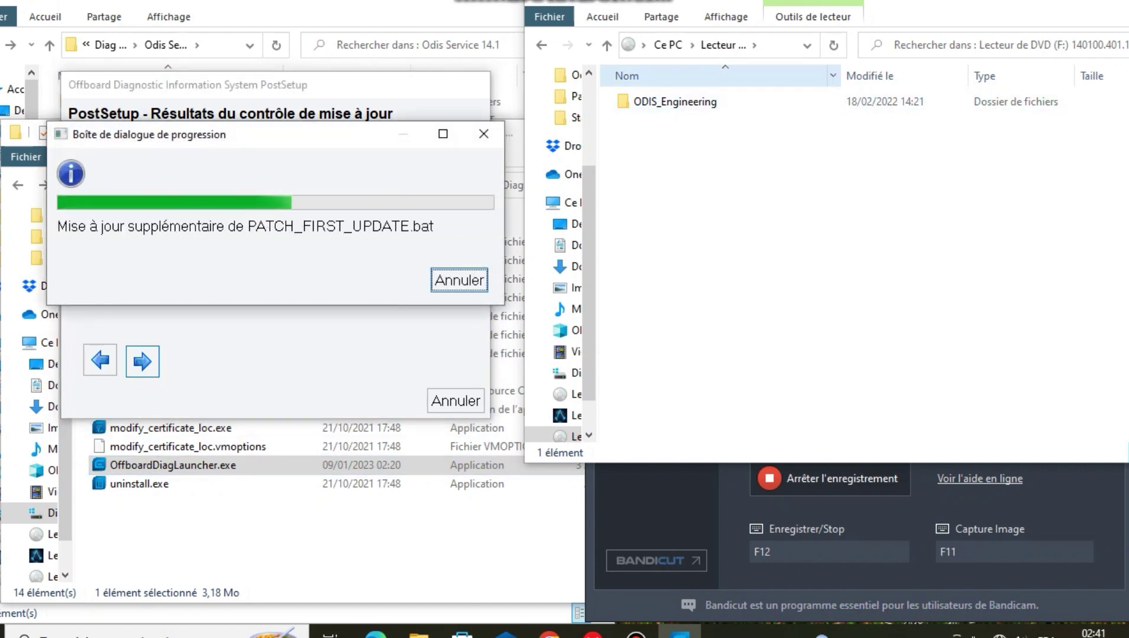
- Open Projects_OE14.1.0_25.02.22.iso from the Odis Service 14.1 folder and postpone the restart requested by the update
click(541, 45)
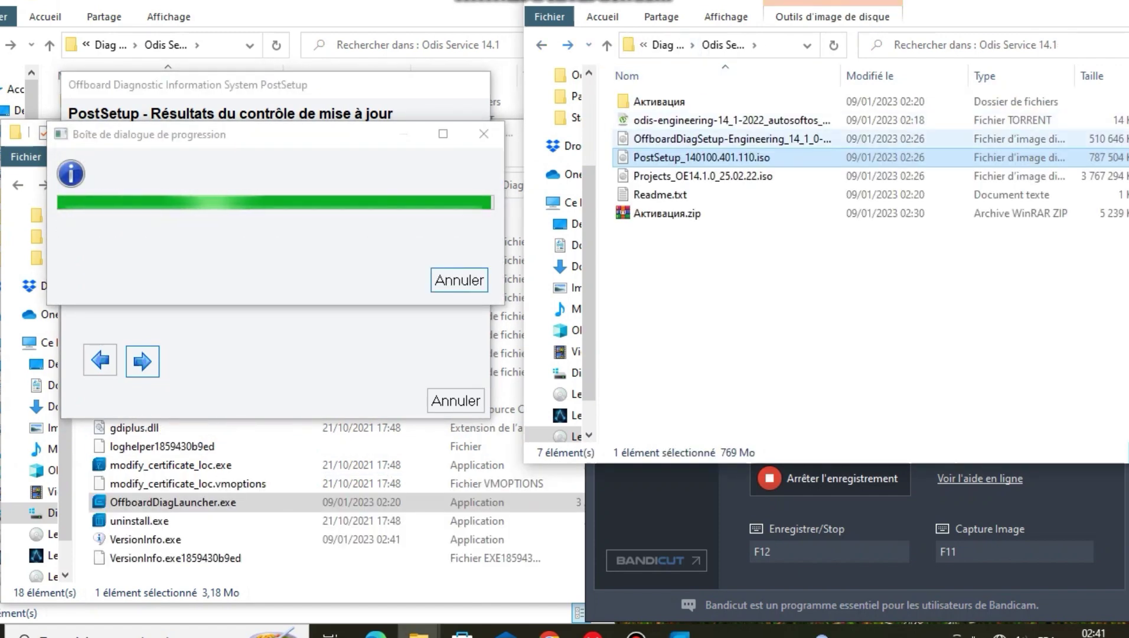
double_click(697, 177)
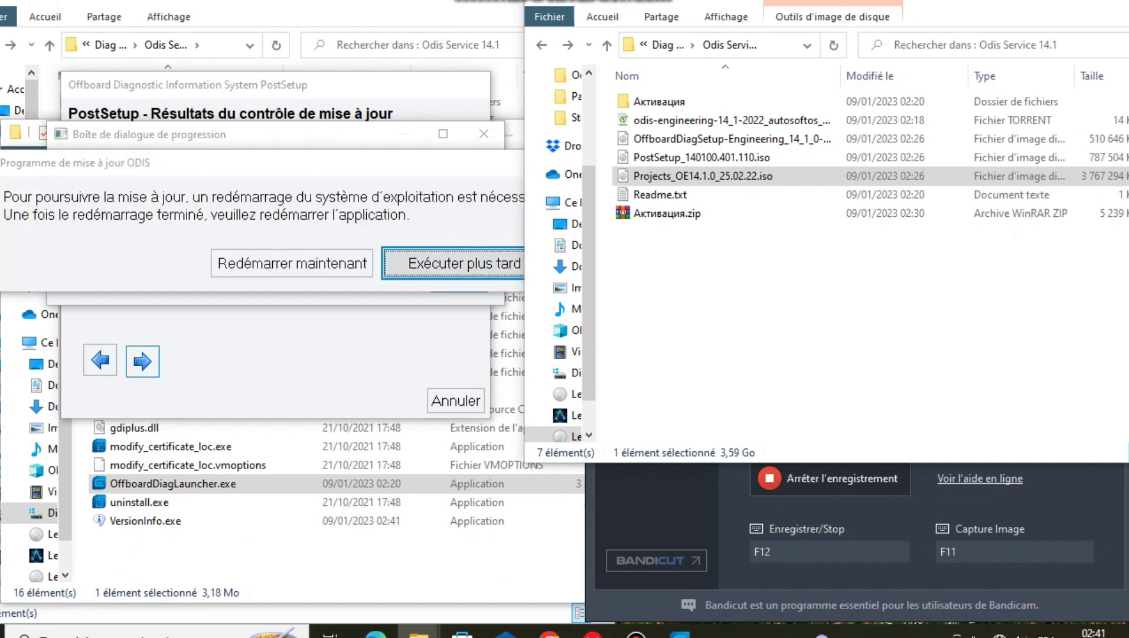
key(Return)
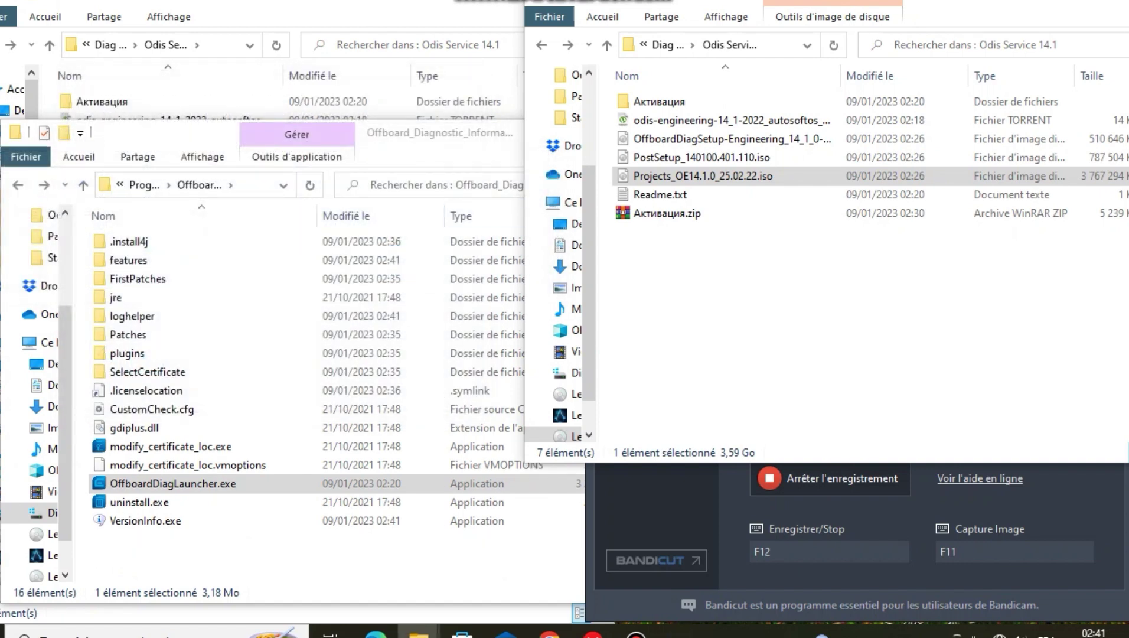
click(440, 132)
click(636, 633)
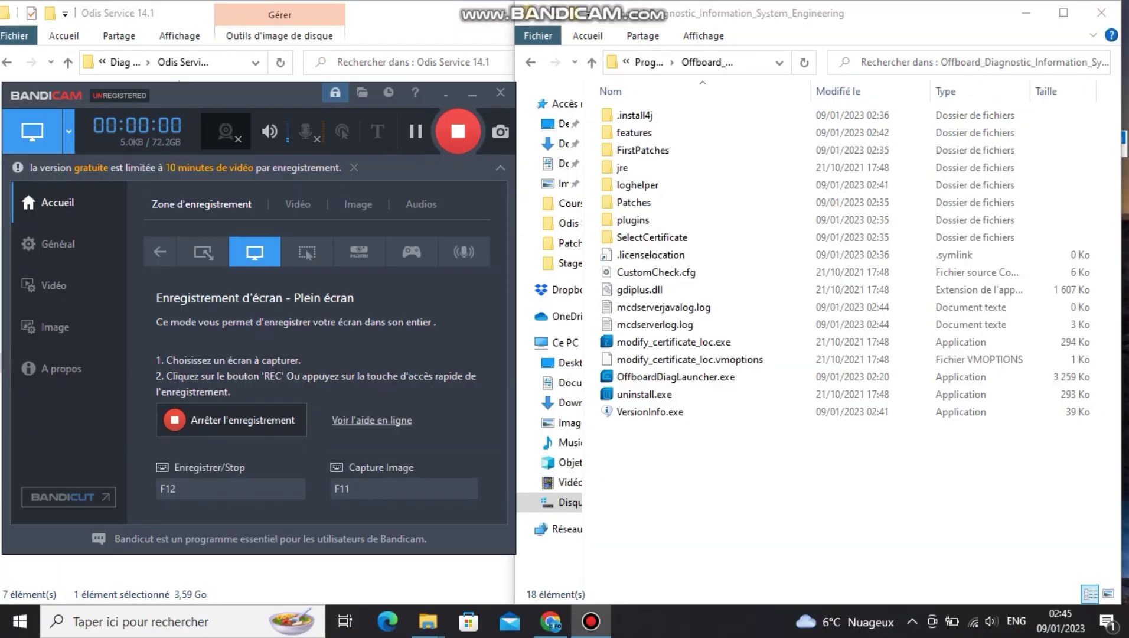
- Try to run OffboardDiagLauncher.exe as administrator, allowing it despite the SmartScreen protection
drag(218, 102, 203, 431)
click(675, 377)
right_click(639, 377)
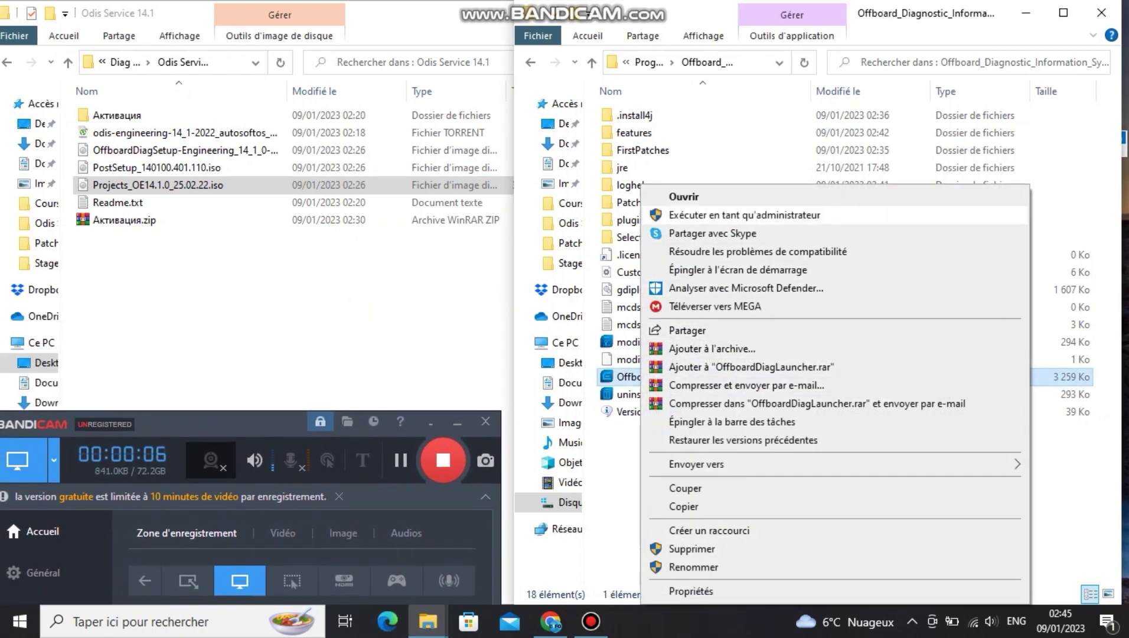
click(744, 215)
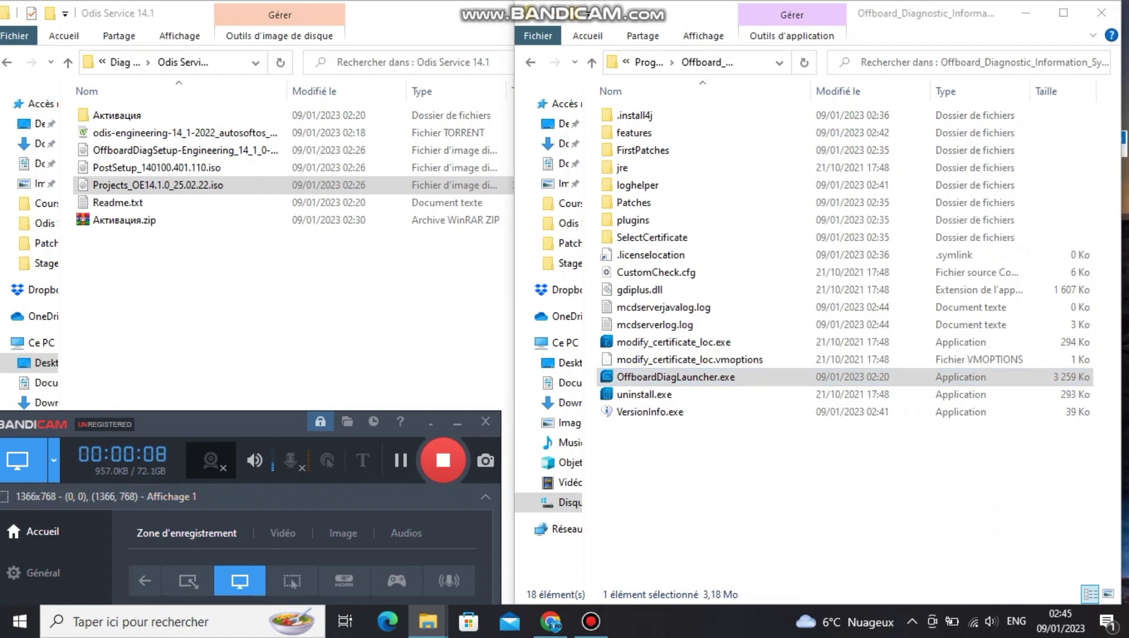
click(446, 206)
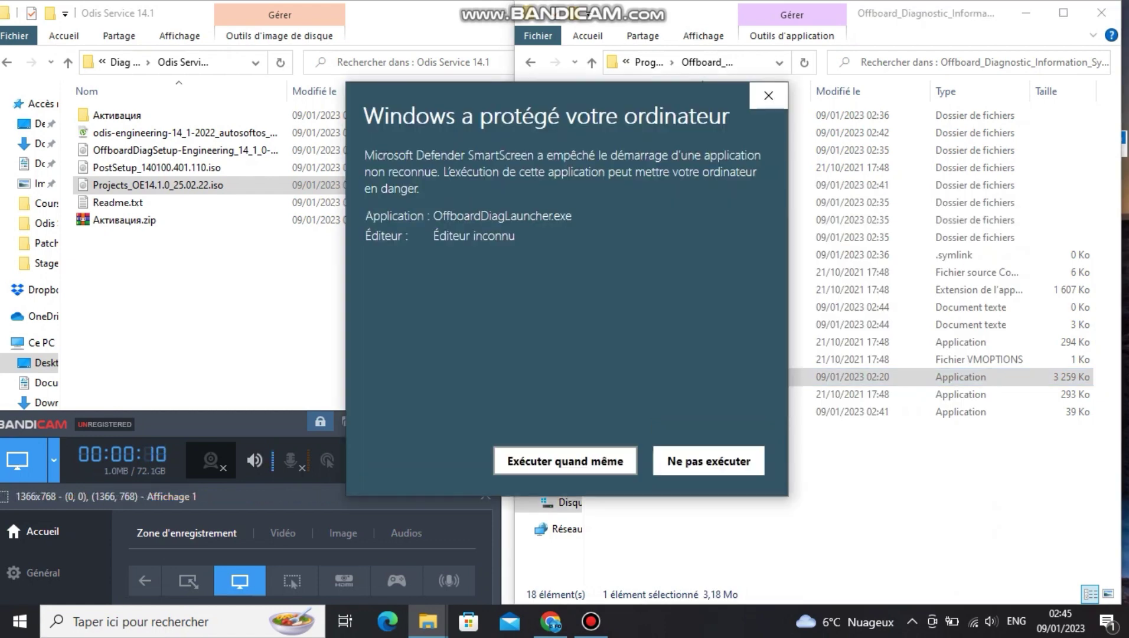
click(565, 461)
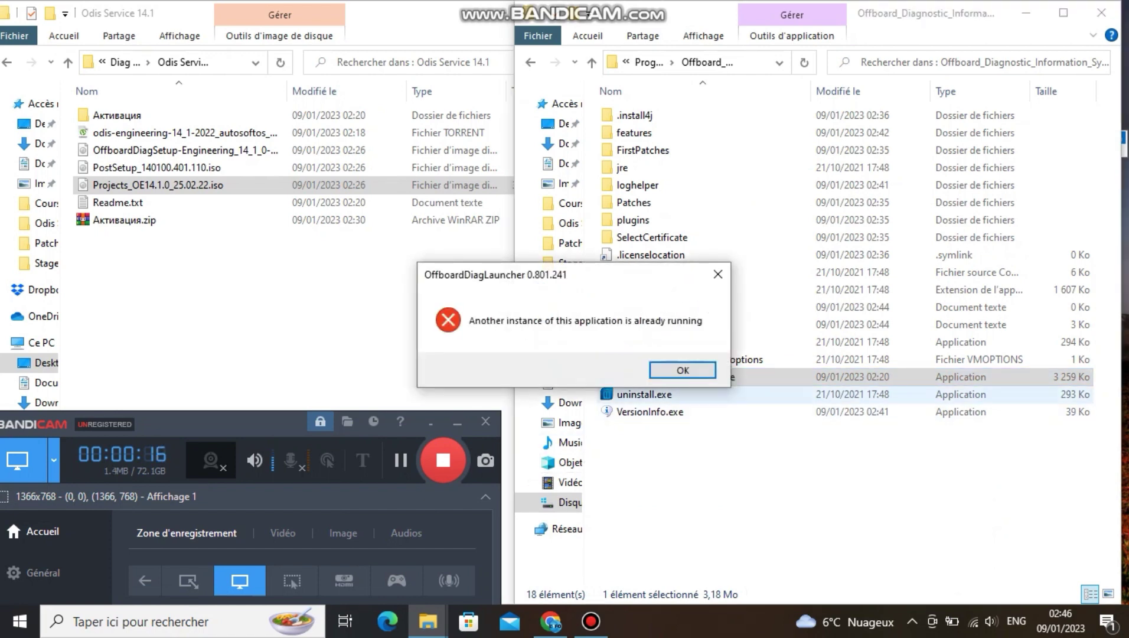
click(683, 370)
- End the Offboard DiagLauncher background process in Windows Task Manager
right_click(688, 621)
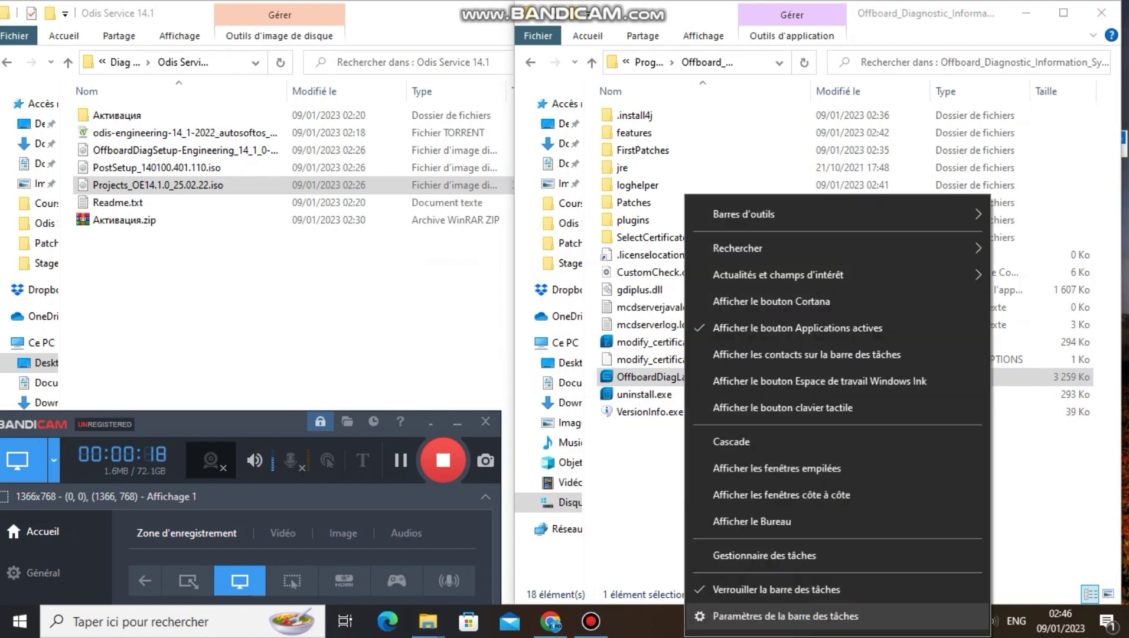
click(764, 555)
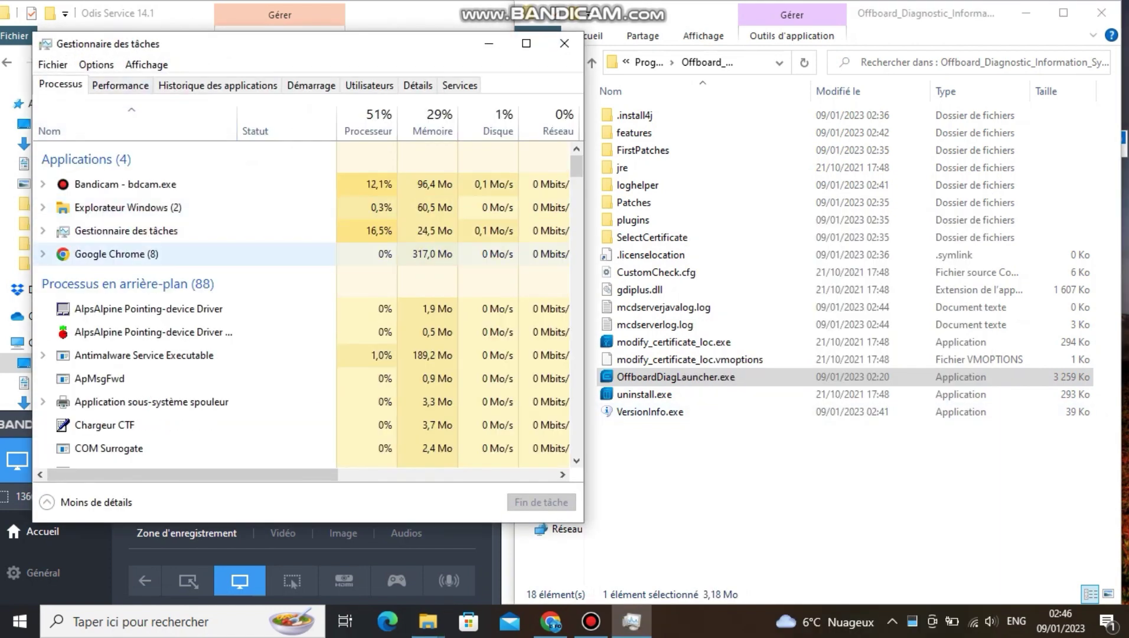
scroll(177, 272, down, 3)
scroll(177, 278, down, 8)
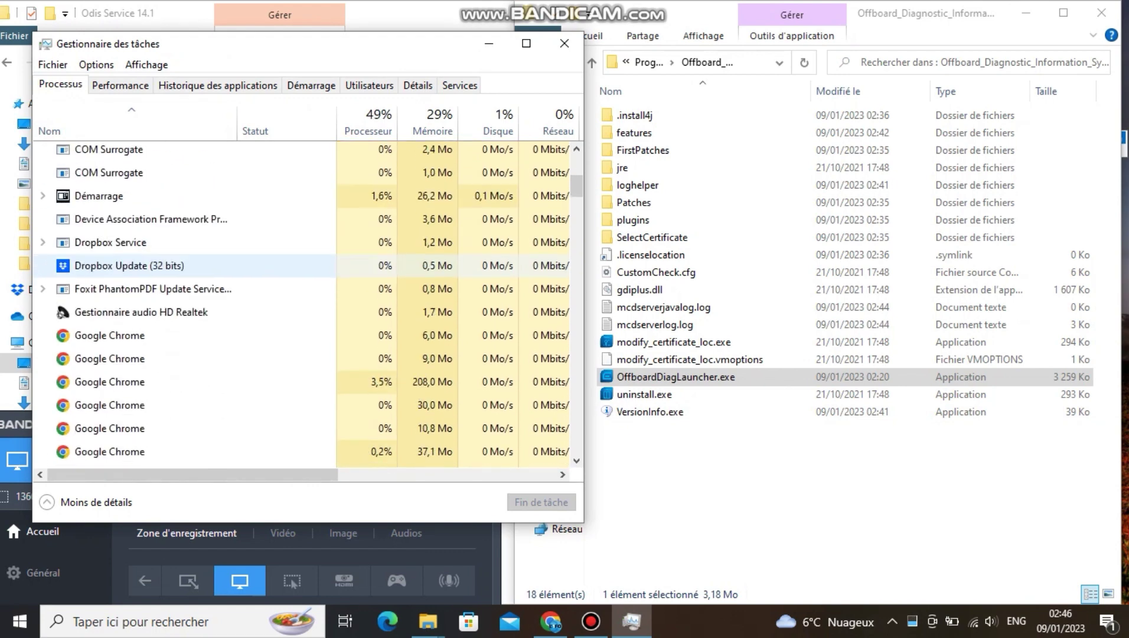
scroll(177, 278, down, 6)
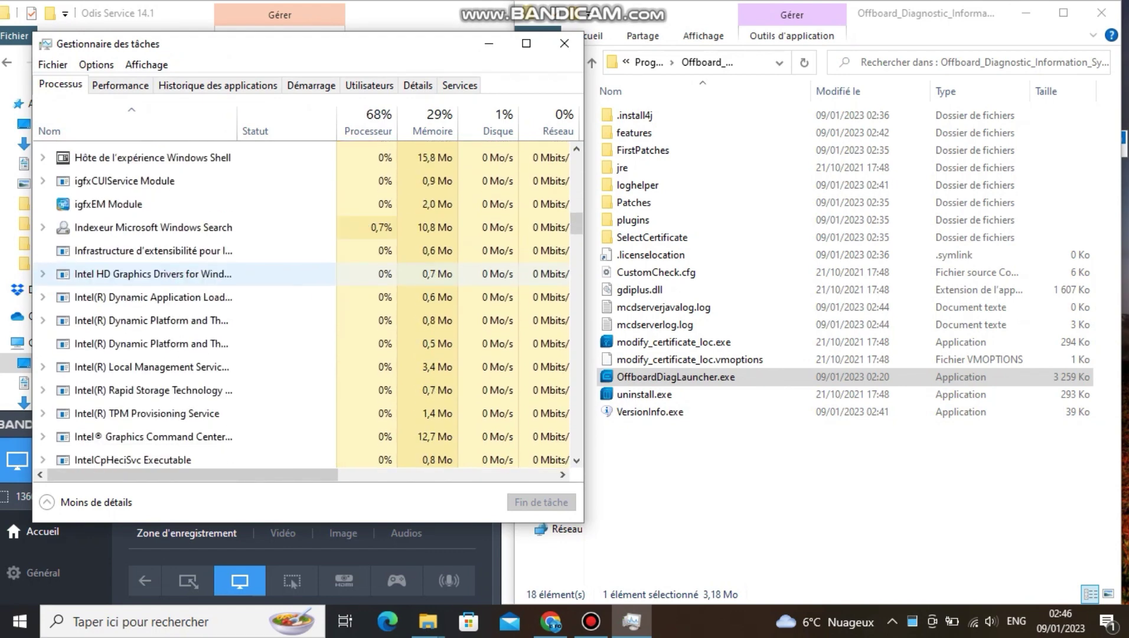
scroll(177, 266, down, 2)
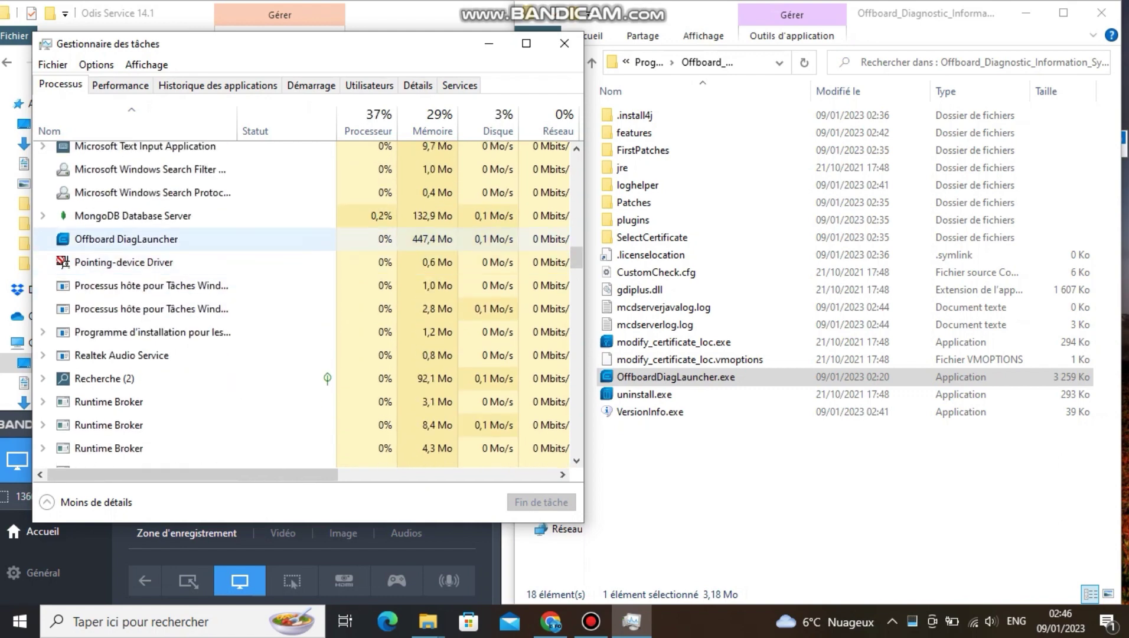
right_click(128, 237)
click(157, 248)
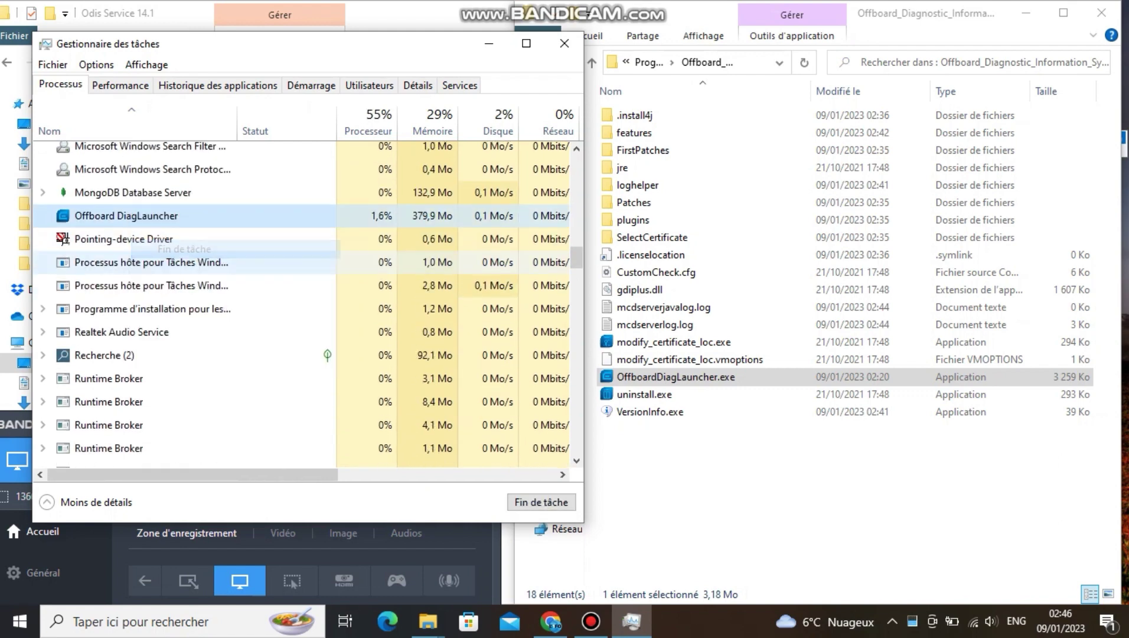
- Run OffboardDiagLauncher.exe as administrator again and allow it despite the SmartScreen protection
right_click(649, 376)
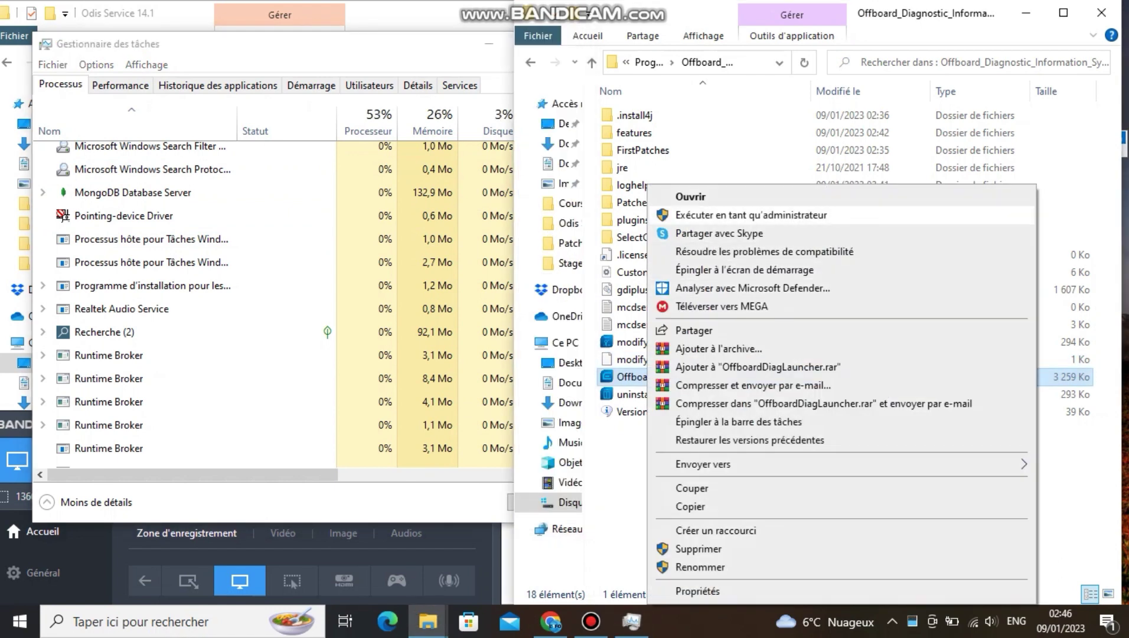
click(703, 215)
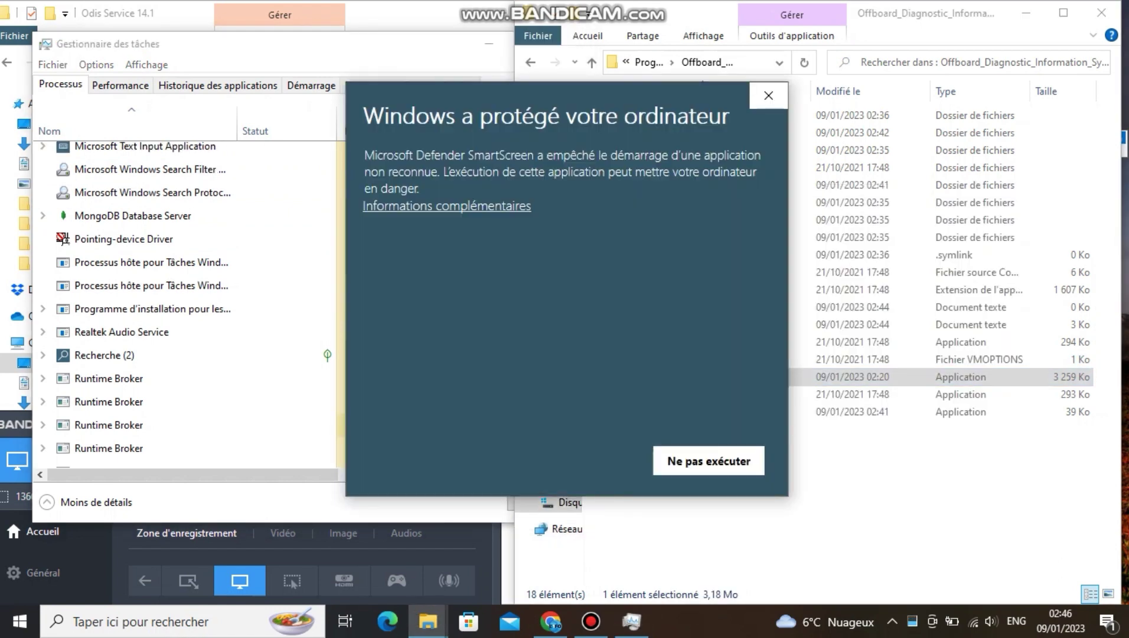
click(446, 206)
click(565, 461)
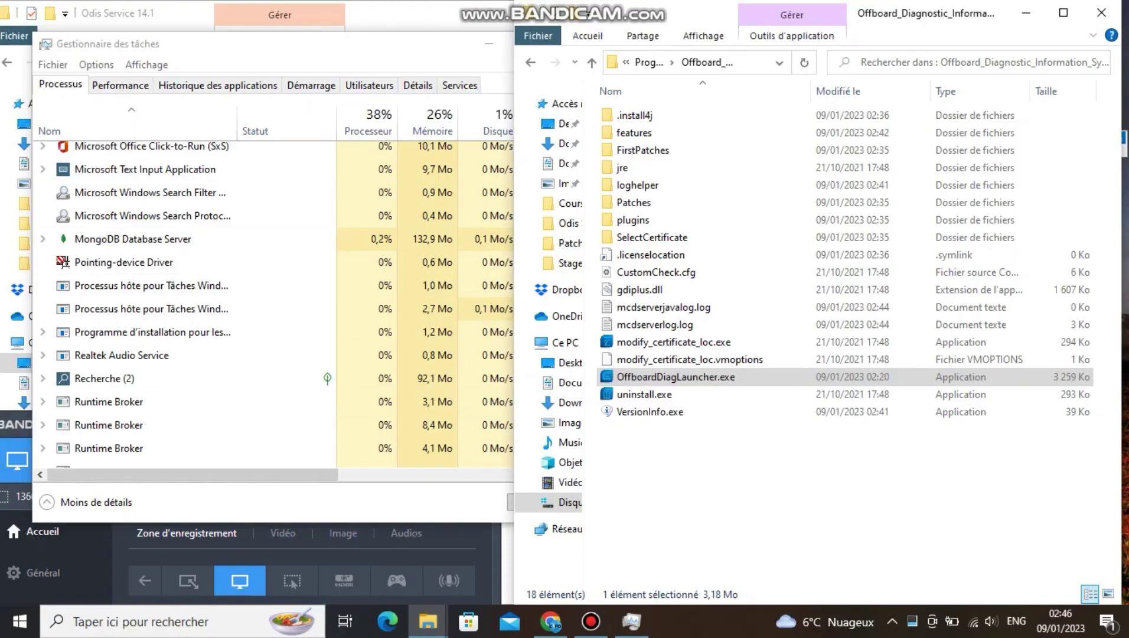
- Close Task Manager and open Projects_OE14.1.0_25.02.22.iso from the Odis Service 14.1 folder
drag(464, 44, 402, 218)
click(504, 217)
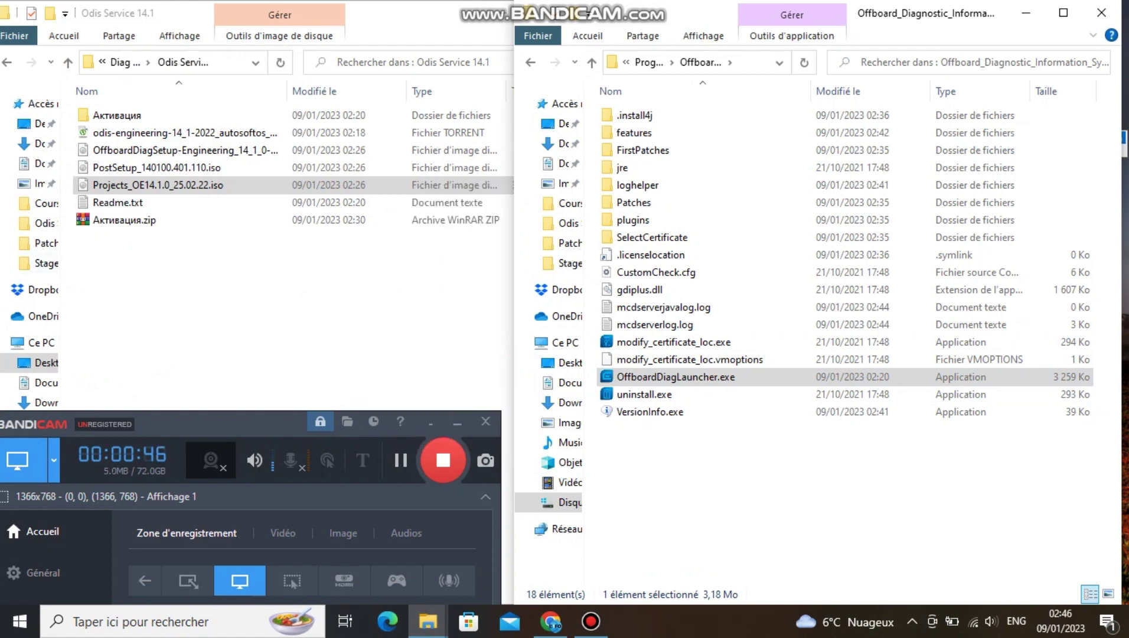
double_click(157, 185)
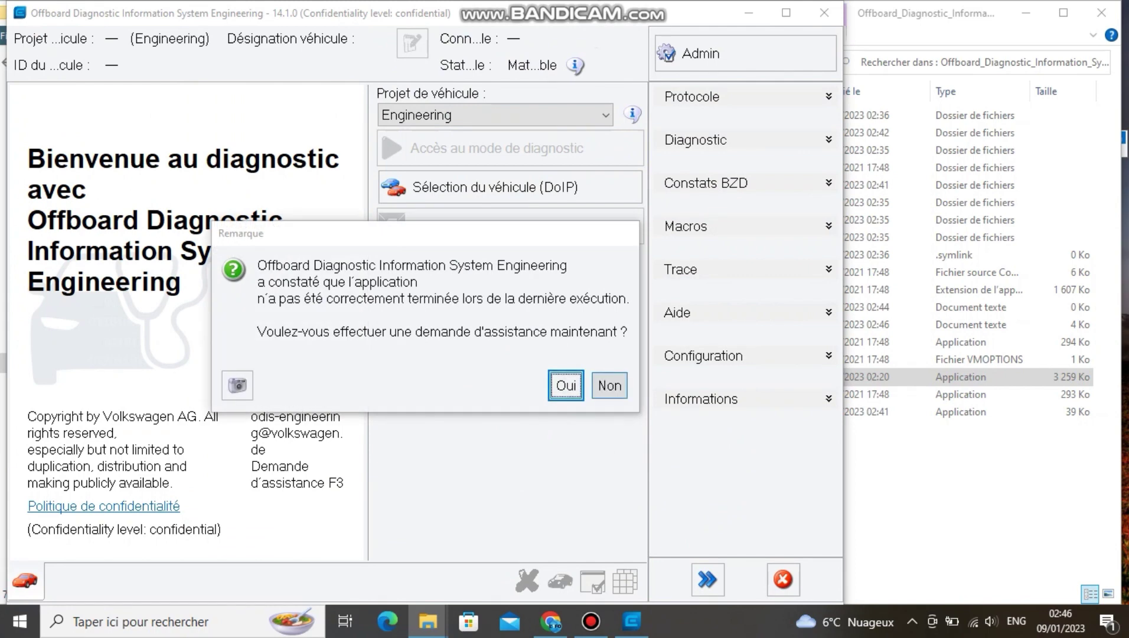
- Dismiss the support-request and privacy-policy notices, and start installing the Windows feature the application requires
click(609, 385)
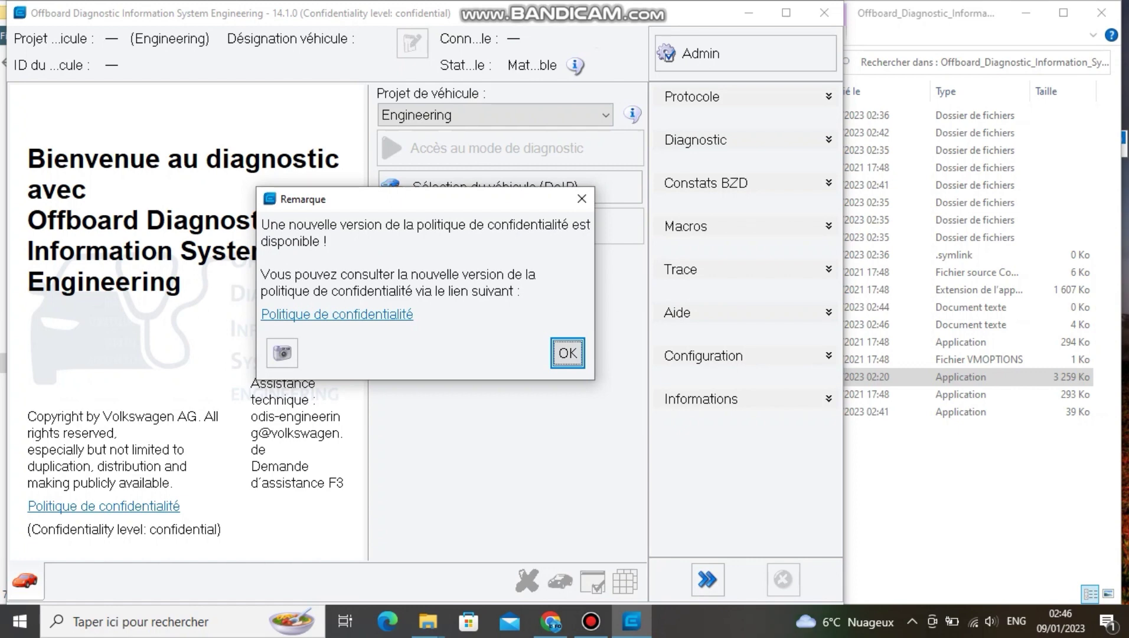
key(Return)
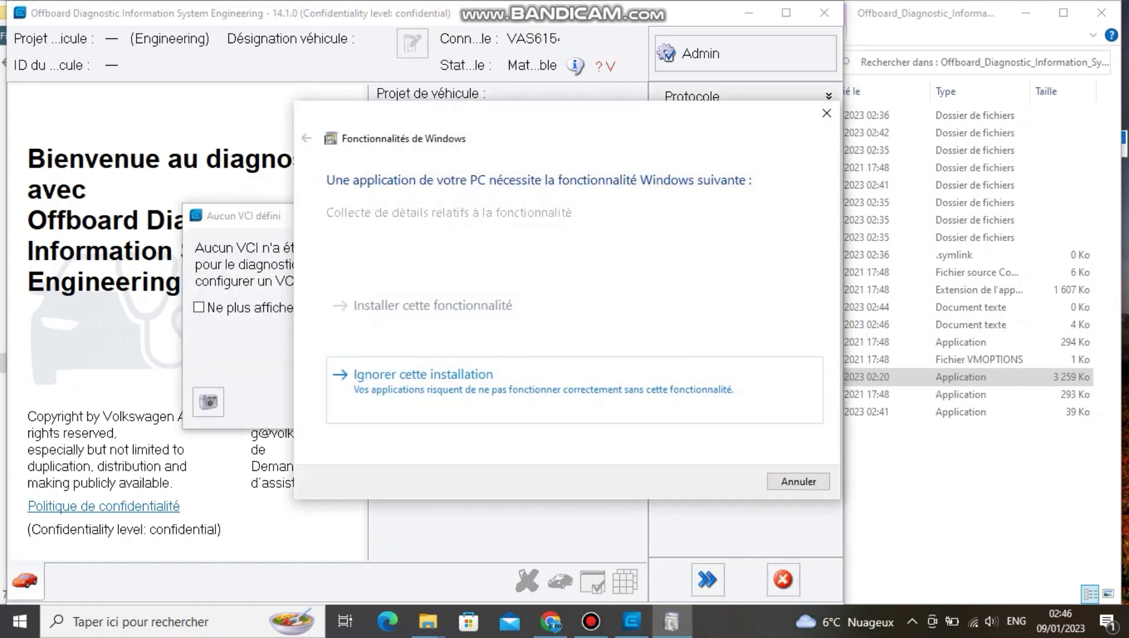
drag(567, 112, 669, 36)
key(Escape)
key(Return)
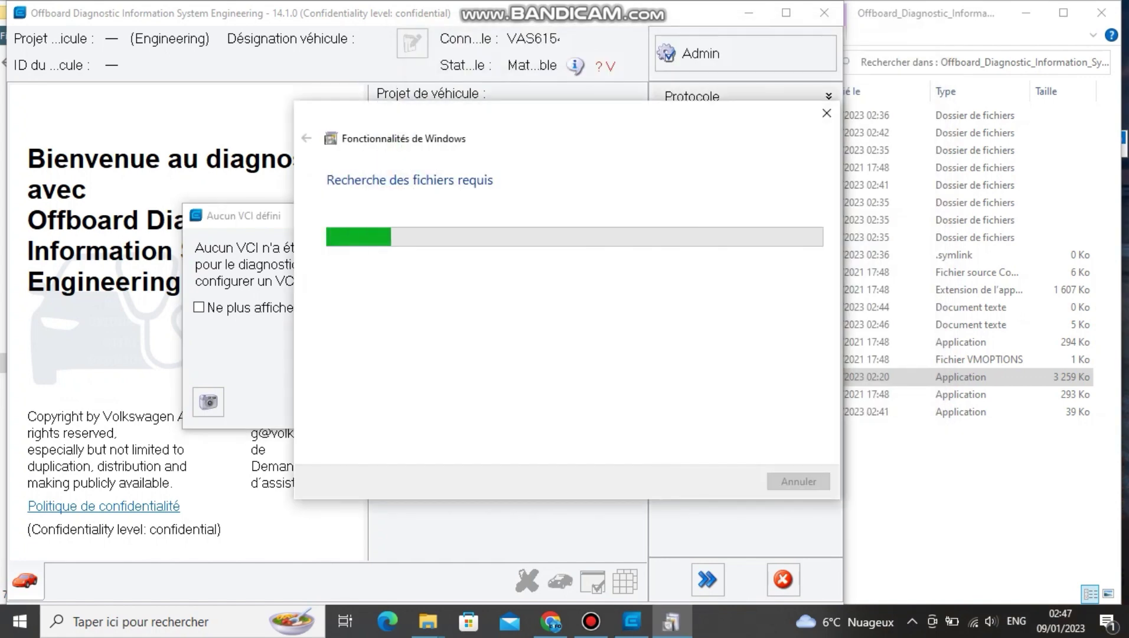
- Move the Windows feature installation window aside and dismiss the notice that no VCI is defined
drag(567, 113, 856, 442)
click(424, 330)
click(505, 402)
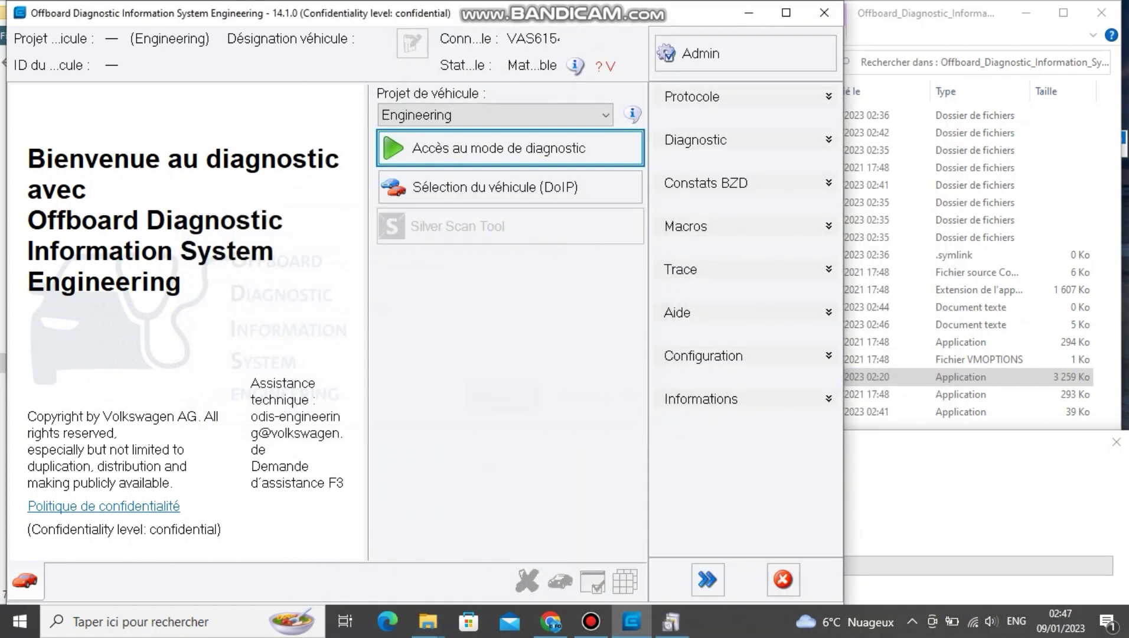
- Check the application's version details among the Informations functions, and close them
click(828, 399)
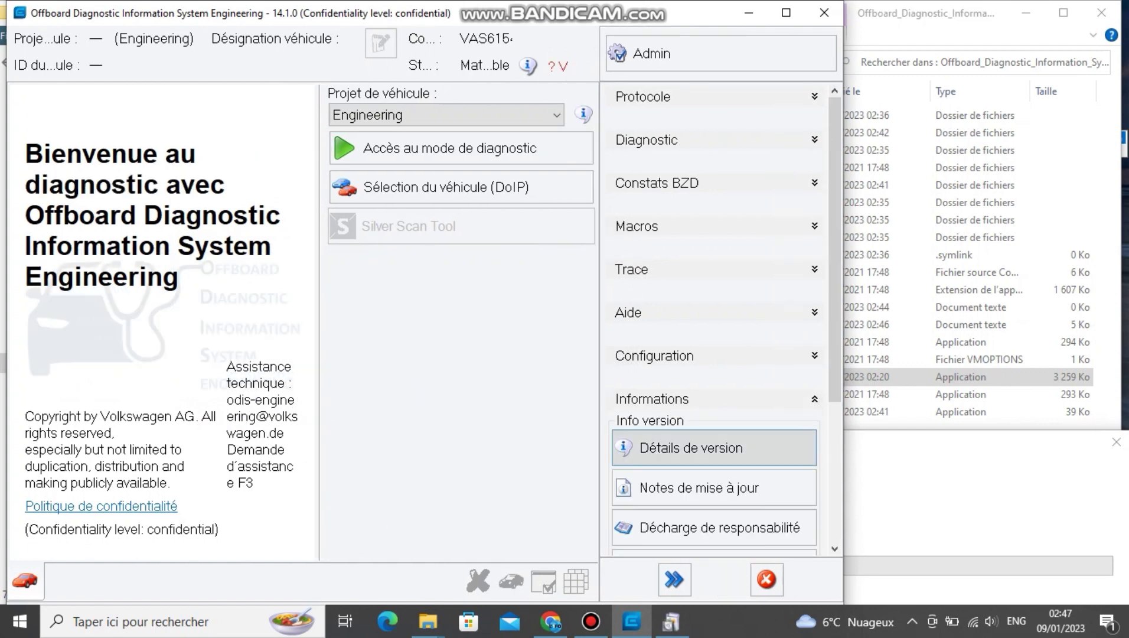
click(691, 448)
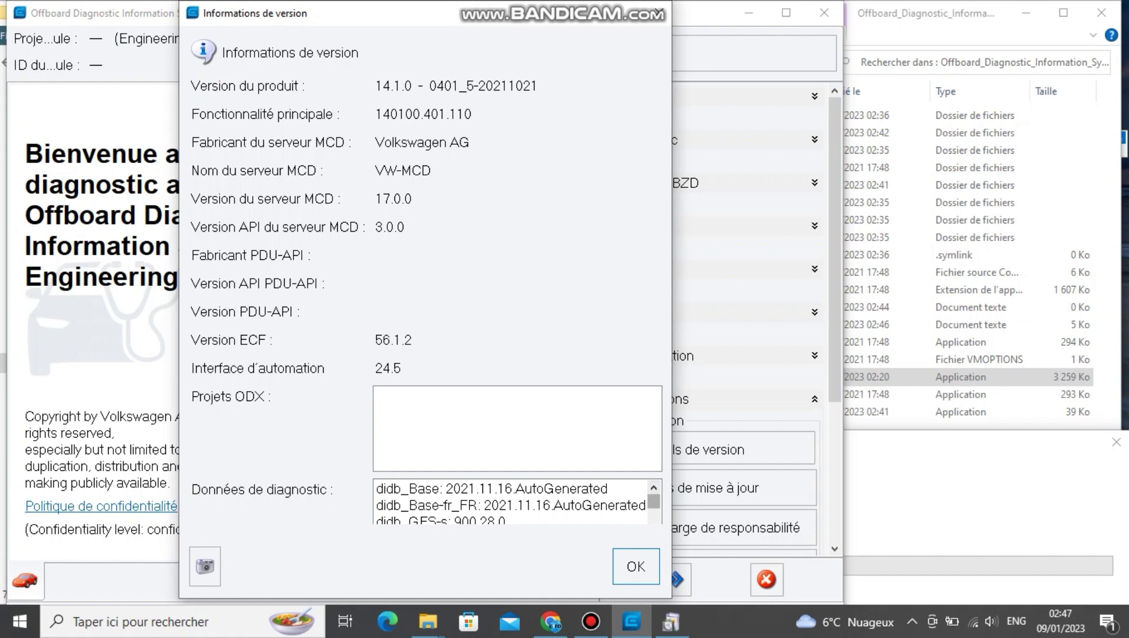
scroll(511, 502, down, 1)
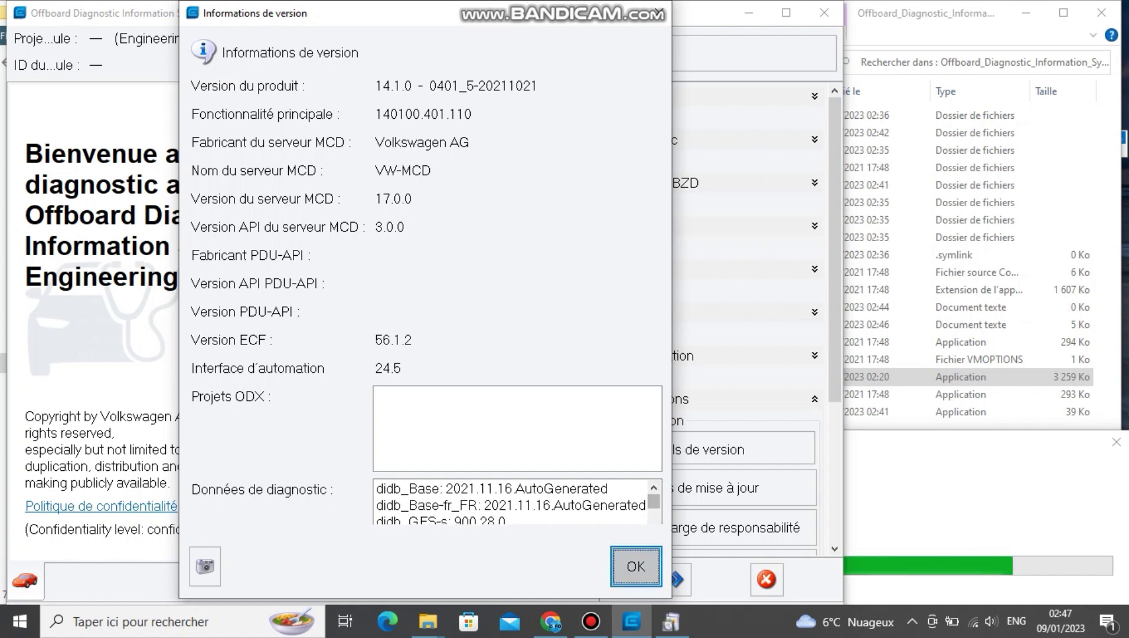
click(635, 566)
scroll(714, 418, down, 5)
scroll(714, 319, down, 2)
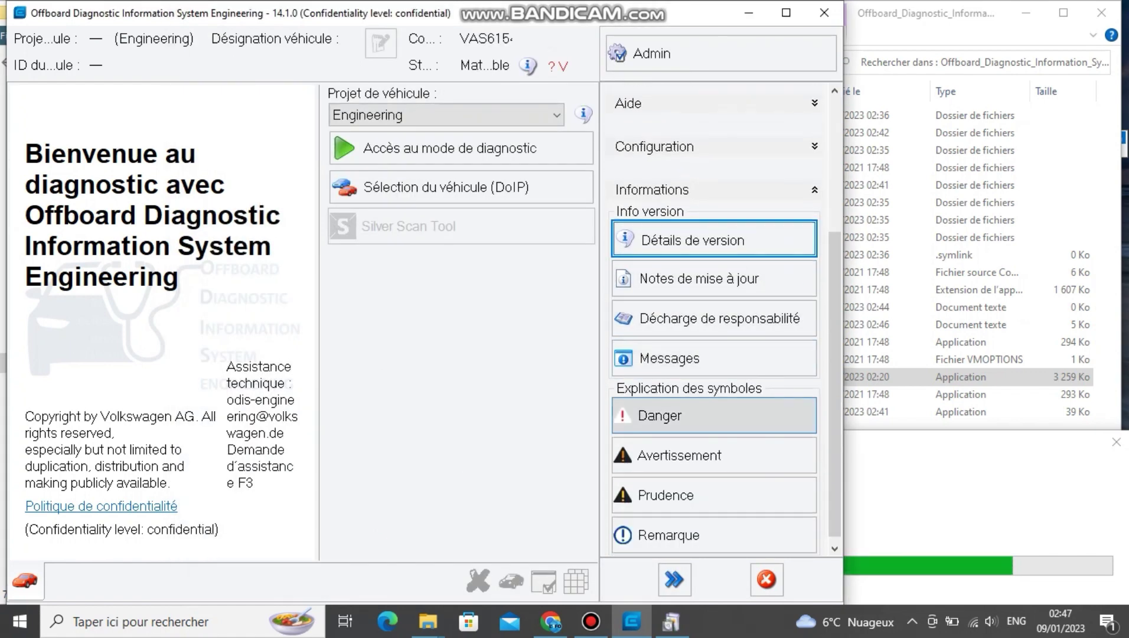
scroll(714, 319, up, 6)
- Allow Projects_OE14.1.0_25.02.22.iso to open despite the security warning, and expand the application's Configuration functions
key(alt+Tab)
key(Return)
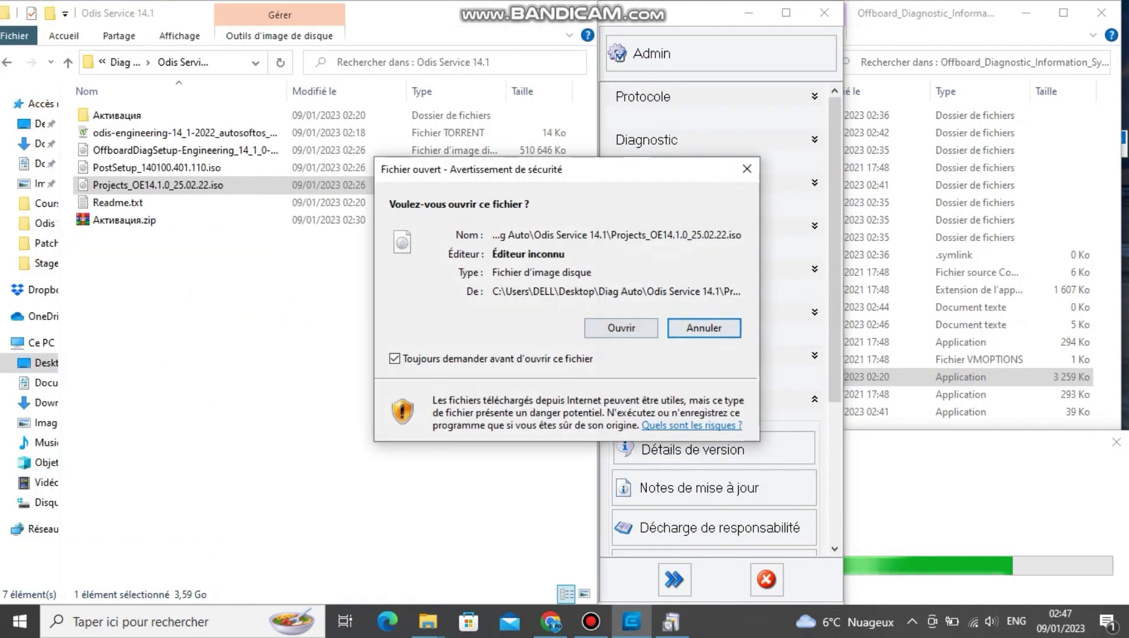
click(621, 328)
click(814, 355)
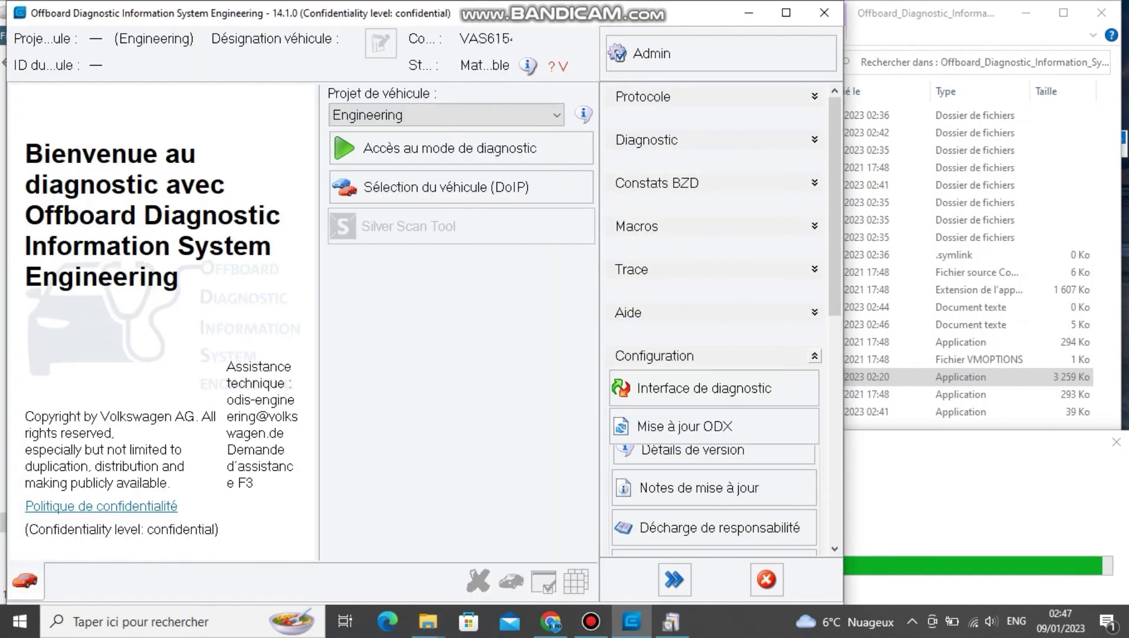
scroll(714, 372, down, 2)
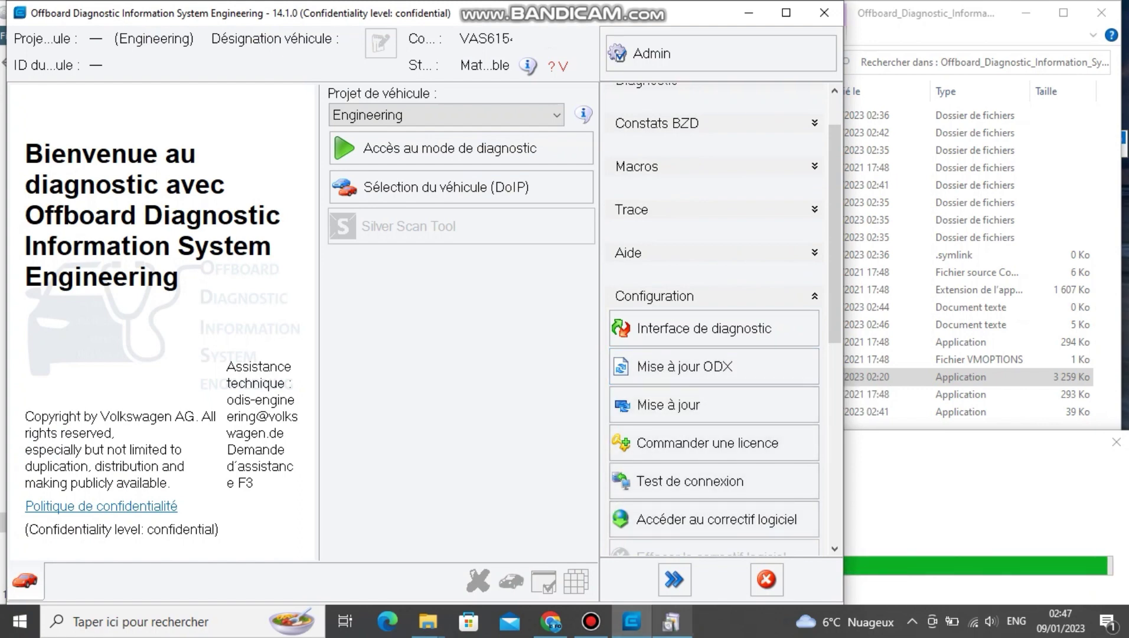
- Select and copy the AUDI, SEAT, SKODA, VOLKSWAGEN NFZ and VOLKSWAGEN PKW folders on the mounted PR_14.1.0 disc
mouse_move(427, 621)
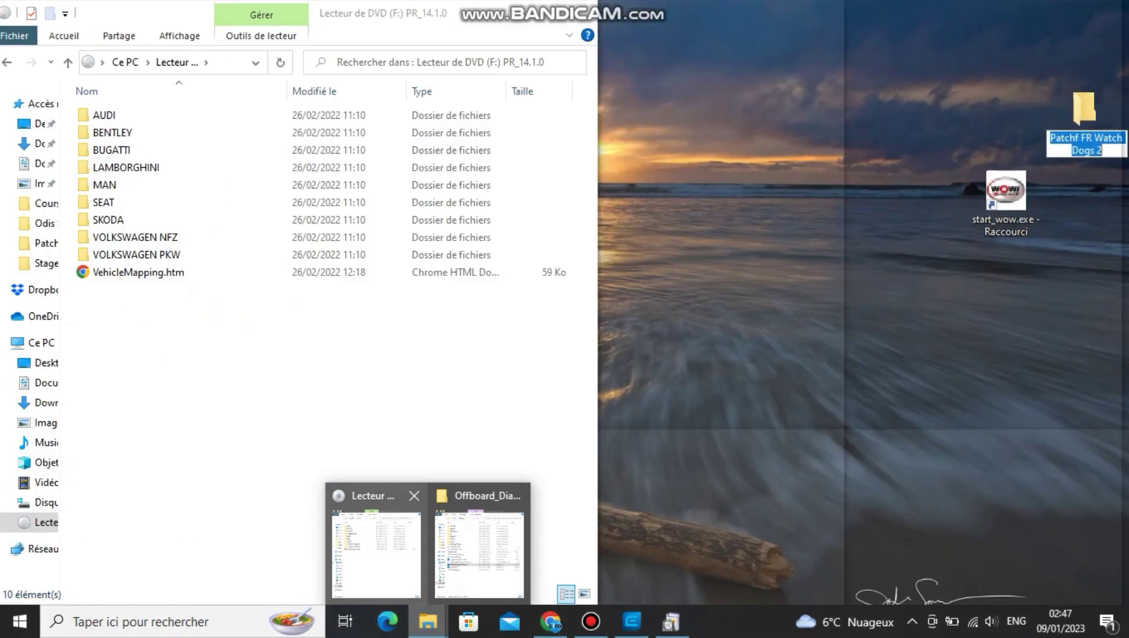
click(377, 550)
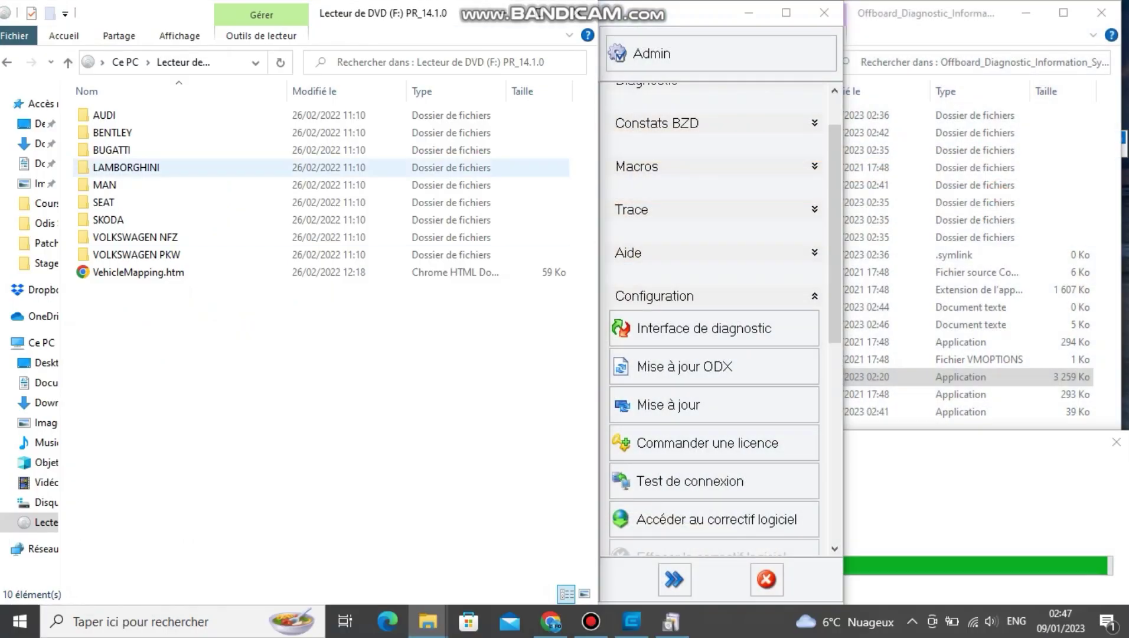
click(104, 115)
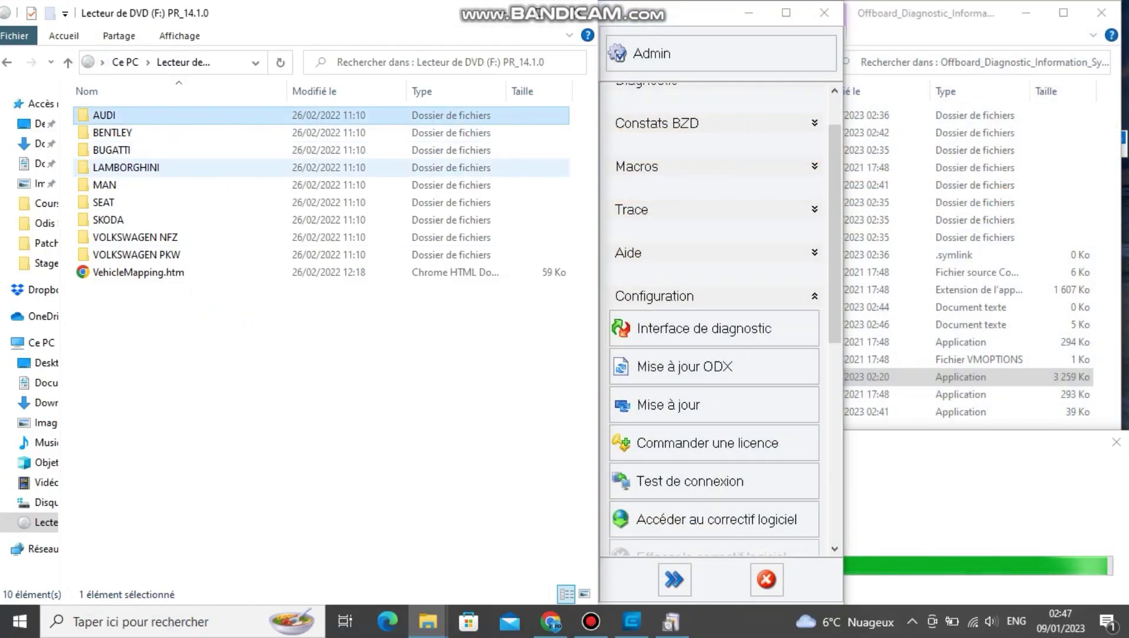
ctrl+click(103, 202)
ctrl+click(108, 219)
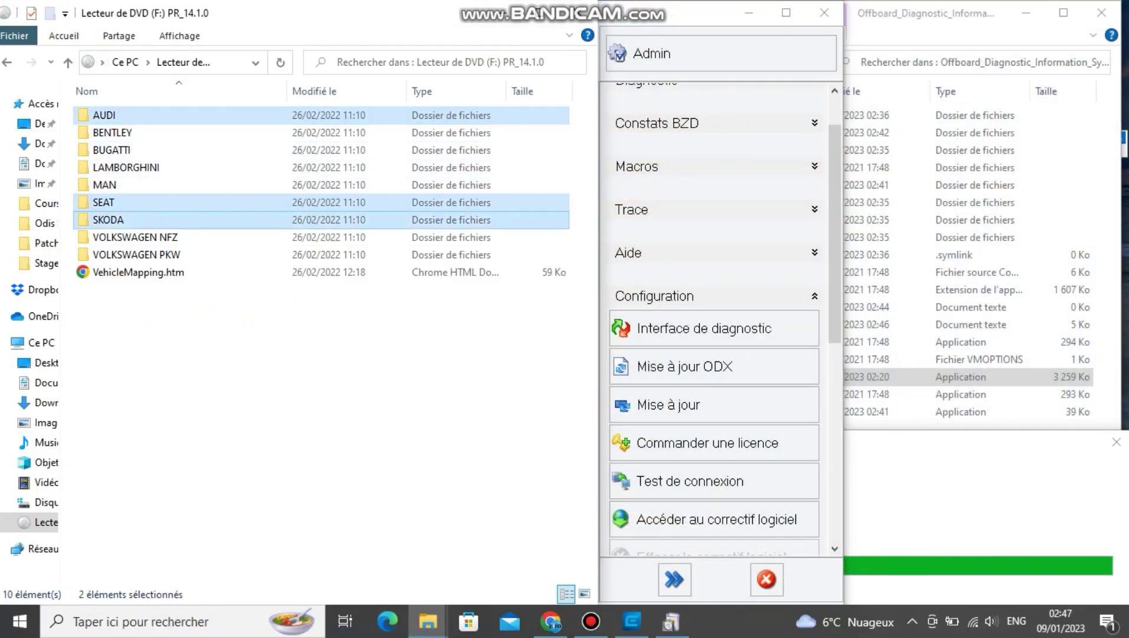
ctrl+click(136, 255)
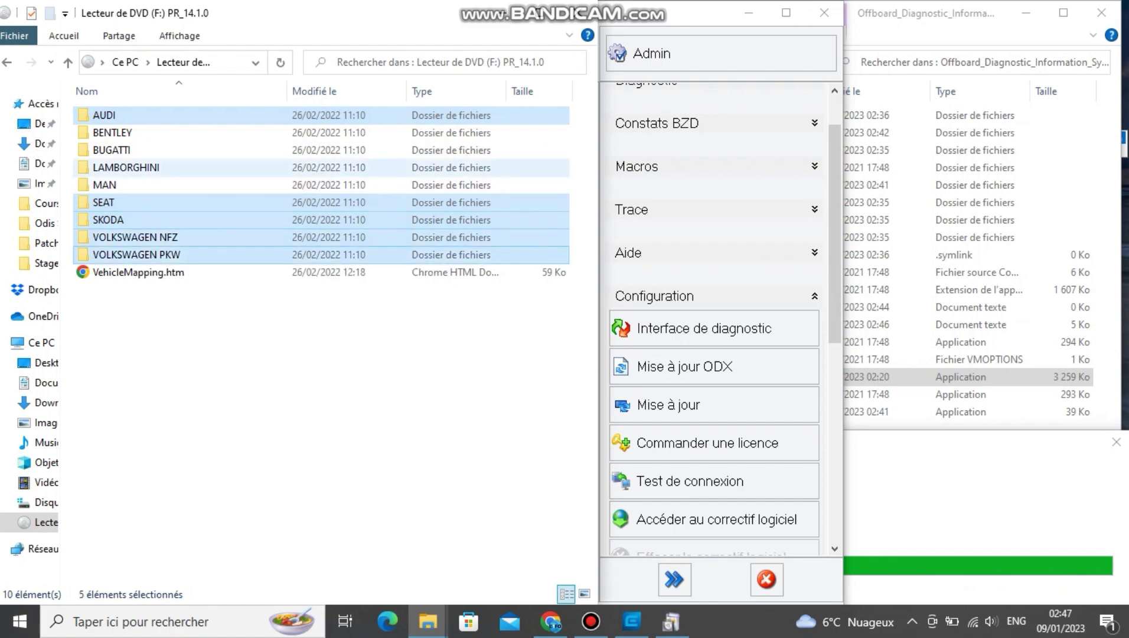
ctrl+click(104, 116)
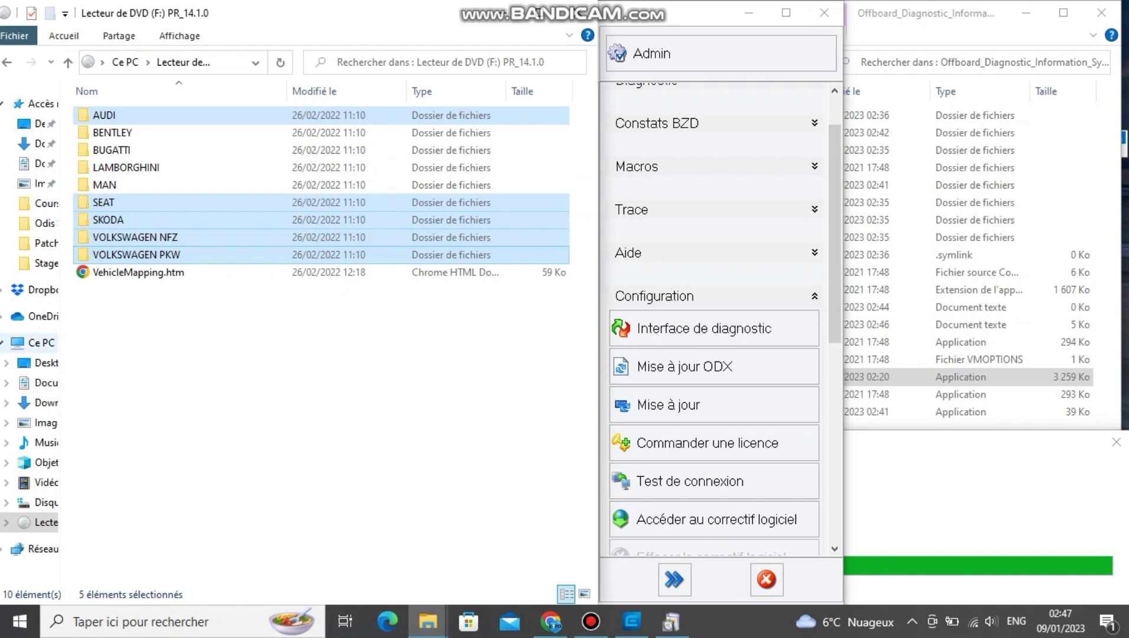
- Look for the application's project folder in Program Files and Program Files (x86) on drive C:
click(40, 342)
double_click(176, 340)
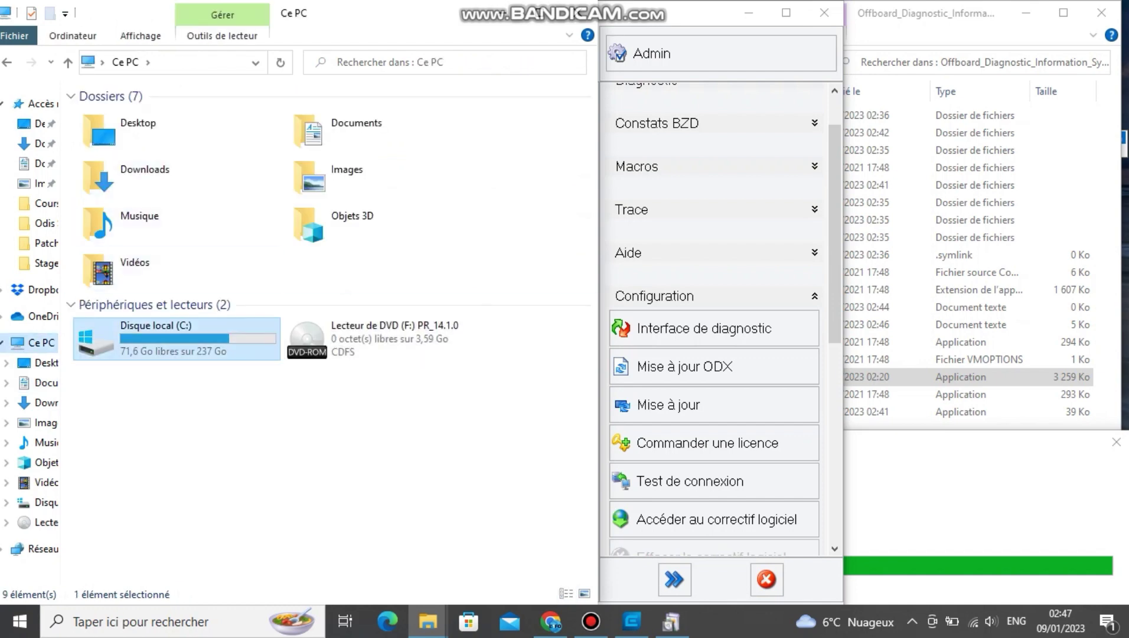
double_click(123, 237)
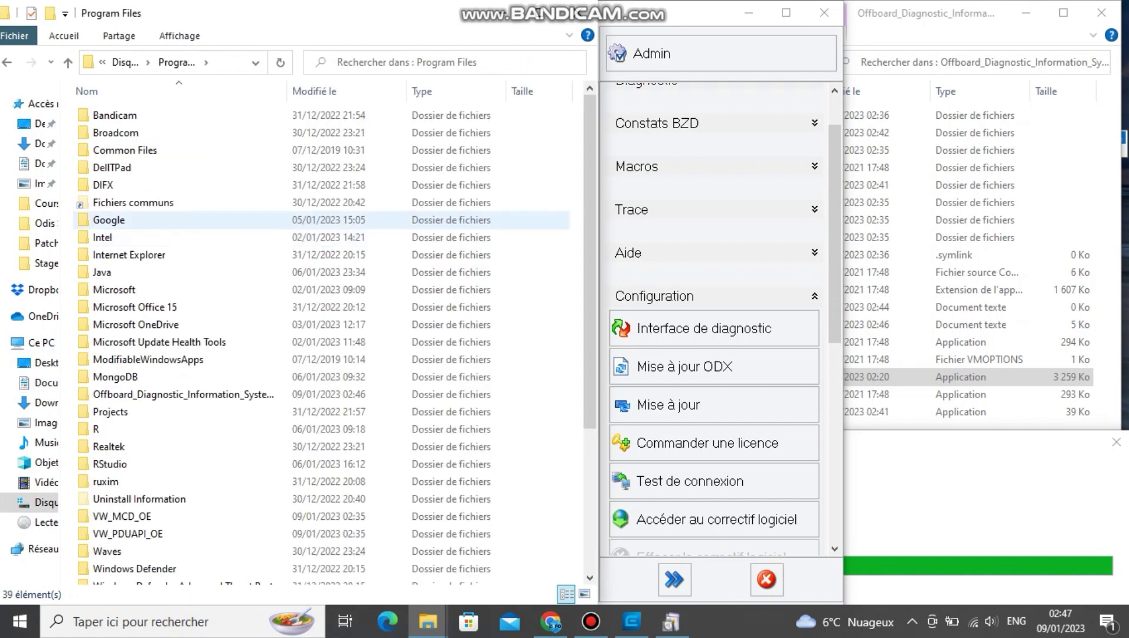
double_click(177, 394)
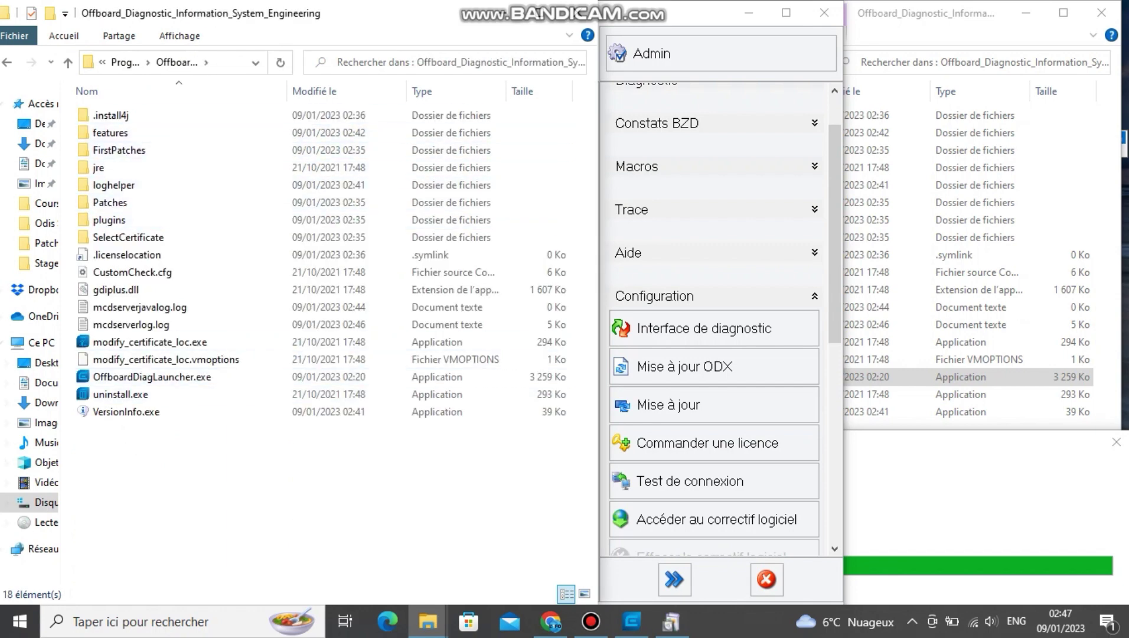
click(7, 62)
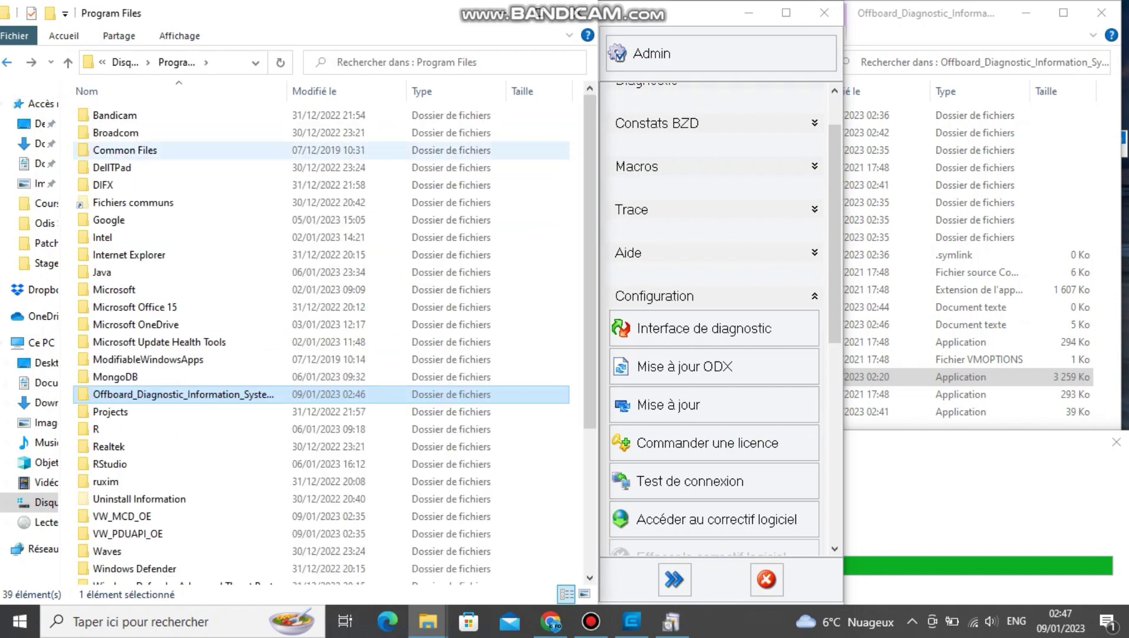
click(7, 63)
double_click(177, 254)
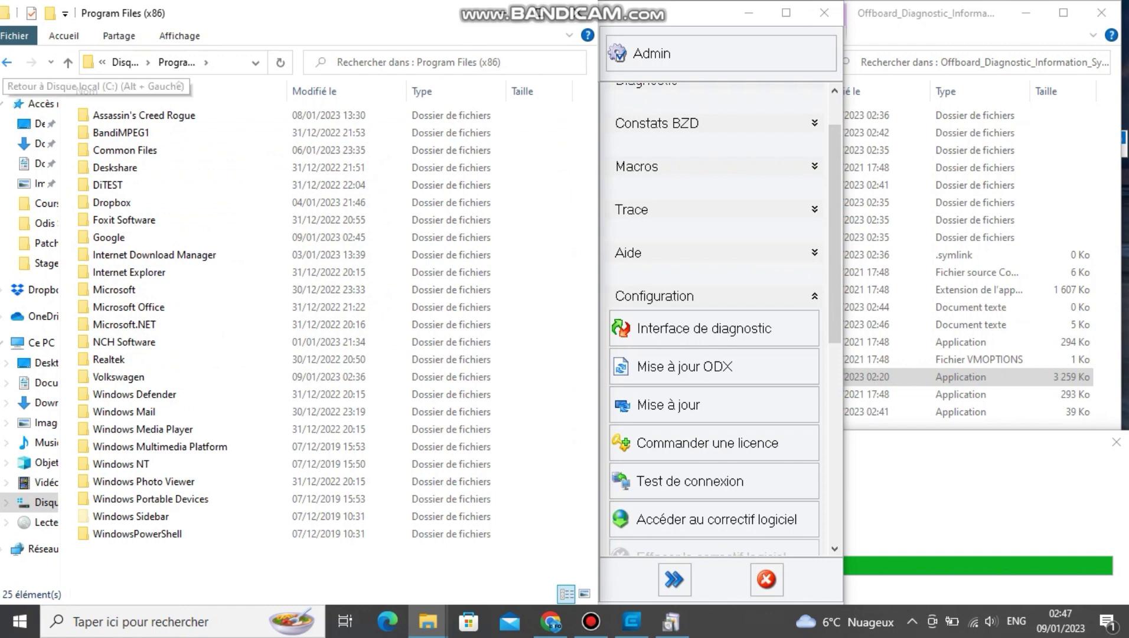
click(7, 63)
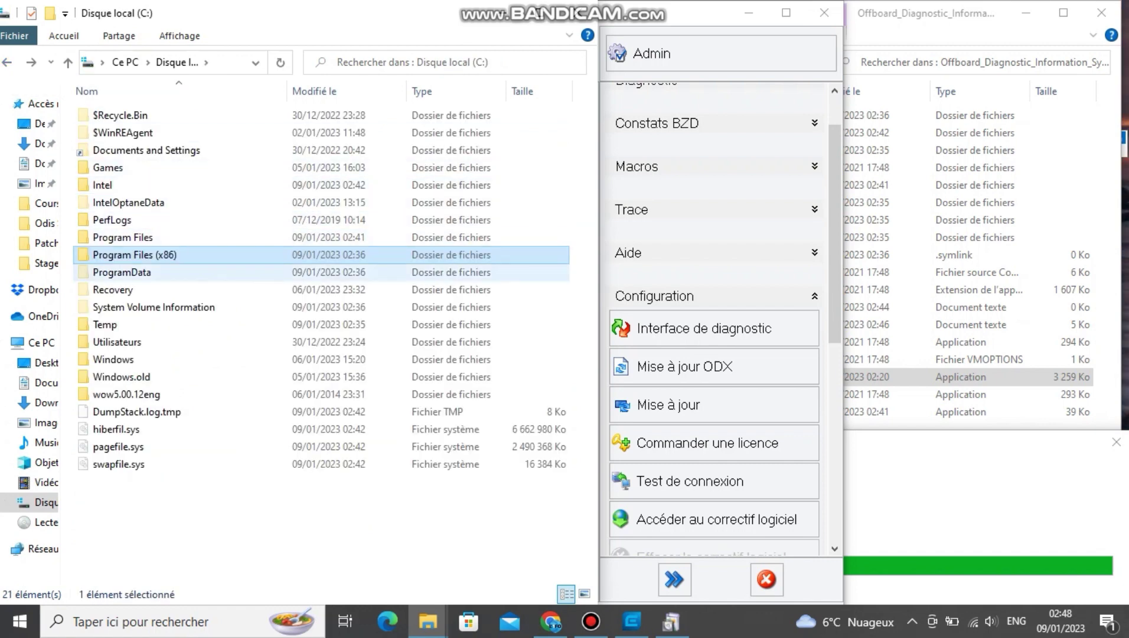
- Go to ProgramData > Offboard_Diagnostic_Information_System_Engineering > MCD-PROJECTS-Engineering and open its VWMCD folder
double_click(124, 272)
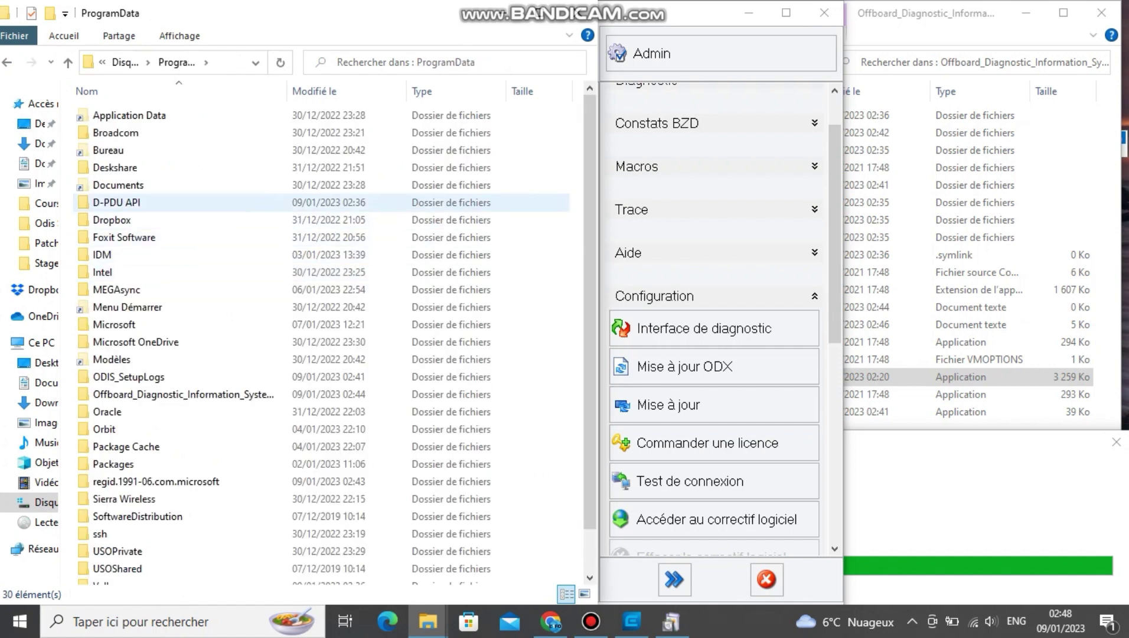
double_click(148, 393)
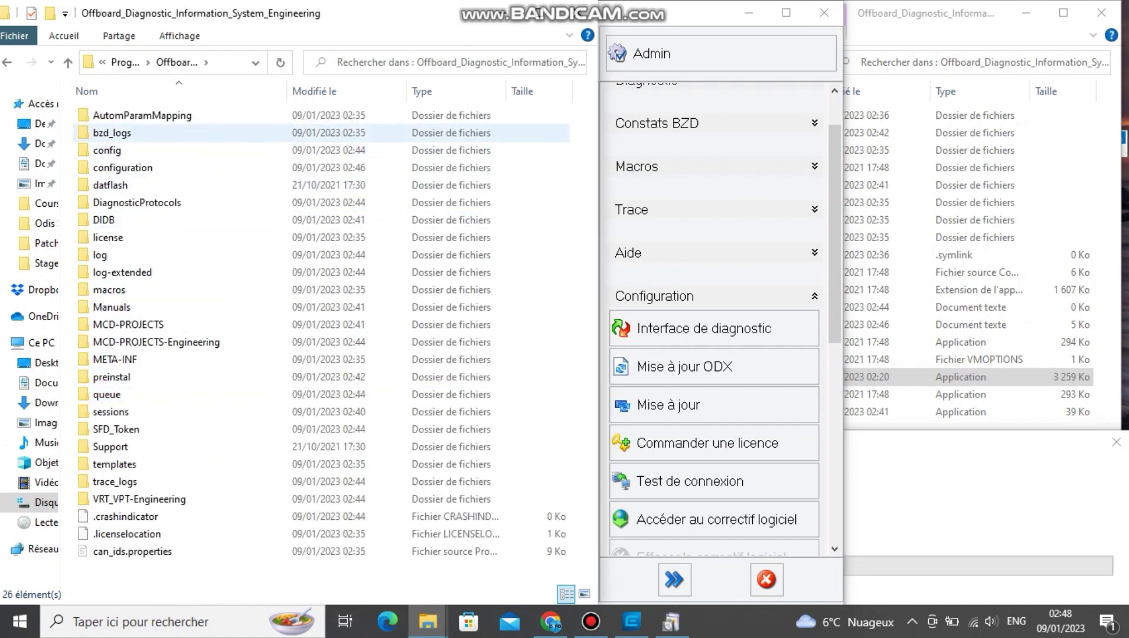
double_click(183, 342)
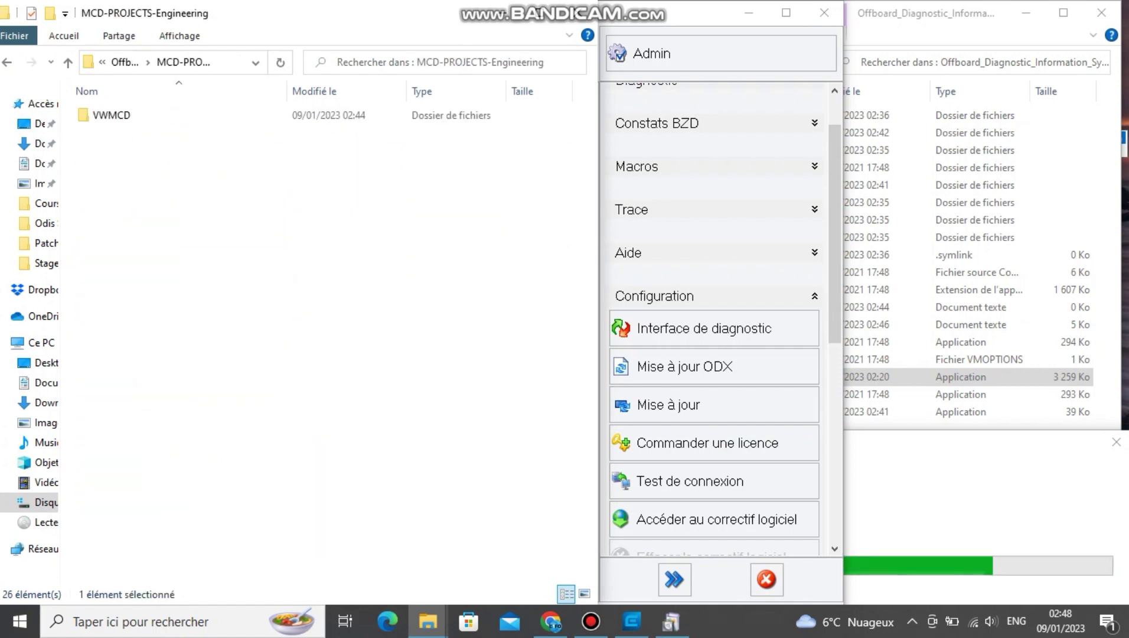
double_click(111, 115)
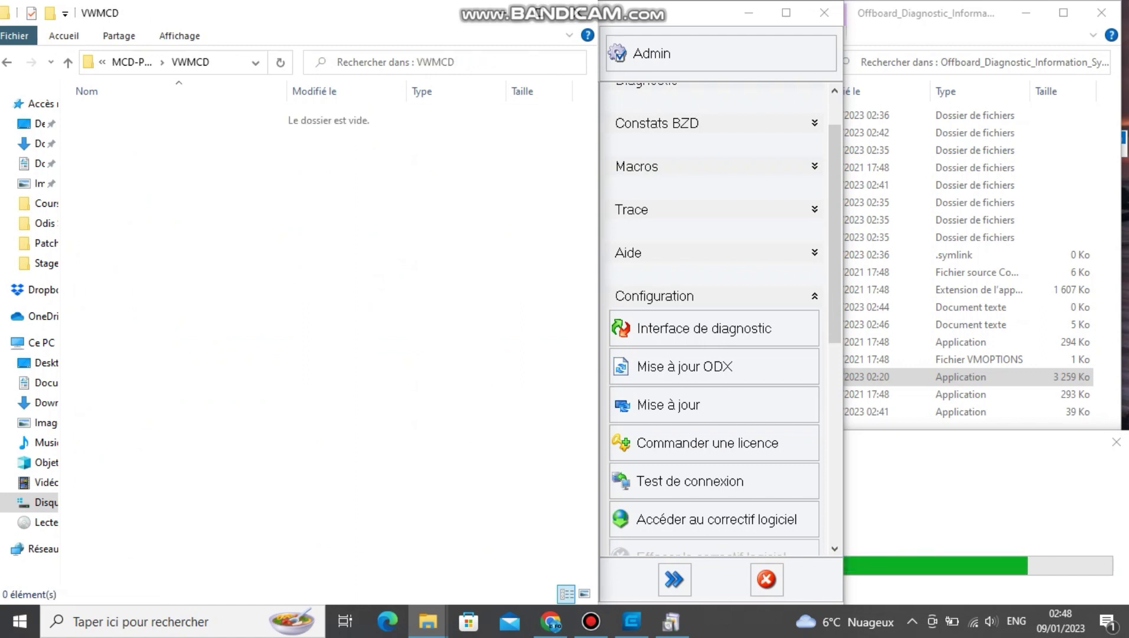
- Examine the VWMCD folder inside MCD-PROJECTS for comparison, and return to the application's data folder
key(alt+Left)
key(alt+Left)
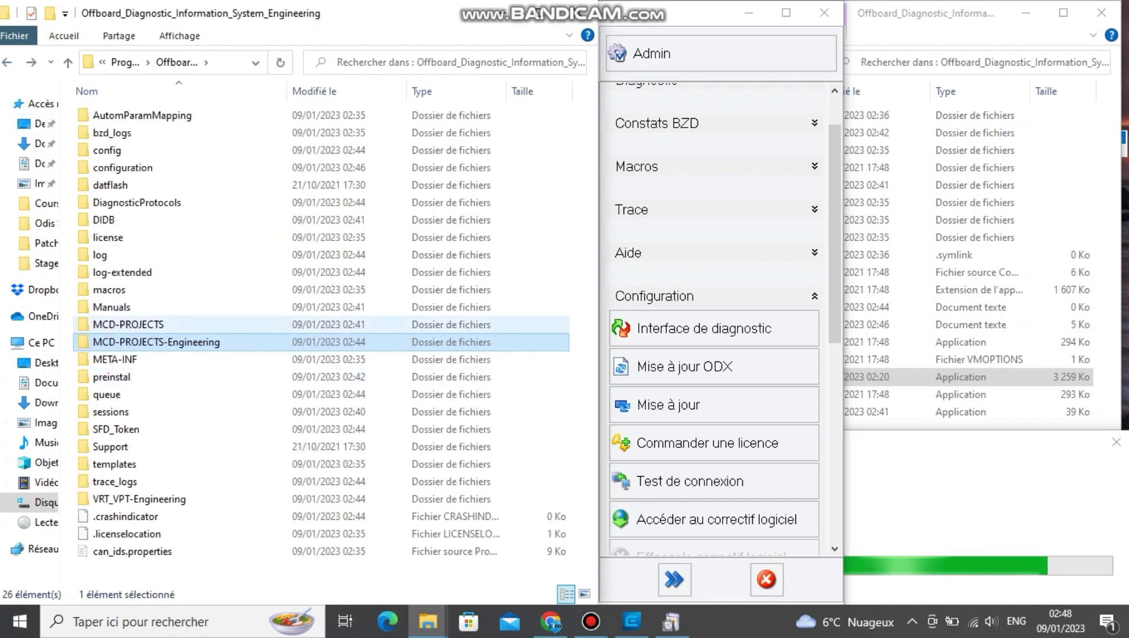
key(alt+Right)
double_click(111, 114)
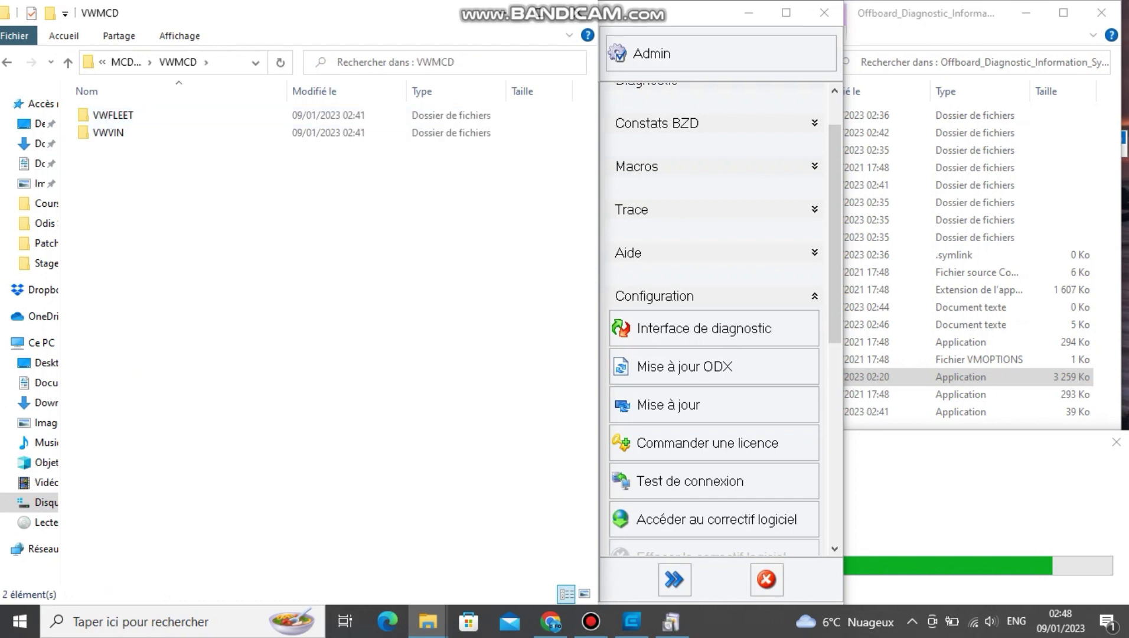
key(alt+Left)
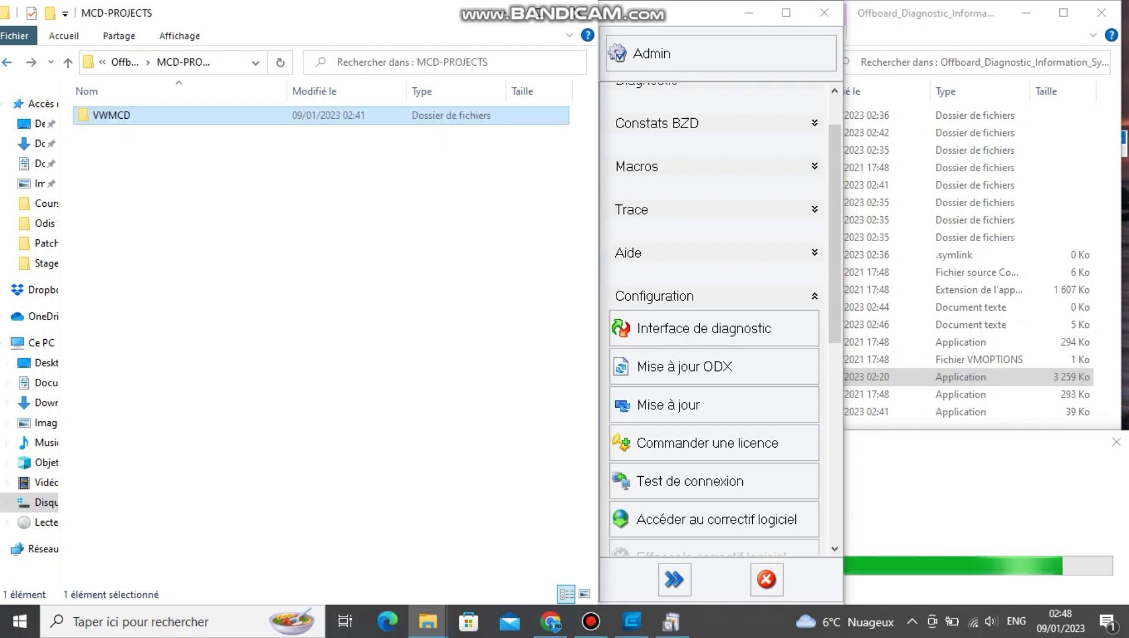
key(alt+Left)
- Paste the copied brand folders into MCD-PROJECTS-Engineering and move the copy progress window aside
click(171, 342)
double_click(172, 342)
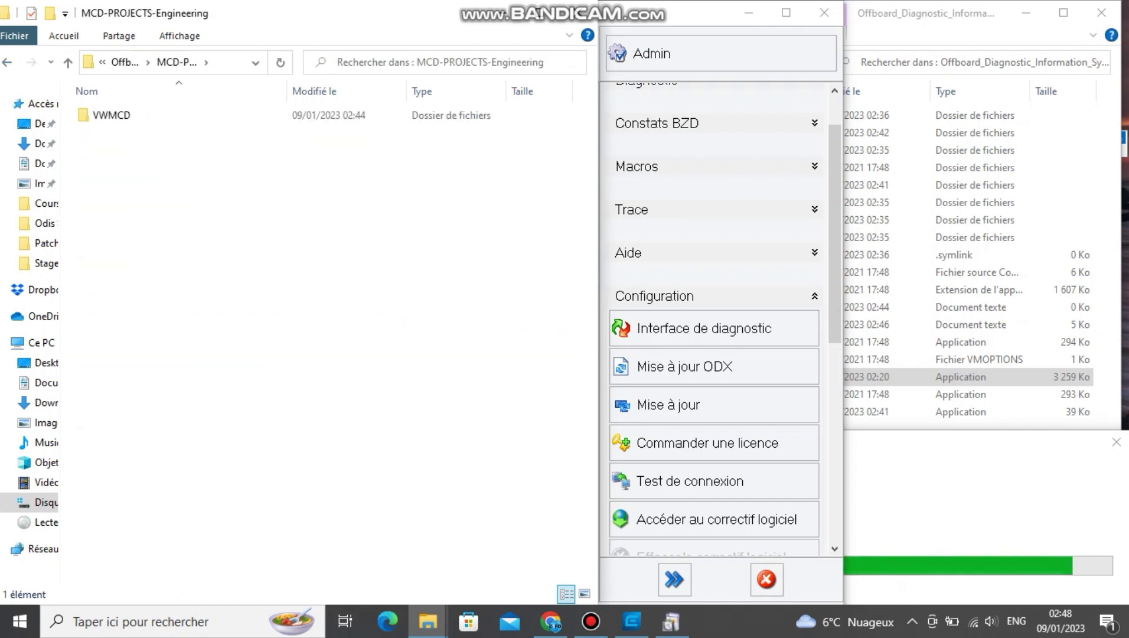
double_click(111, 115)
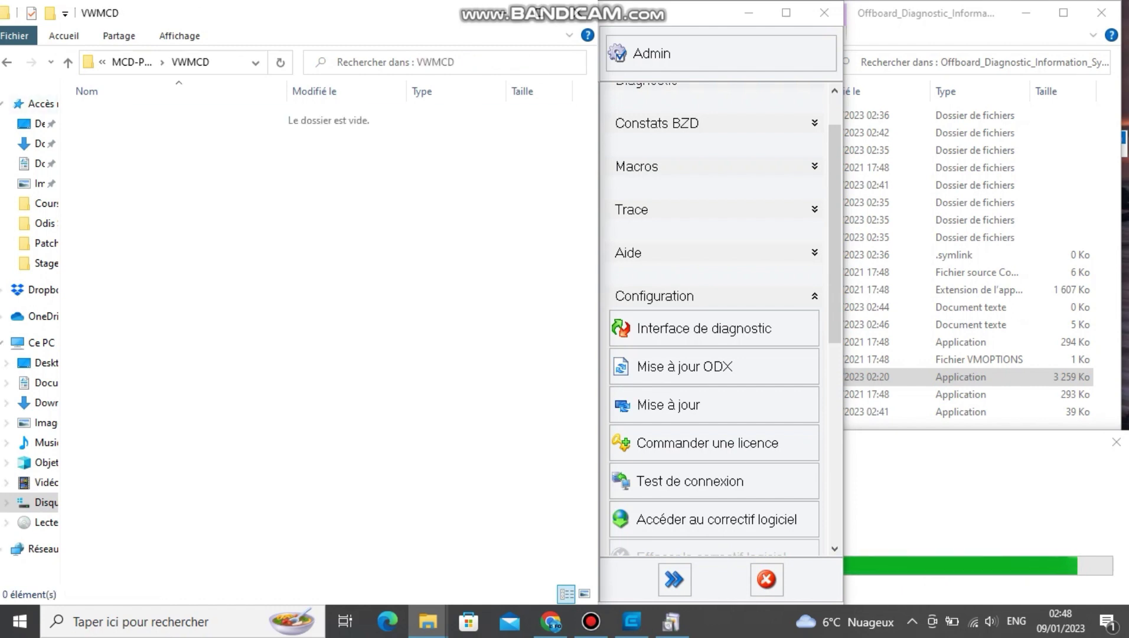
key(alt+Left)
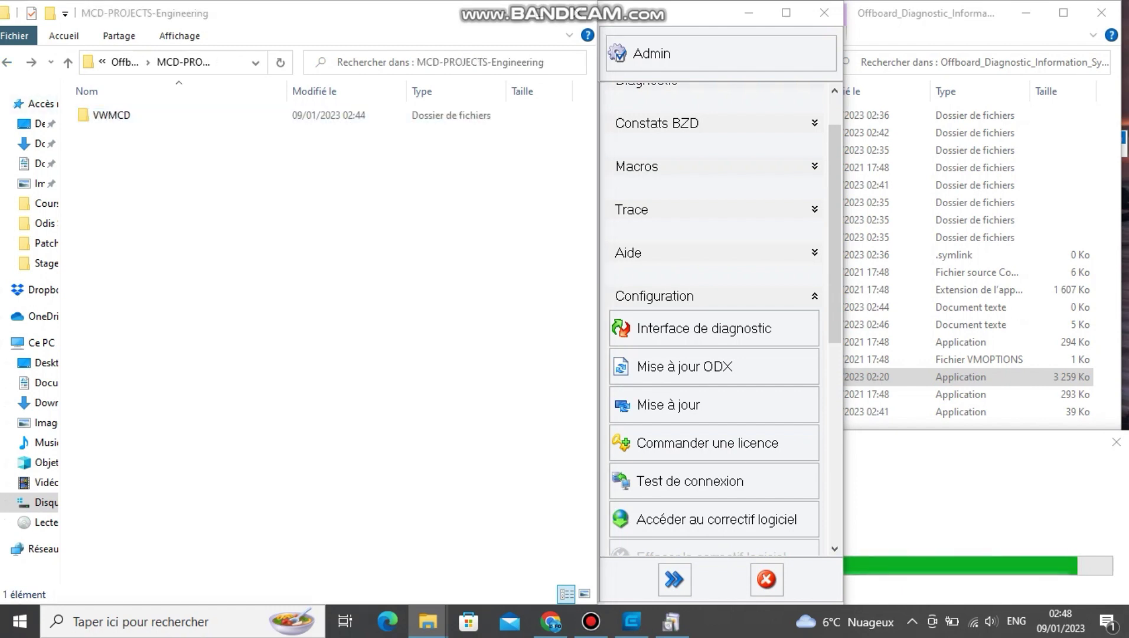
key(ctrl+v)
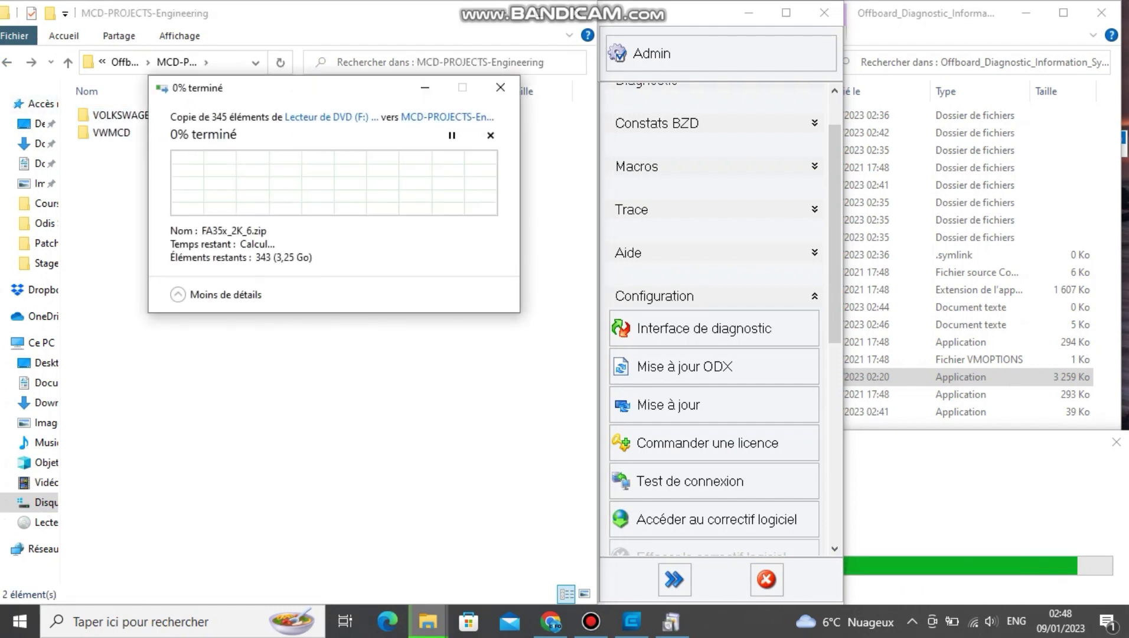
drag(293, 89, 328, 252)
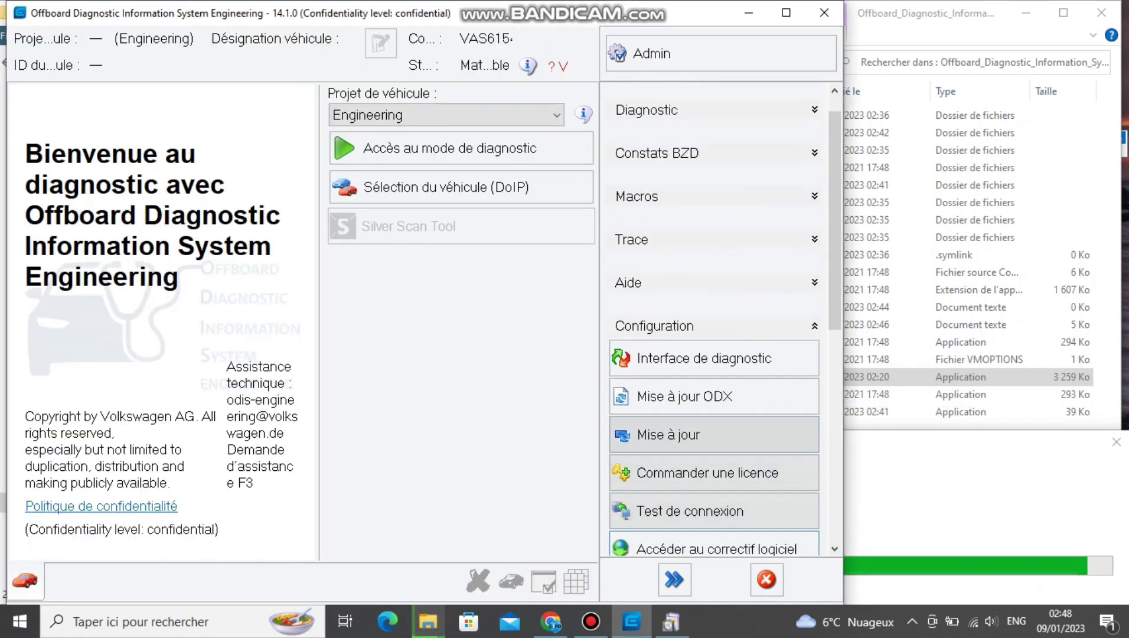
- Switch to Offboard Diagnostic Information System Engineering, open the Données de diagnostic settings in the Admin area, and maximize the window
click(720, 53)
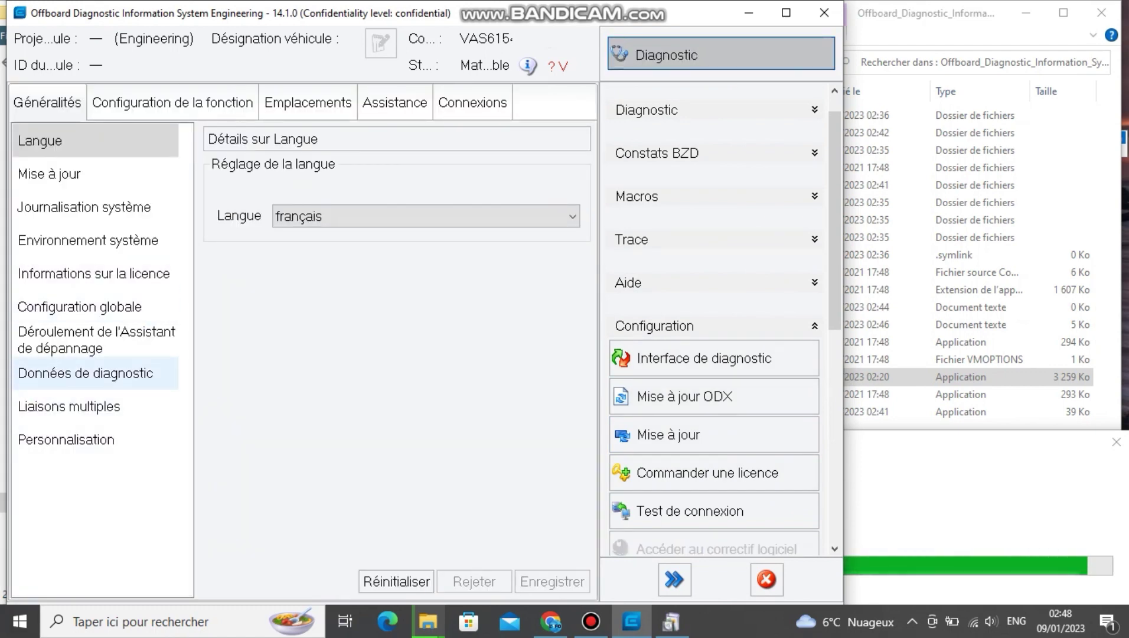
click(95, 373)
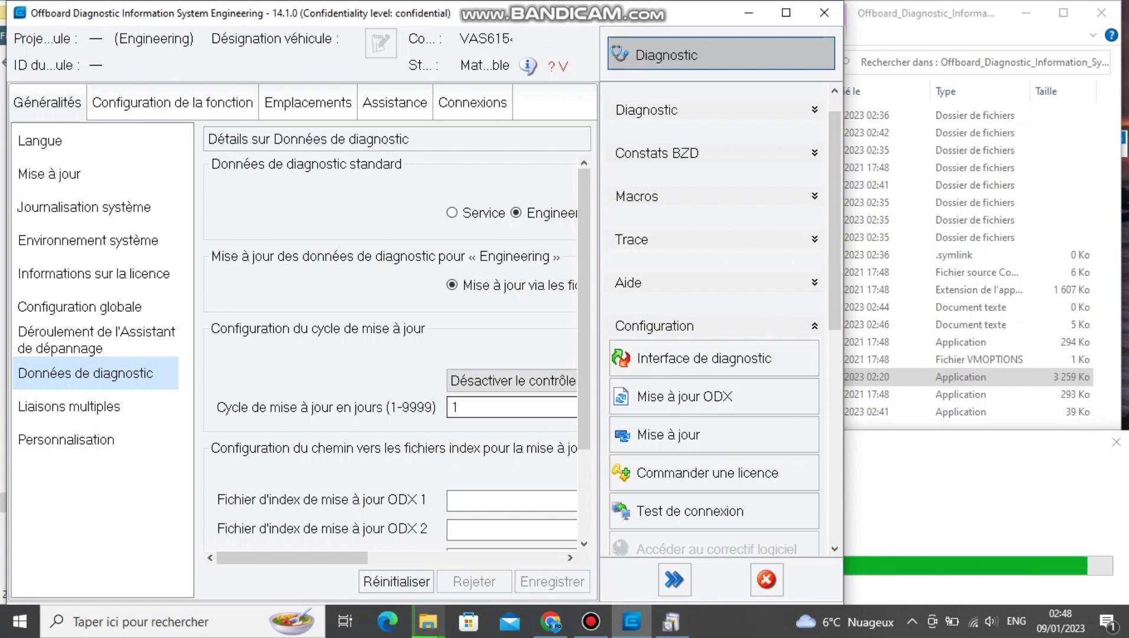
click(786, 13)
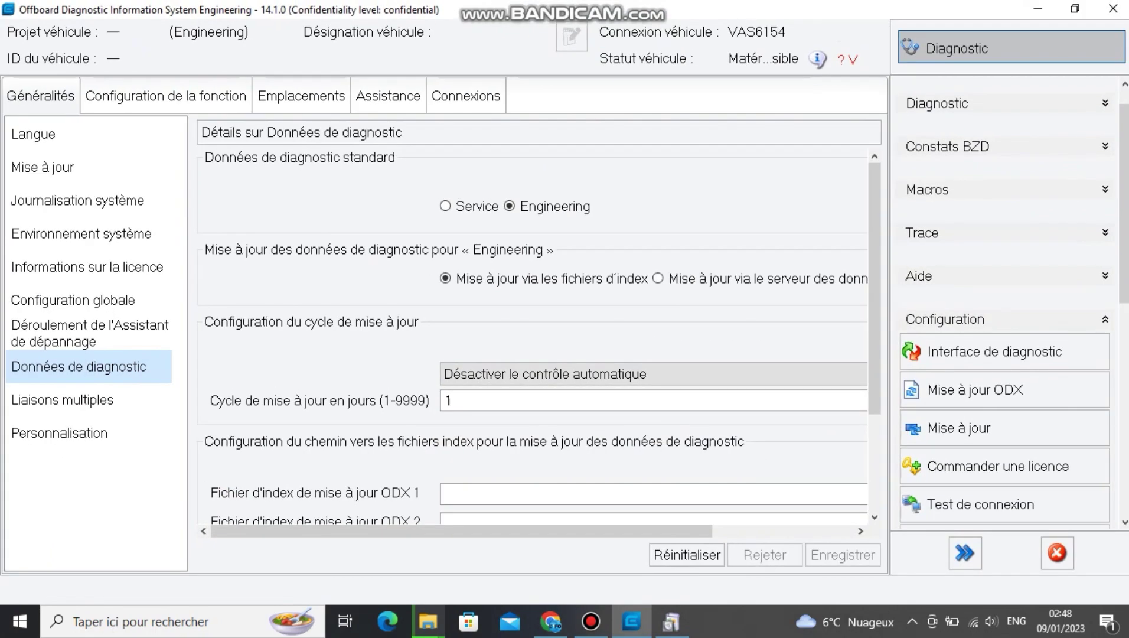
- Start selecting ODX update index file 1 and browse to the local disk C:
scroll(531, 337, down, 3)
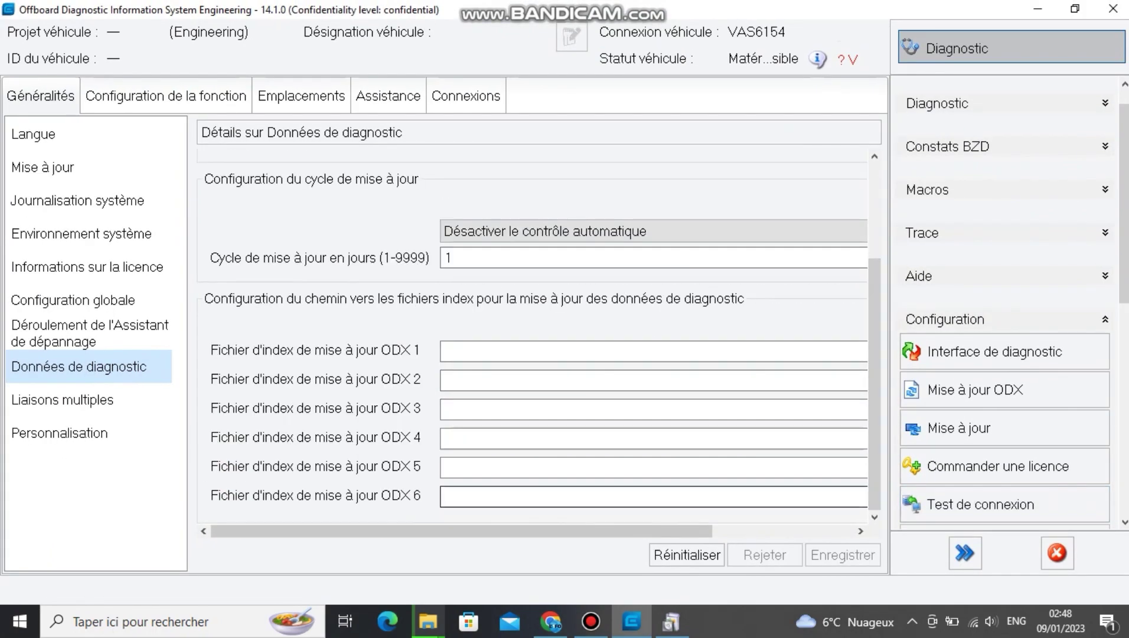
drag(461, 531, 603, 530)
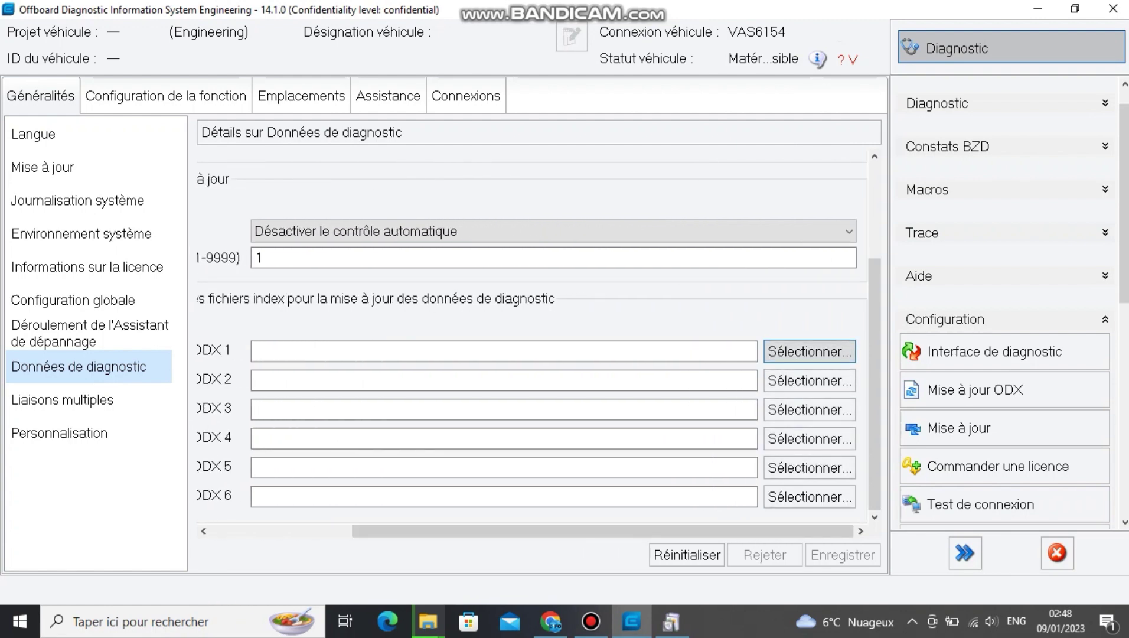
click(809, 352)
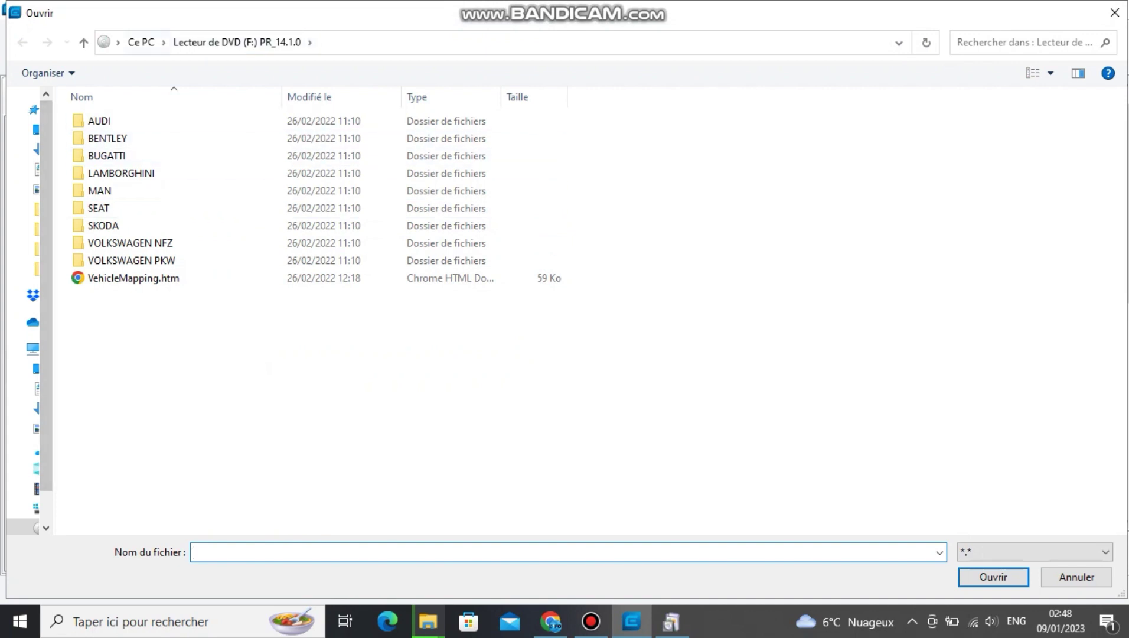
click(140, 42)
double_click(142, 260)
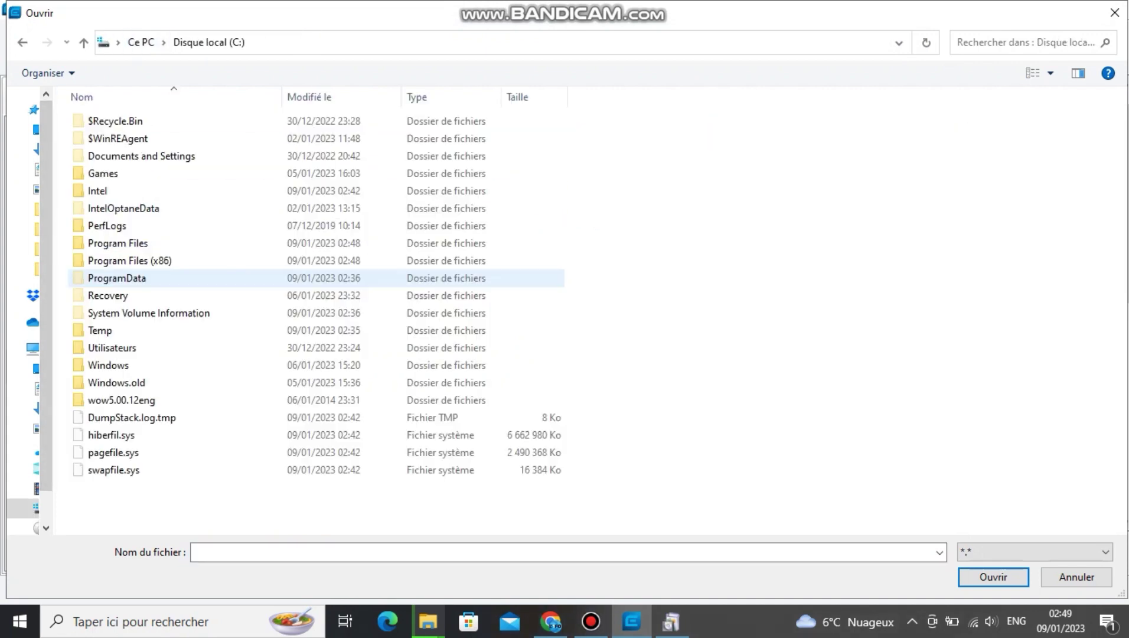
double_click(130, 260)
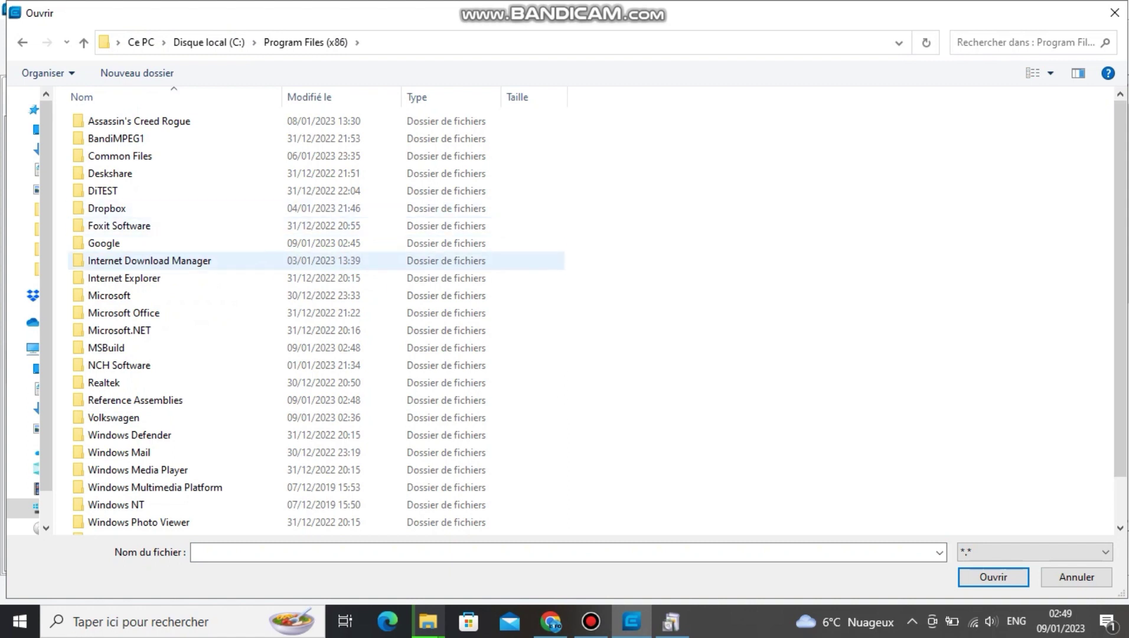
scroll(135, 422, down, 1)
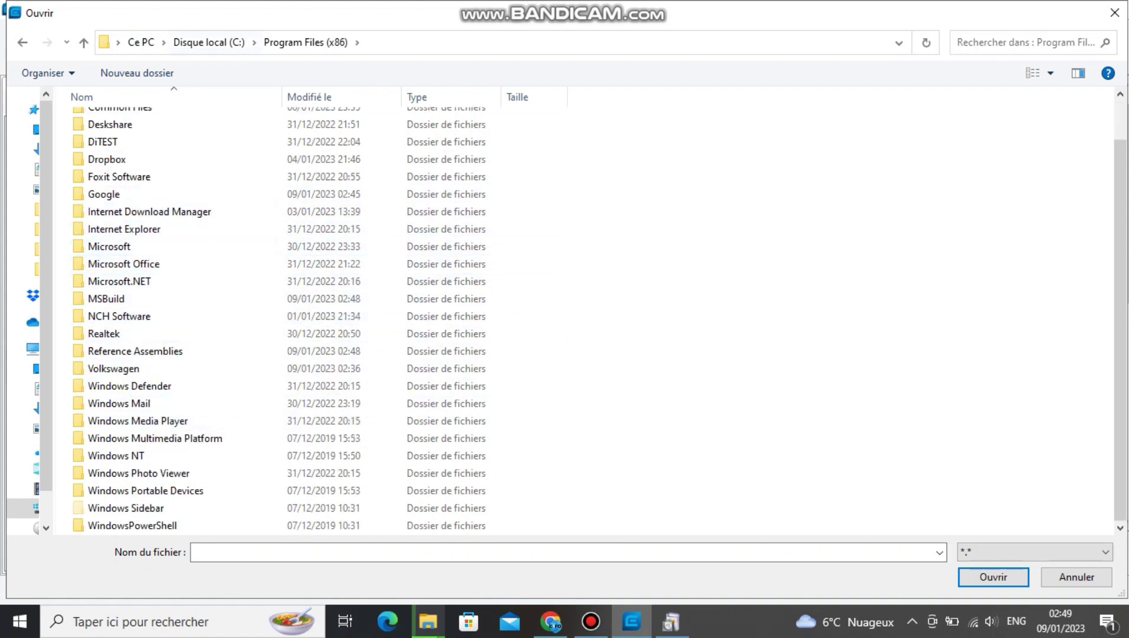
click(208, 42)
click(117, 243)
double_click(117, 243)
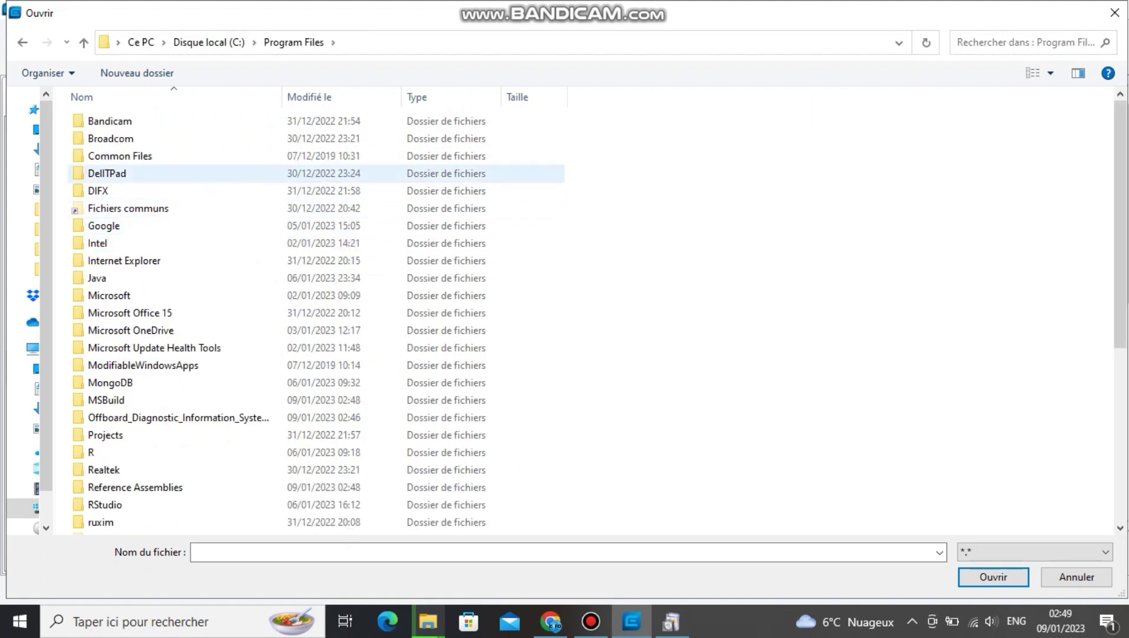
double_click(172, 417)
click(171, 417)
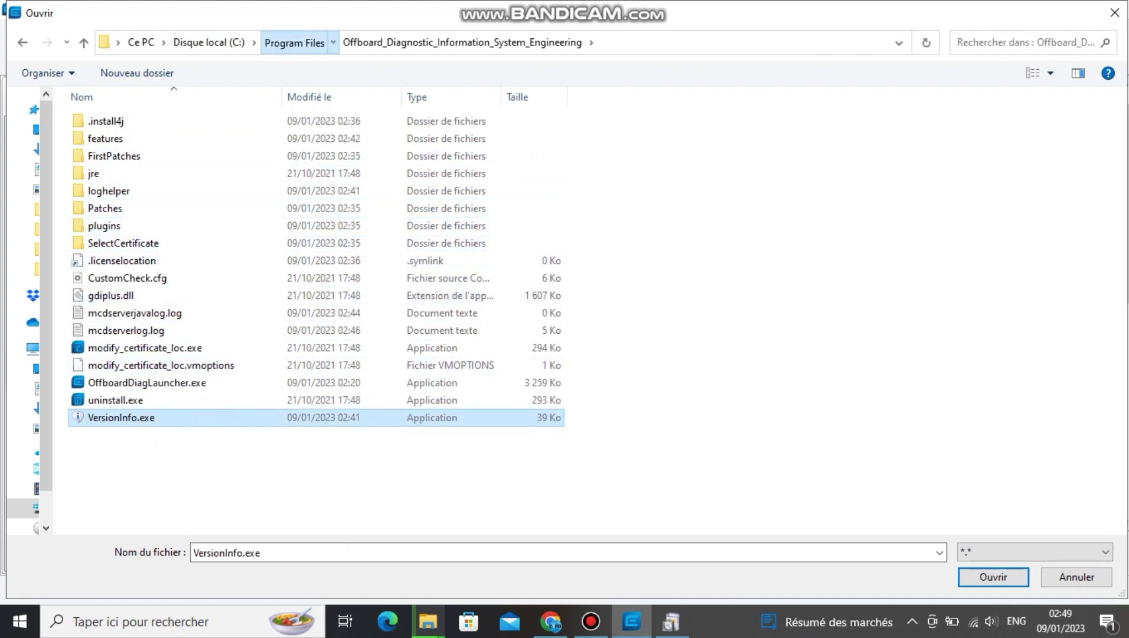
click(294, 42)
click(209, 42)
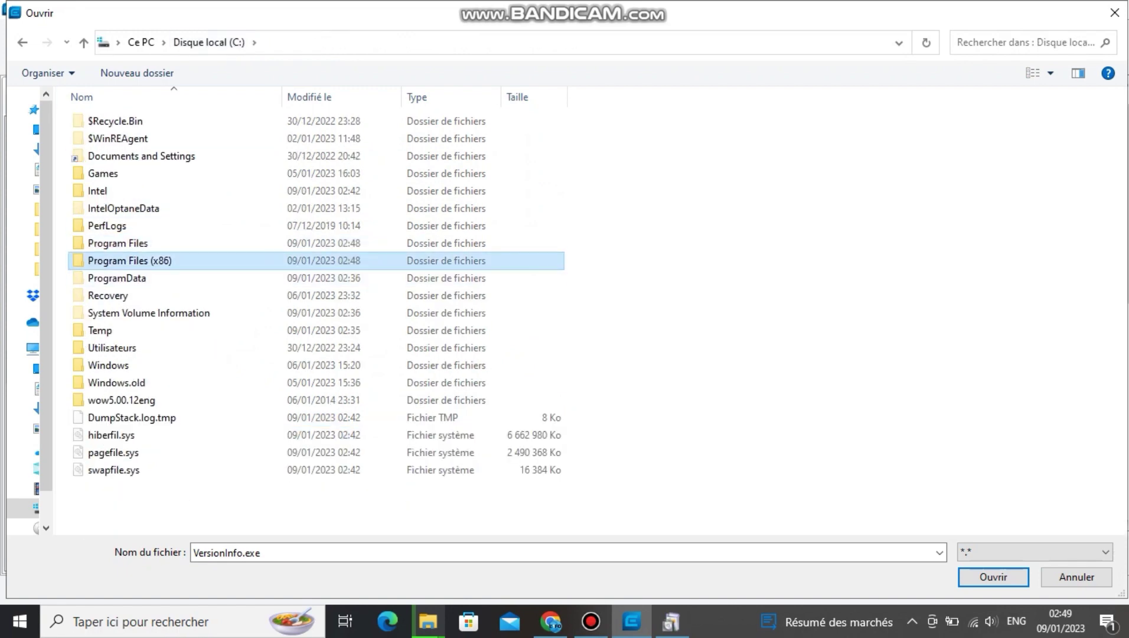
double_click(118, 261)
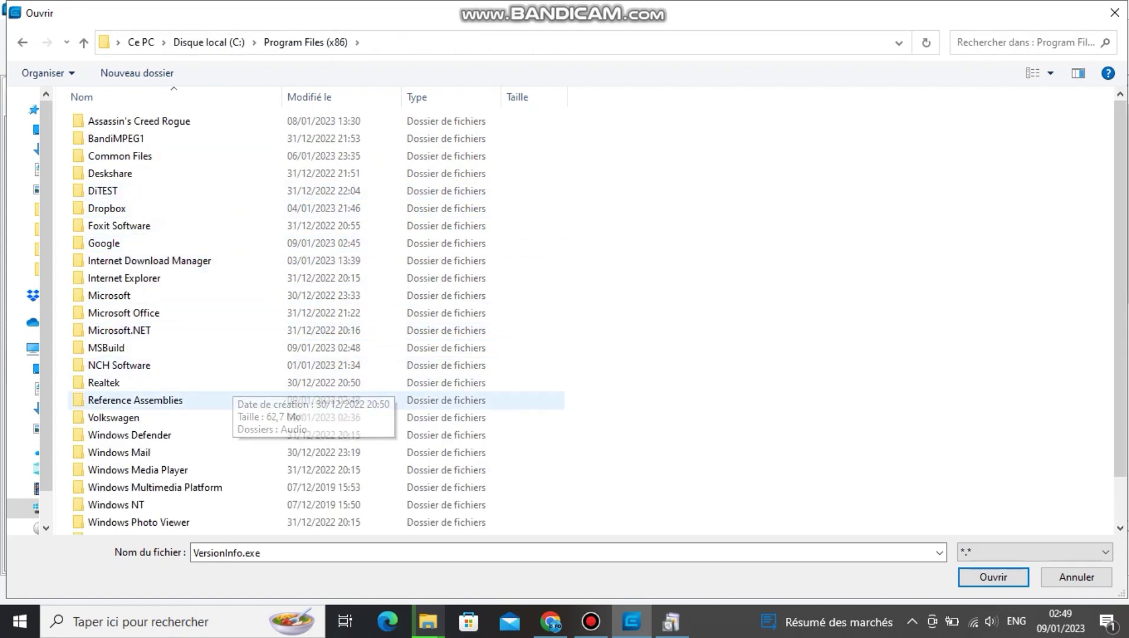
click(208, 41)
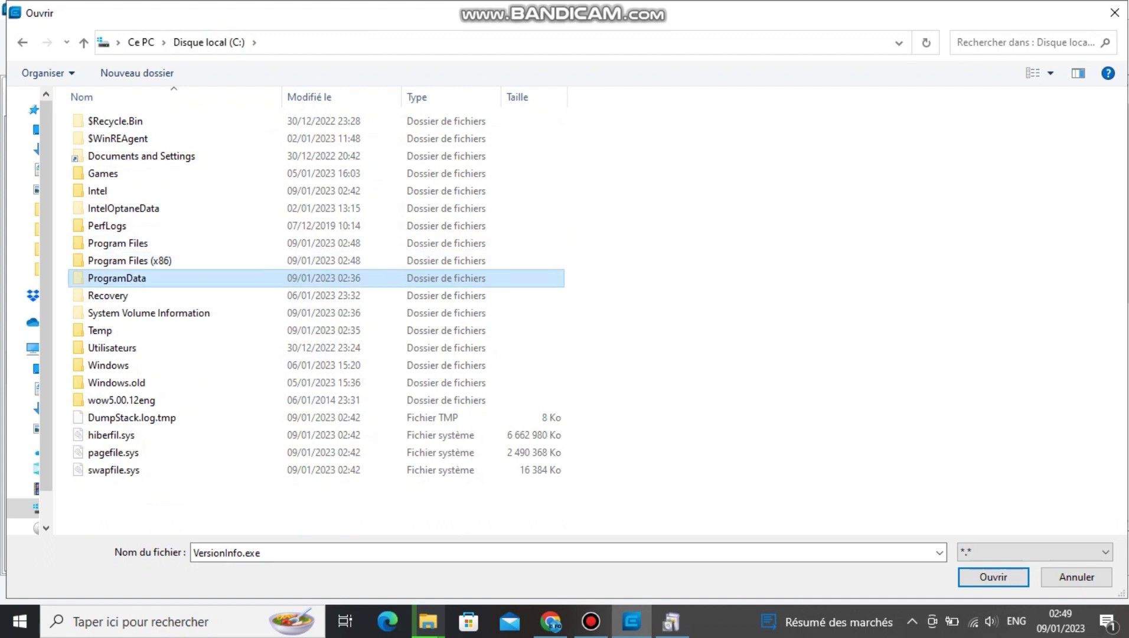
- Set ODX update index file 1 to ODXUpdate.xml from ProgramData > Offboard_Diagnostic_Information_System_Engineering > MCD-PROJECTS-Engineering > VOLKSWAGEN PKW
double_click(116, 277)
double_click(177, 400)
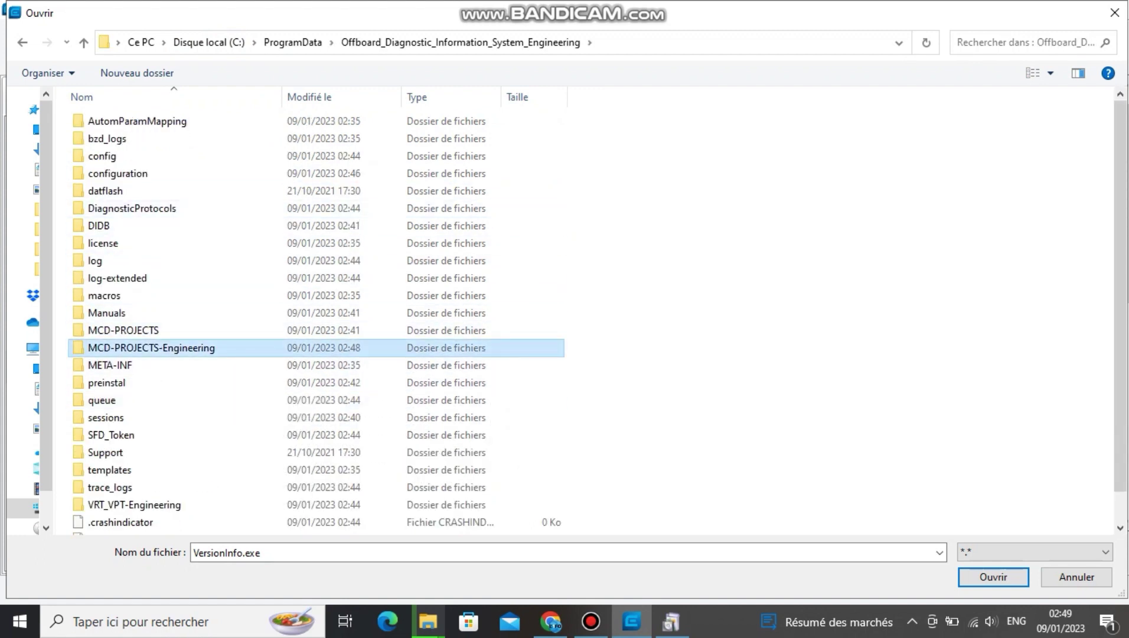
double_click(151, 347)
double_click(118, 120)
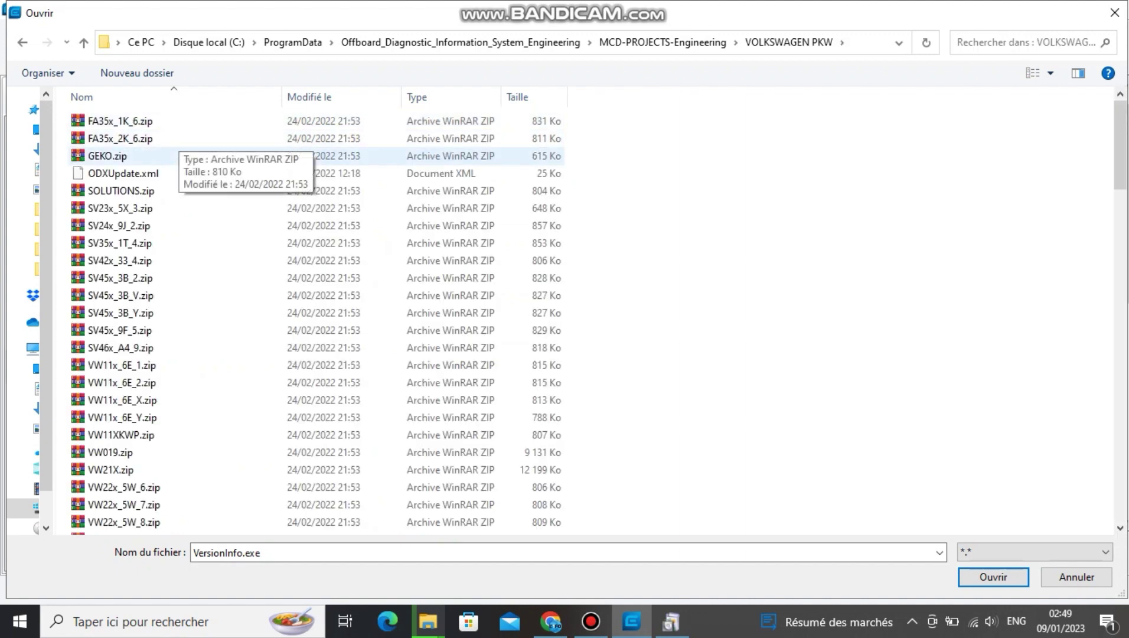
click(177, 173)
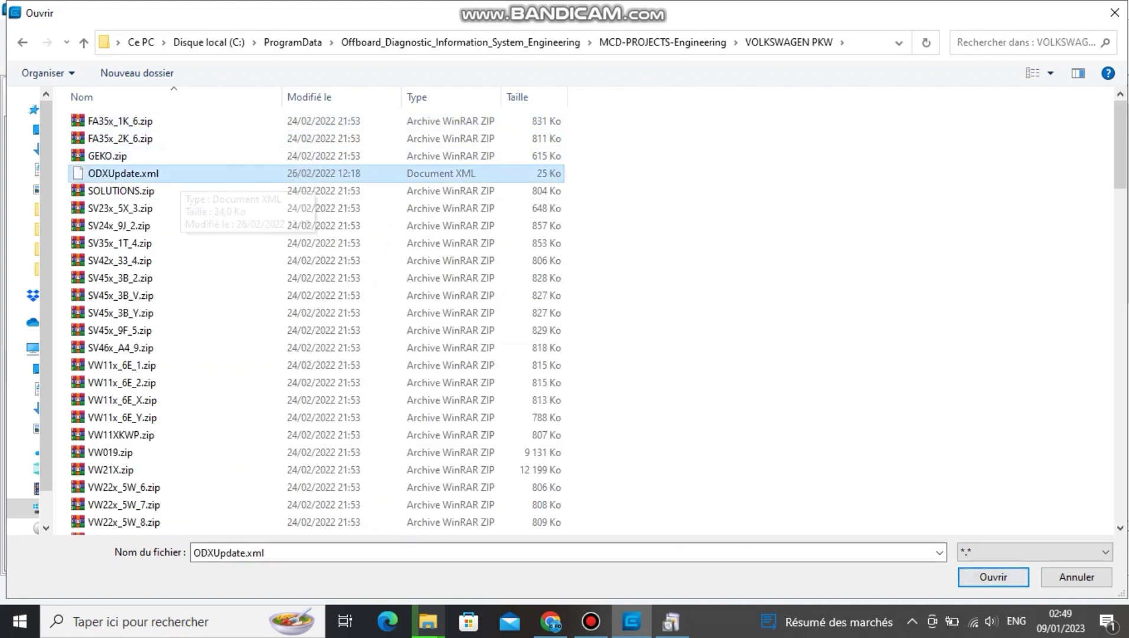
click(993, 576)
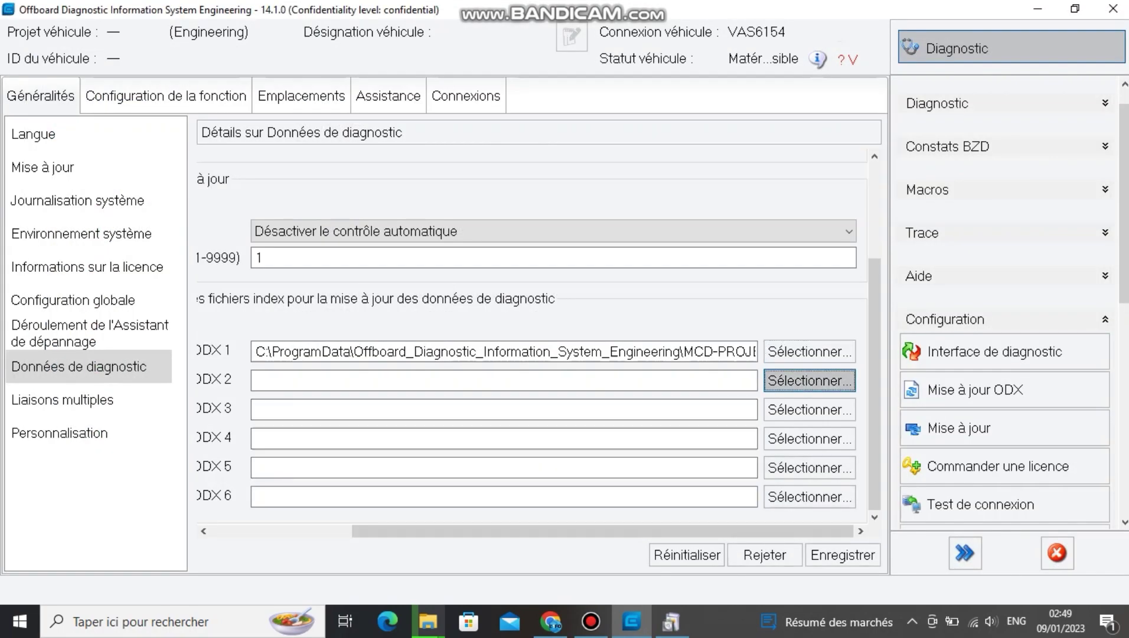
- Start selecting ODX update index file 2, check the folder copy progress, and open the AUDI folder in MCD-PROJECTS-Engineering
click(809, 380)
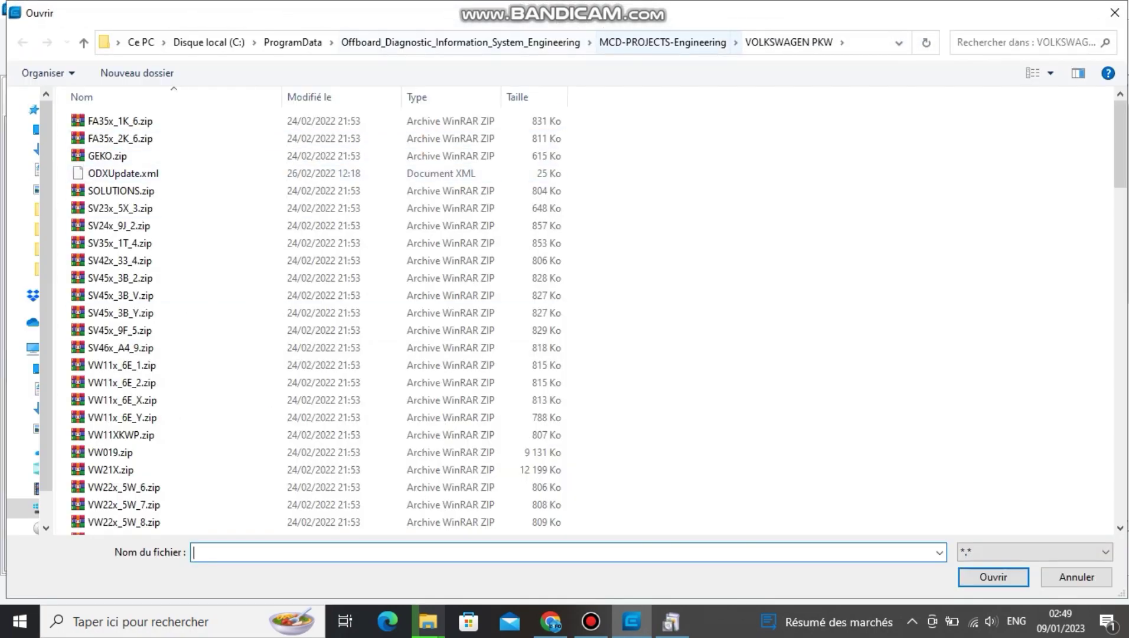
click(662, 41)
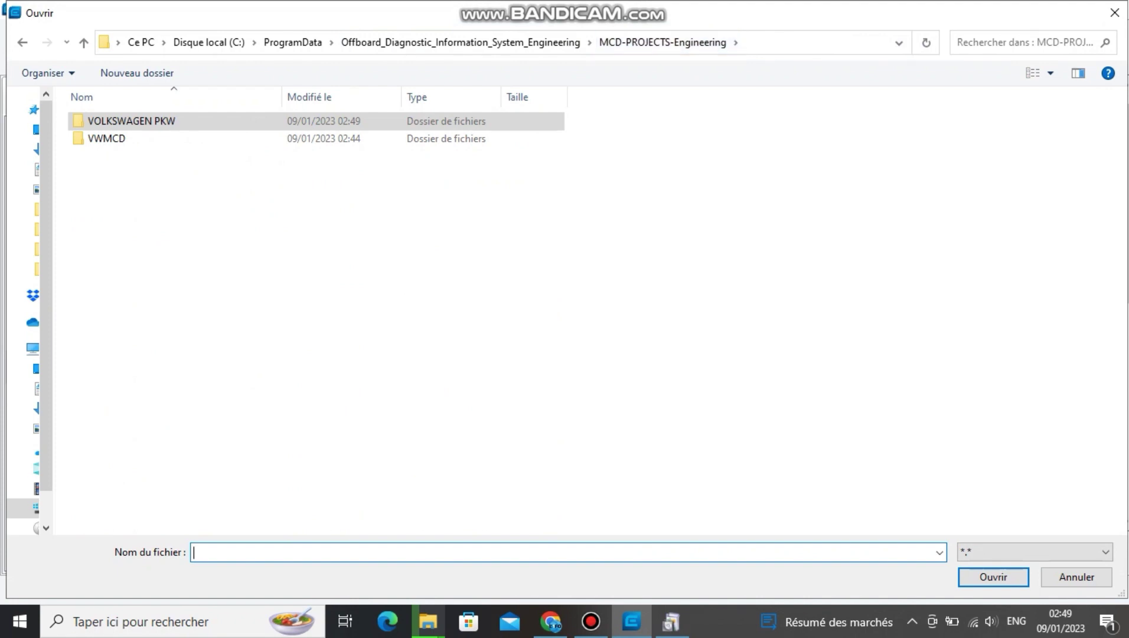
mouse_move(428, 621)
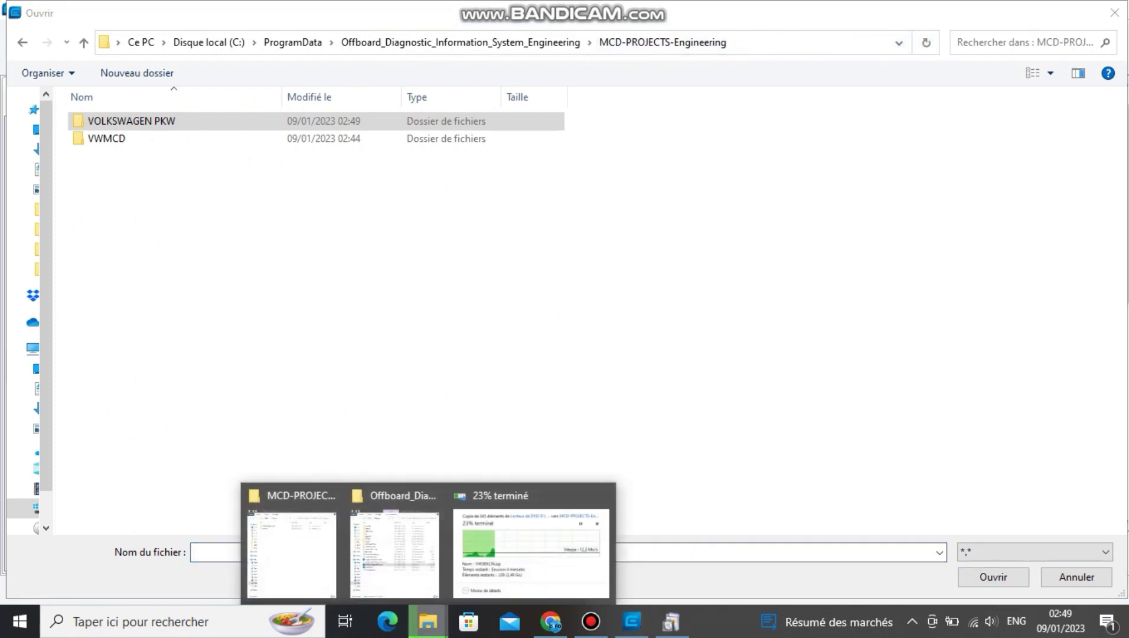
click(531, 532)
drag(354, 248, 513, 232)
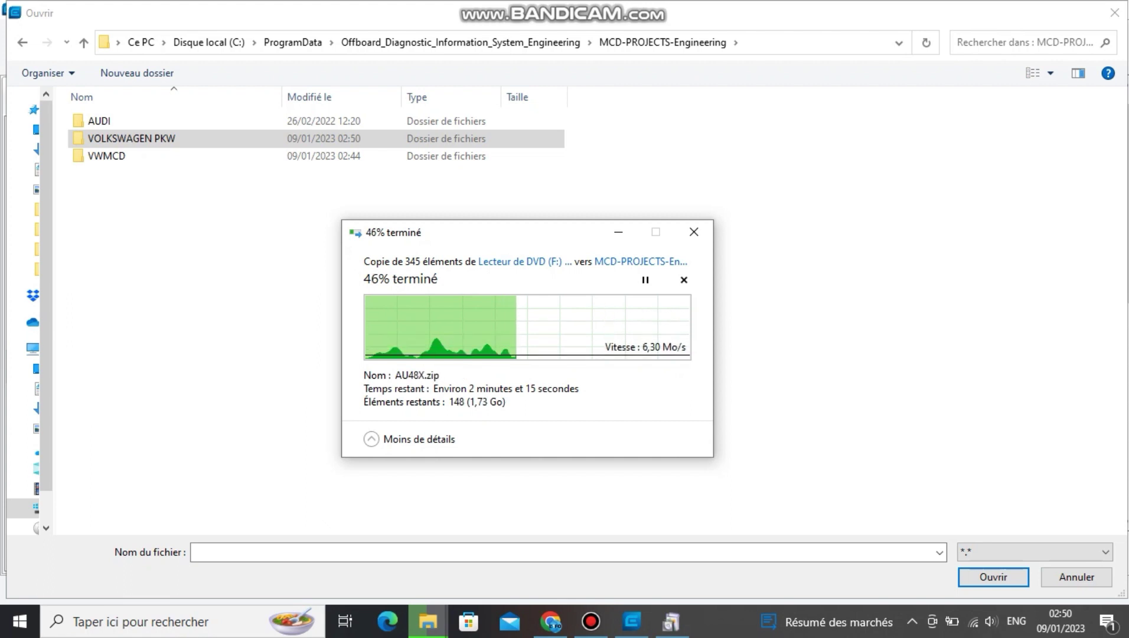
key(Return)
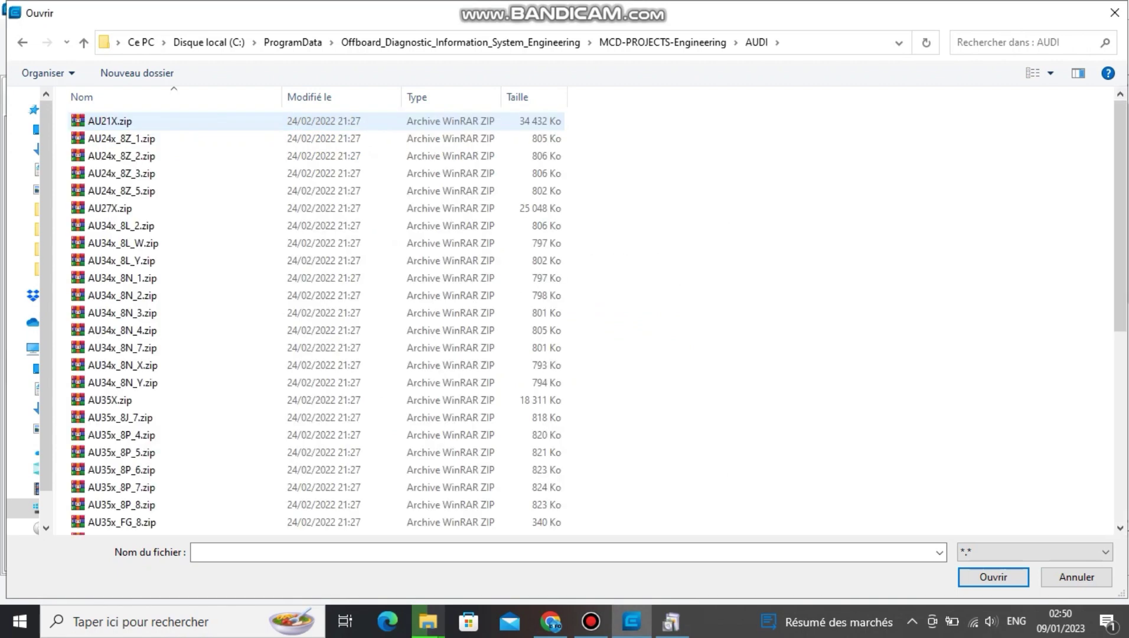
- Look through the AUDI folder for its ODXUpdate.xml and check the copy progress again
scroll(195, 366, down, 7)
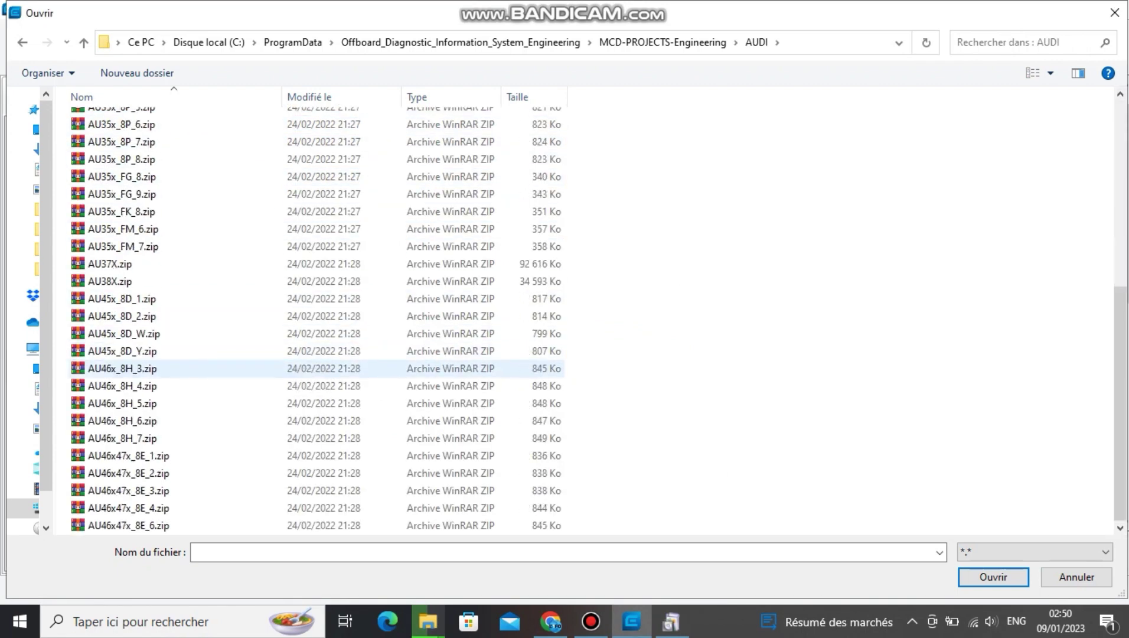
scroll(195, 343, up, 6)
scroll(195, 342, up, 1)
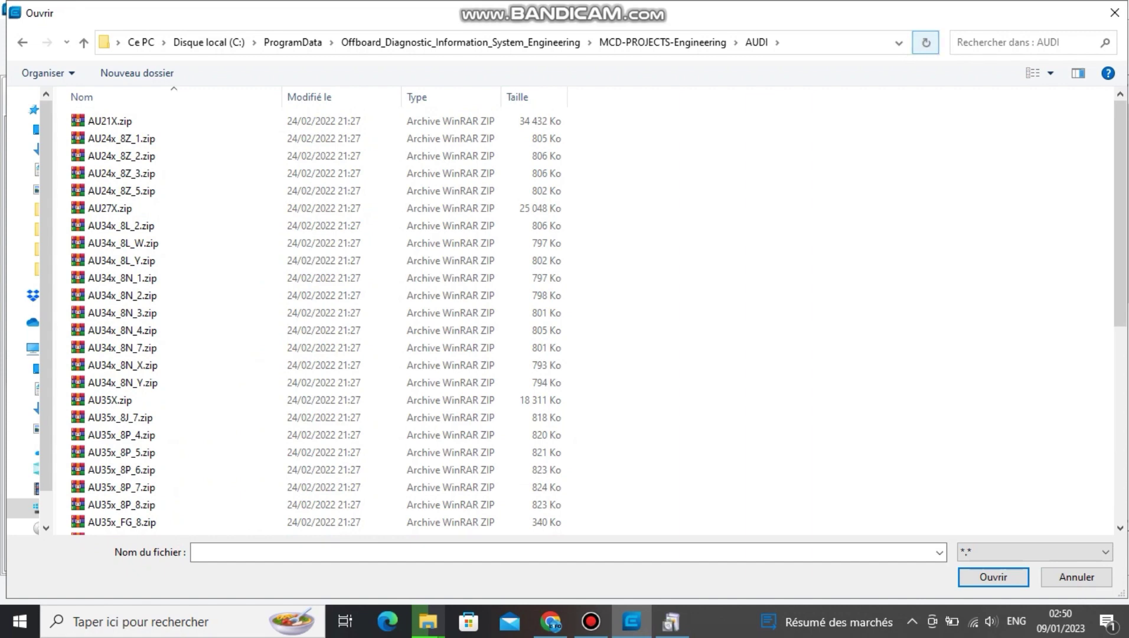
scroll(195, 295, down, 7)
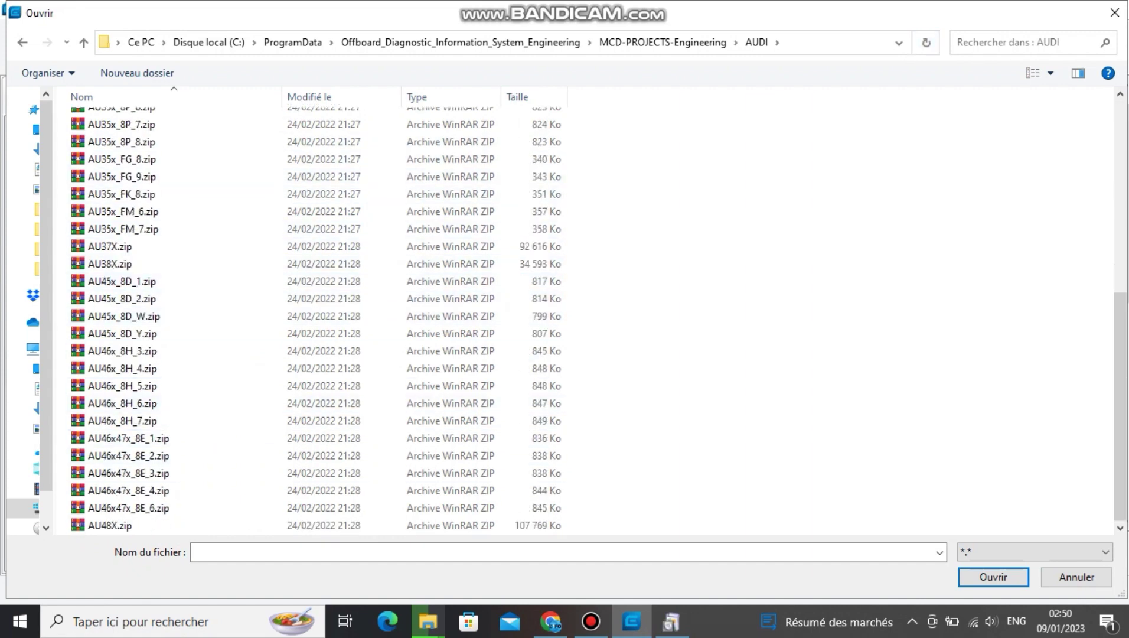
click(427, 621)
click(530, 552)
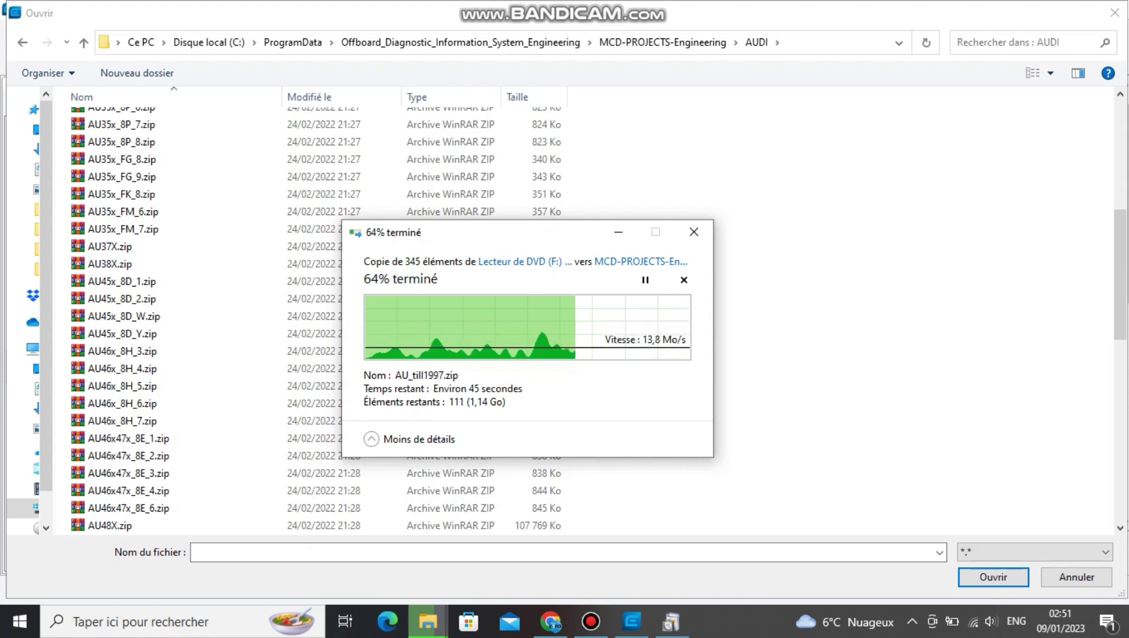
- Refresh the AUDI folder and set ODX update index file 2 to its ODXUpdate.xml
click(925, 42)
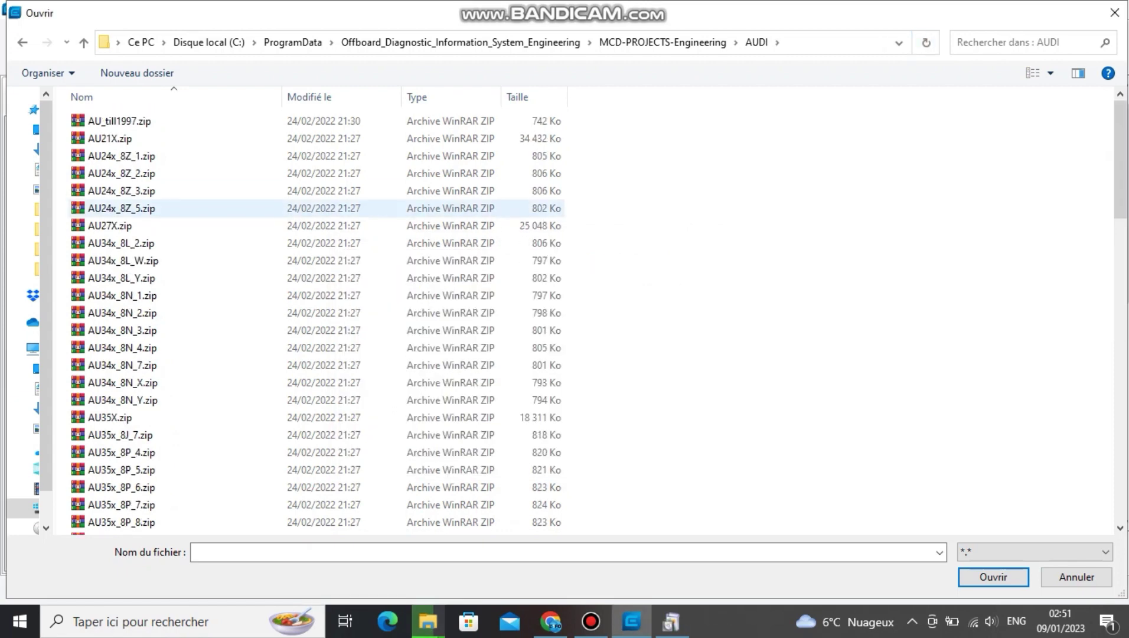
scroll(177, 208, down, 20)
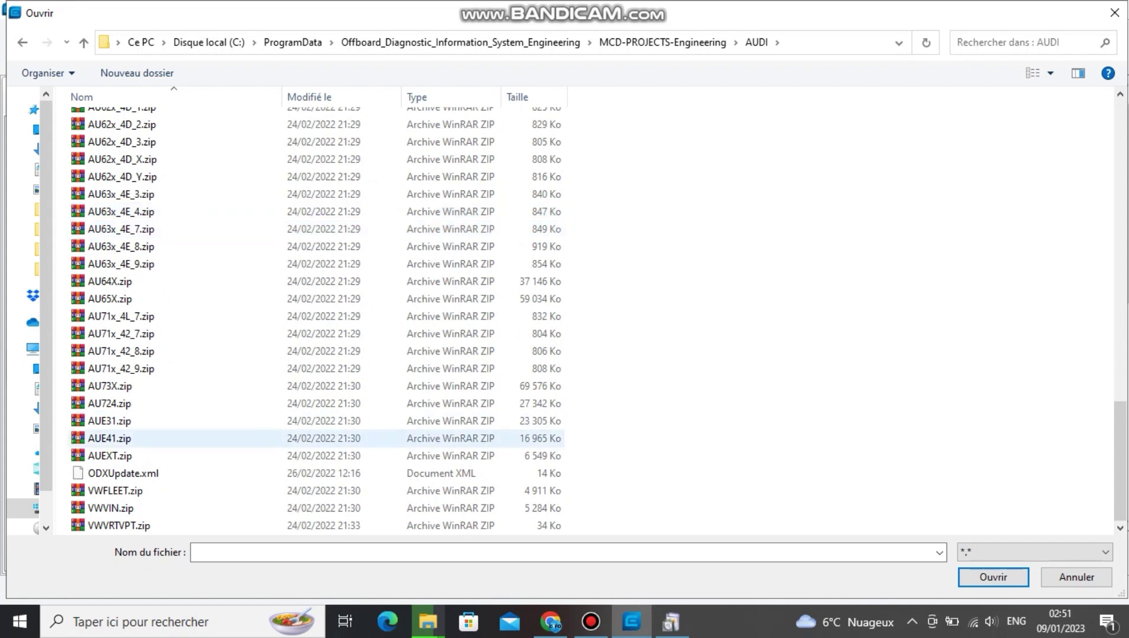
double_click(145, 477)
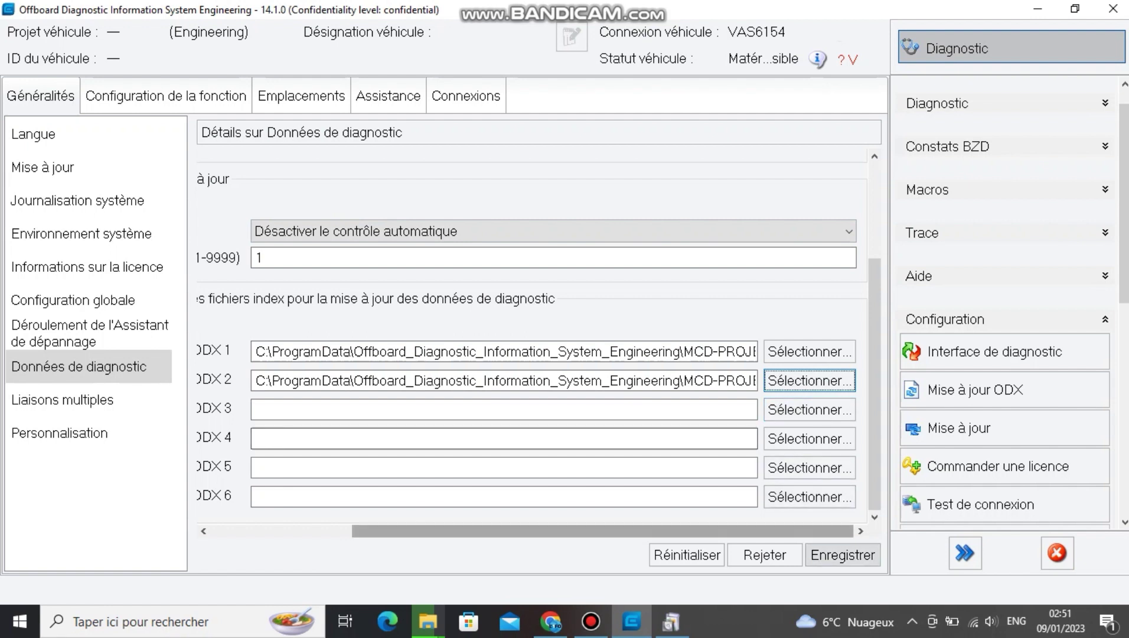
click(843, 554)
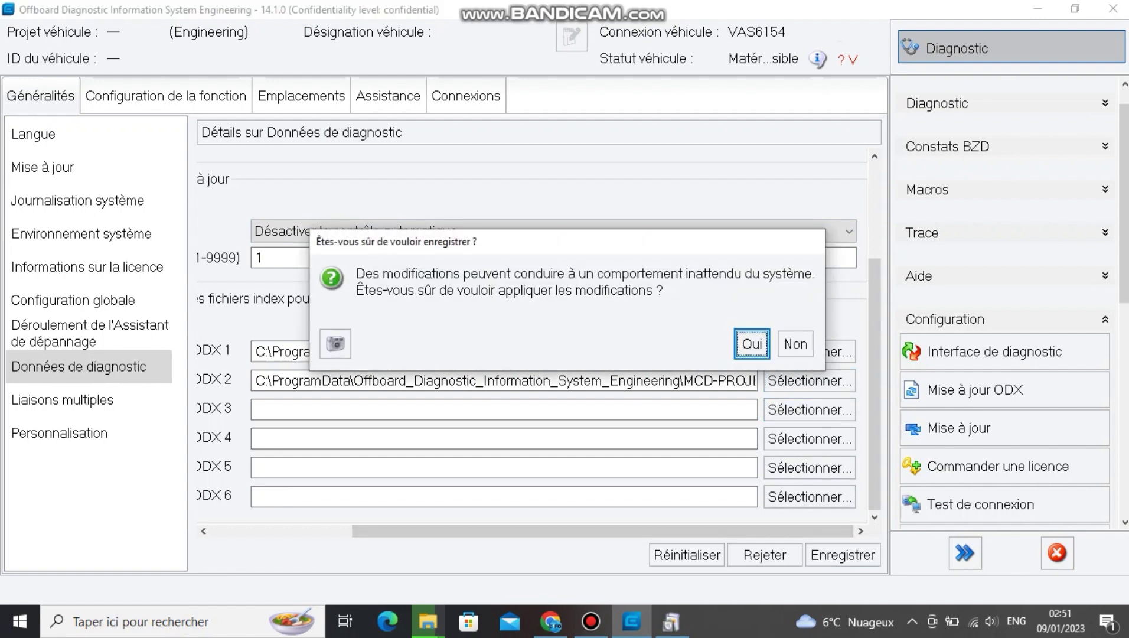
click(427, 620)
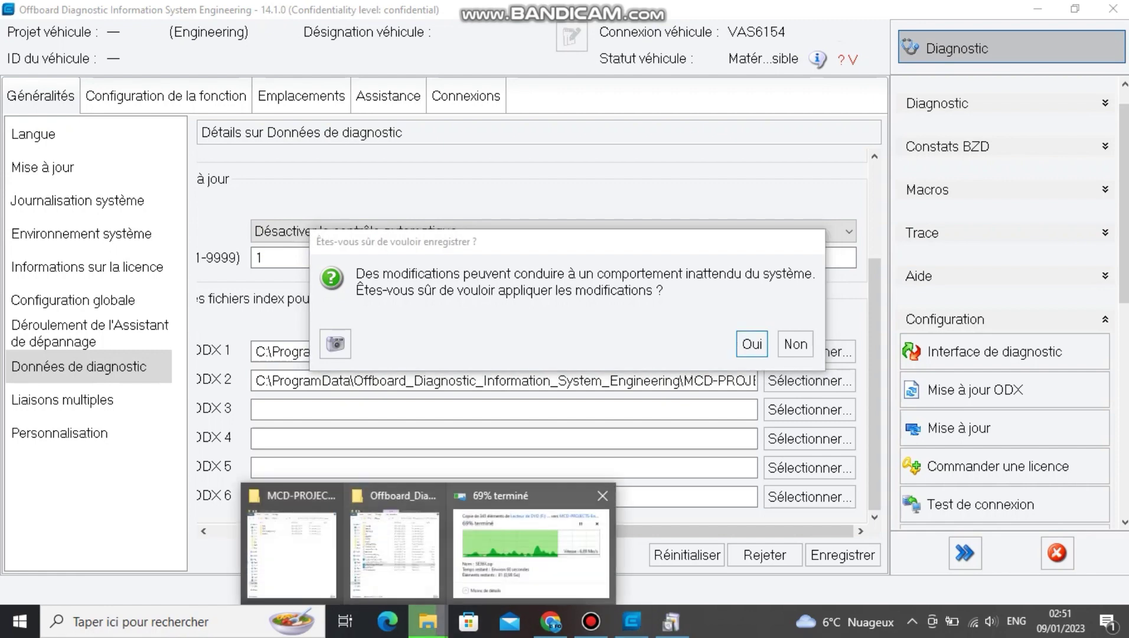
click(552, 543)
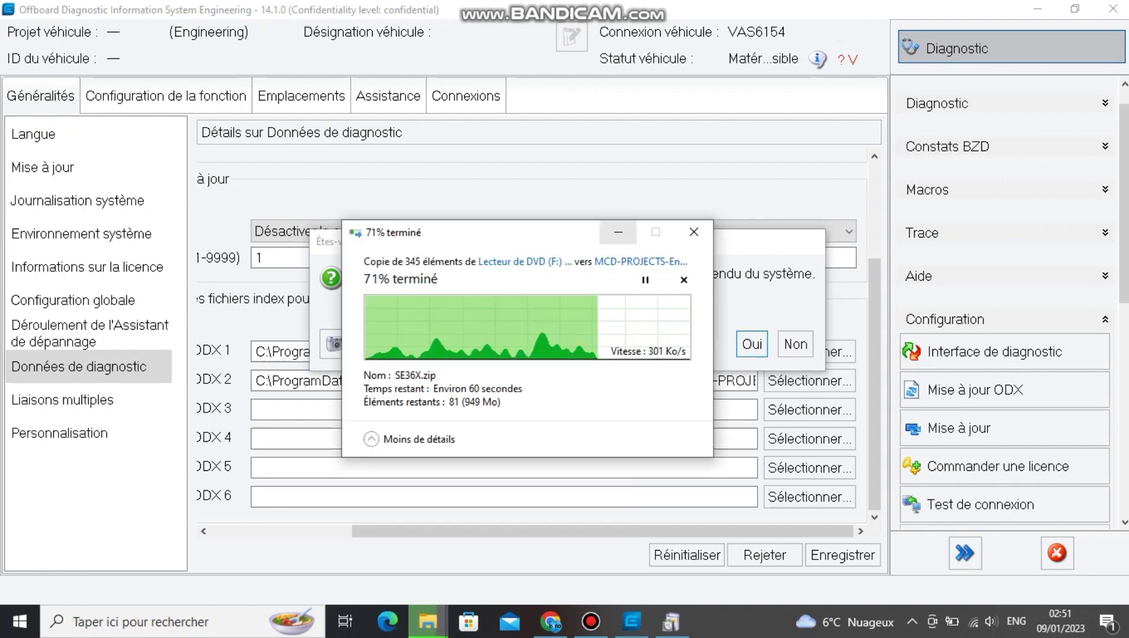
click(617, 232)
click(796, 344)
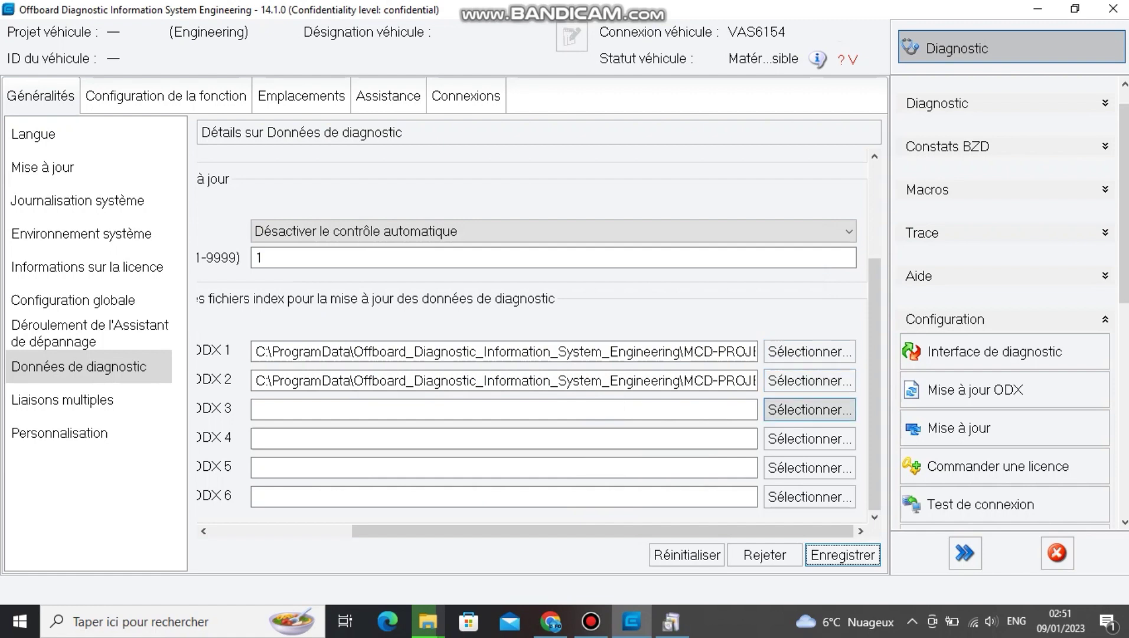
- Set ODX update index file 3 to ODXUpdate.xml from the SEAT folder in MCD-PROJECTS-Engineering and save the settings
click(809, 409)
click(662, 42)
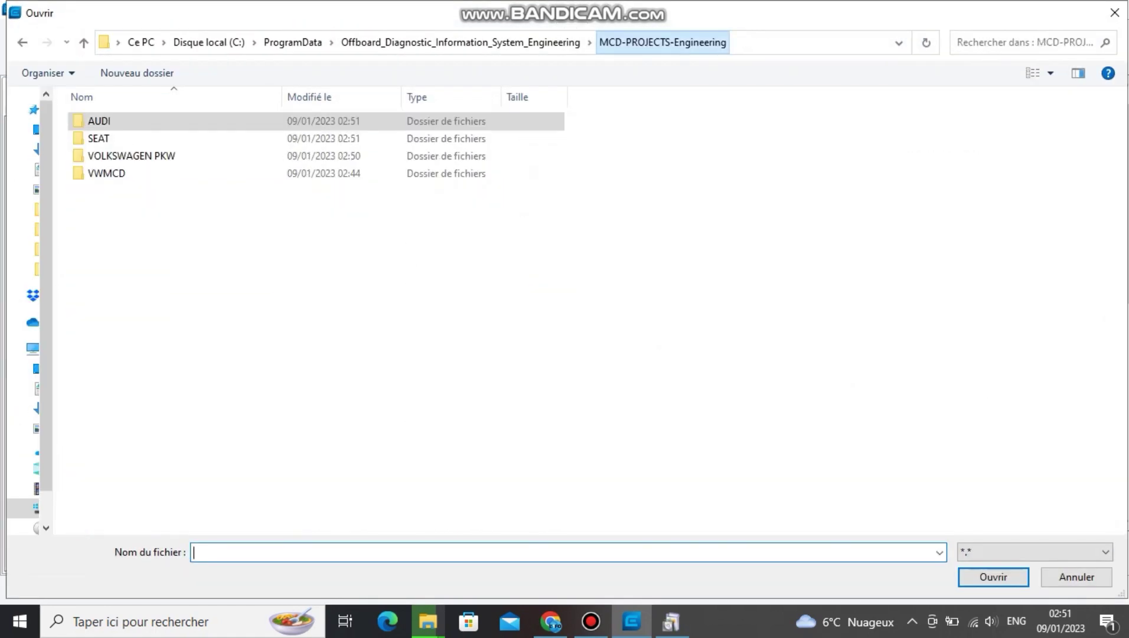
double_click(99, 139)
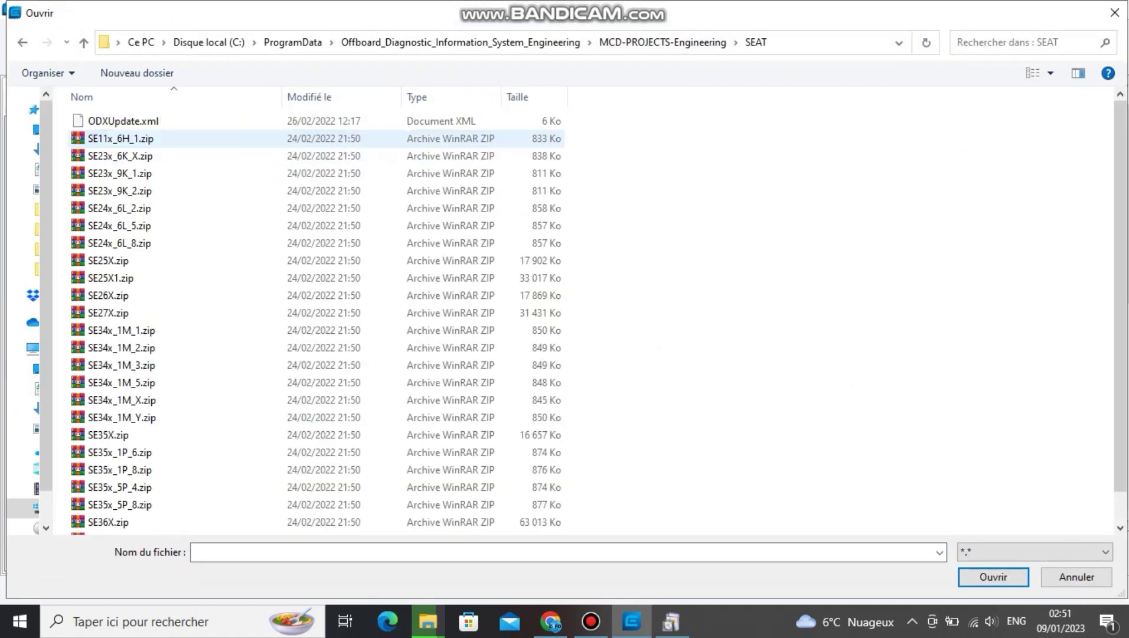
double_click(113, 120)
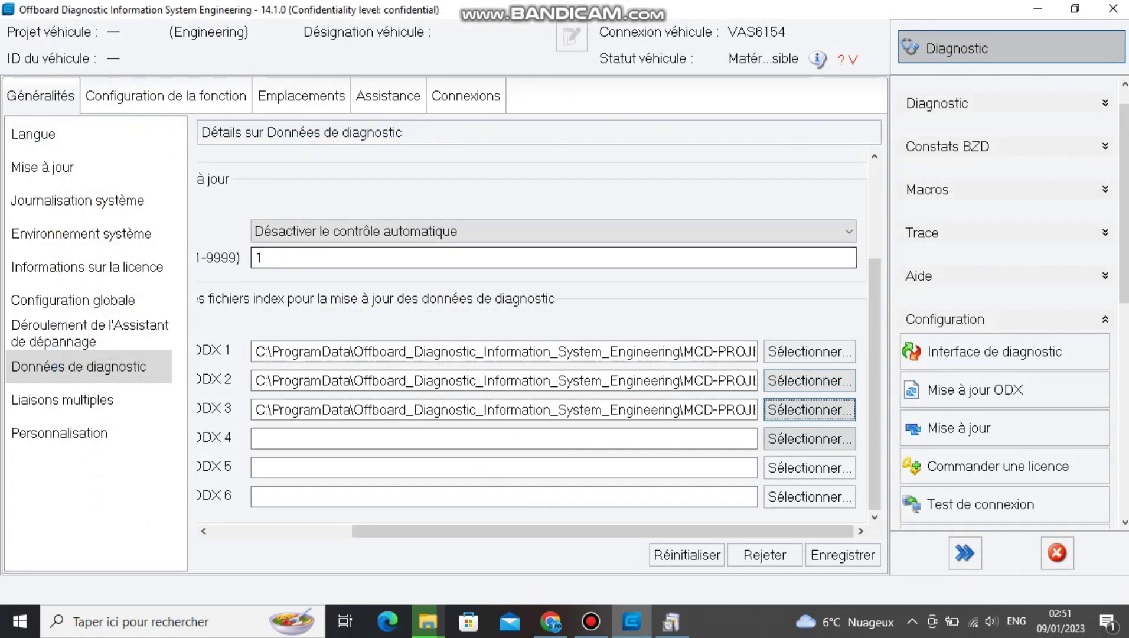
click(842, 554)
click(752, 344)
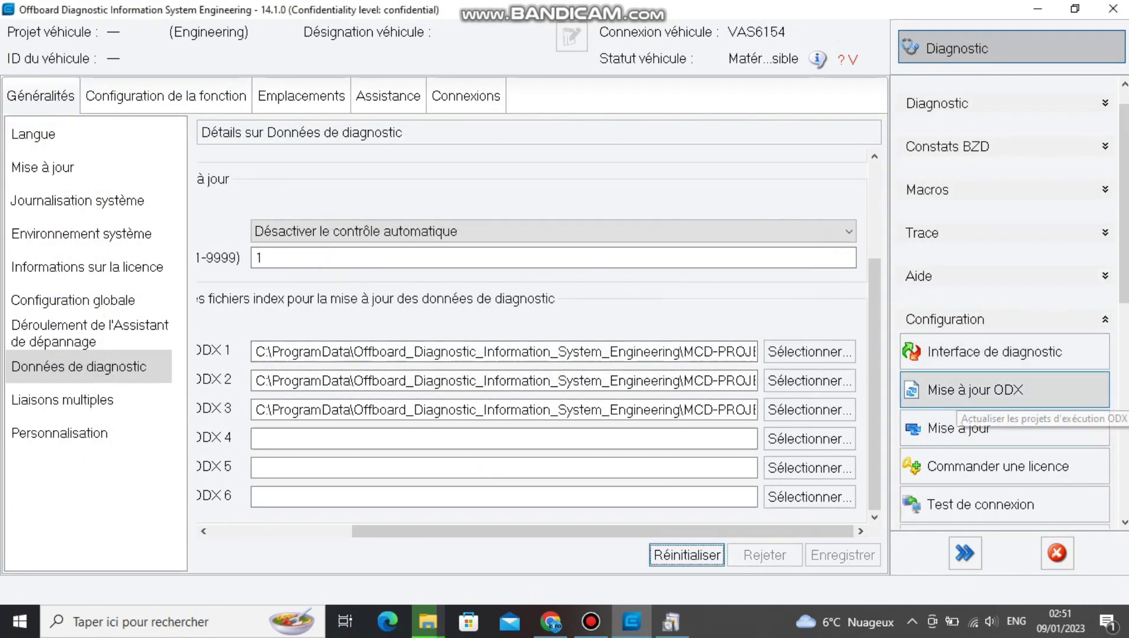
- Open the ODX data update and review the Volkswagen, AUDI and SEAT packages offered for installation
click(976, 390)
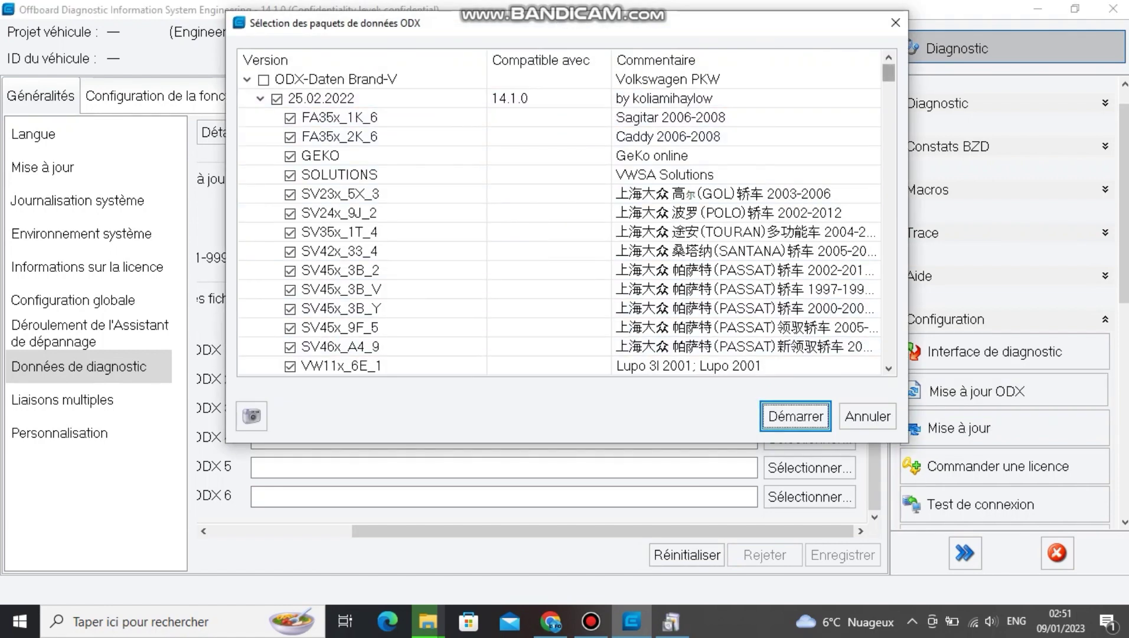
scroll(561, 225, down, 20)
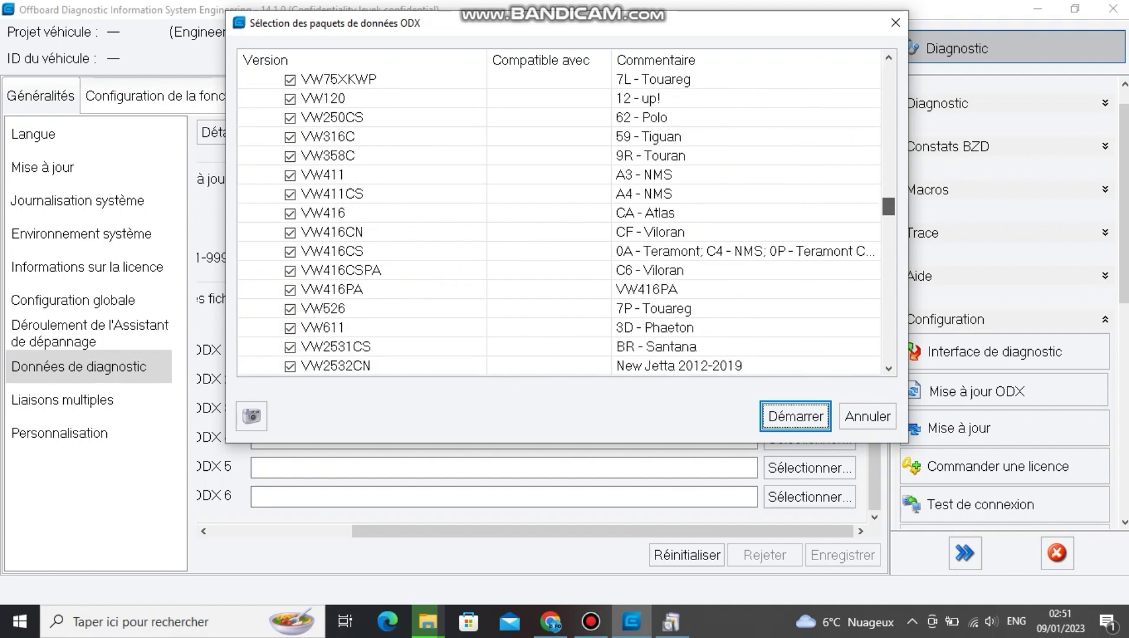
scroll(567, 225, down, 2)
scroll(567, 224, up, 7)
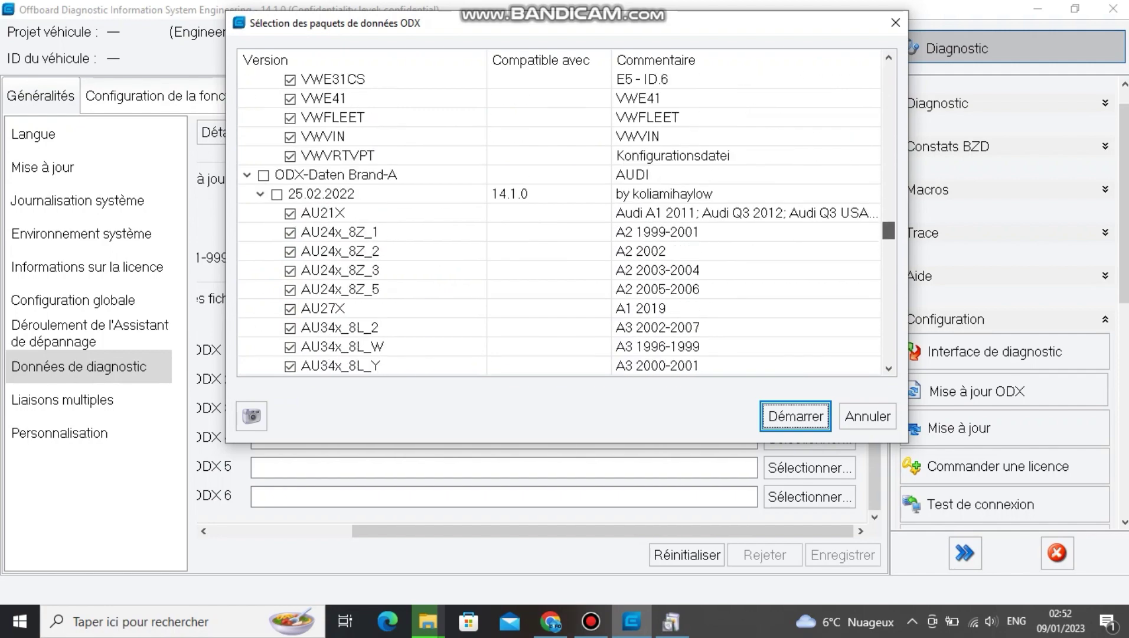
scroll(567, 224, down, 20)
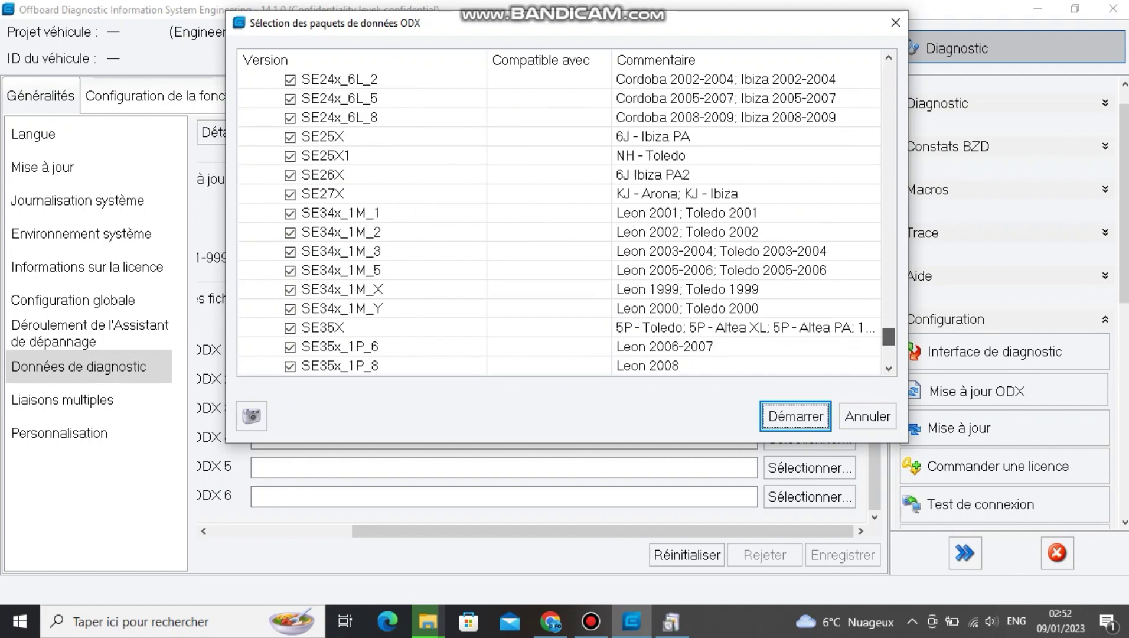
scroll(566, 225, up, 12)
scroll(567, 224, down, 5)
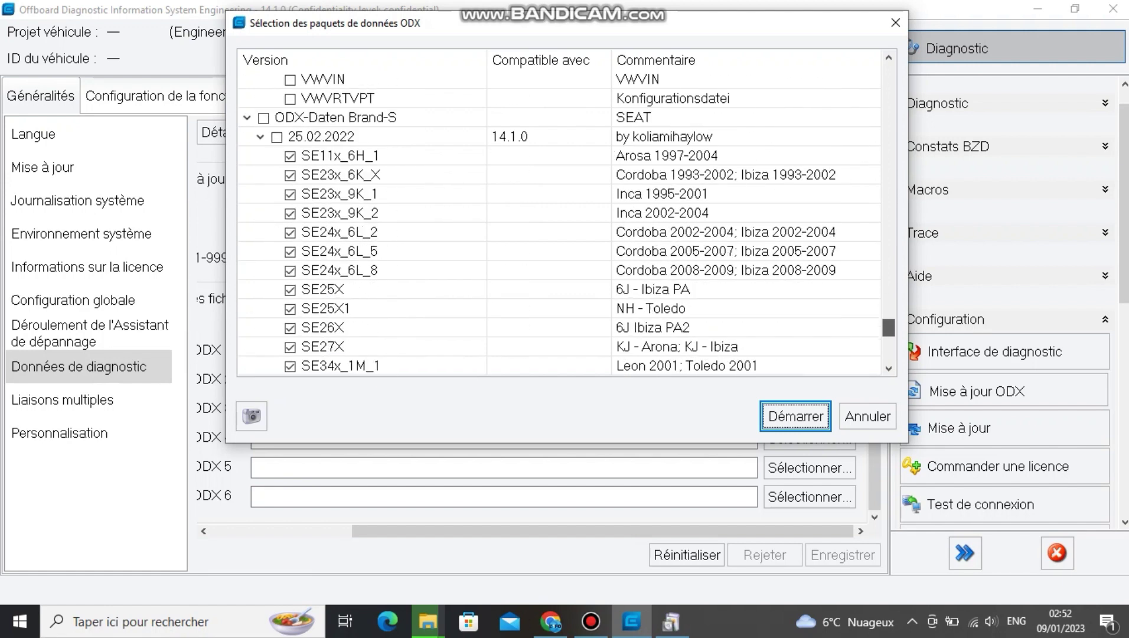
scroll(567, 224, down, 8)
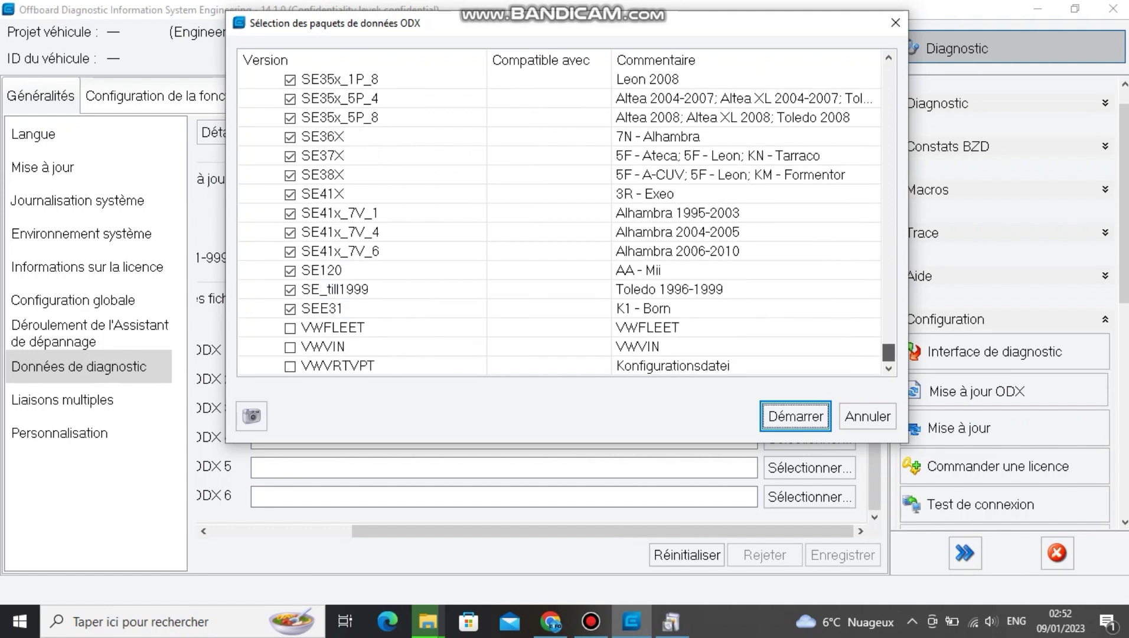
scroll(567, 224, up, 2)
scroll(691, 298, up, 3)
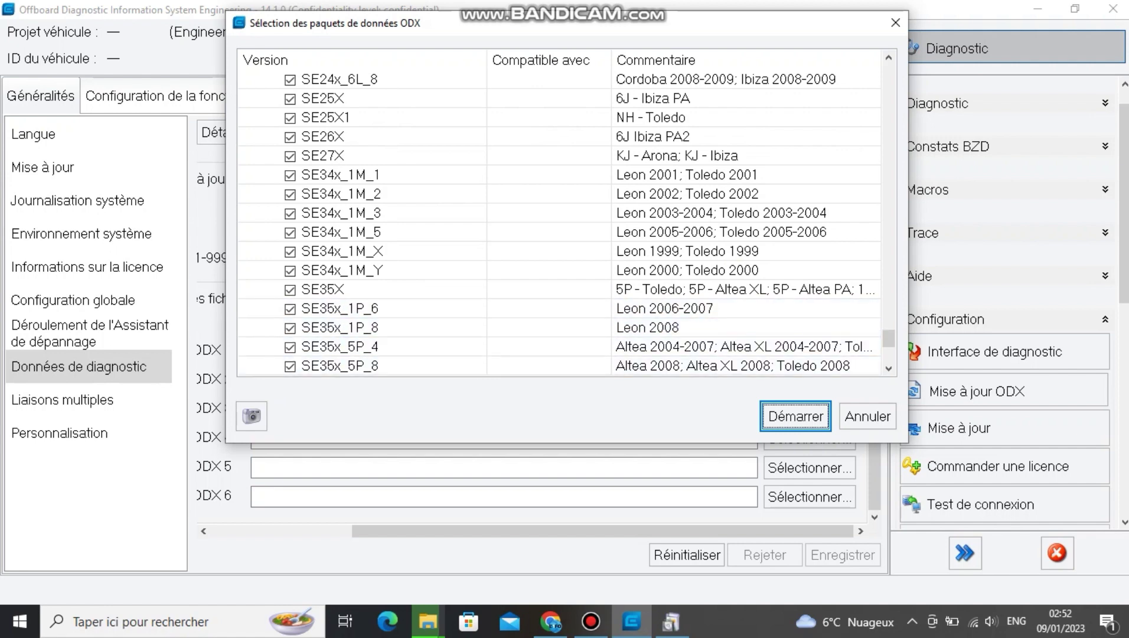
- Start installing the selected ODX data packages and close the Windows notice about .NET Framework 3.5
key(Return)
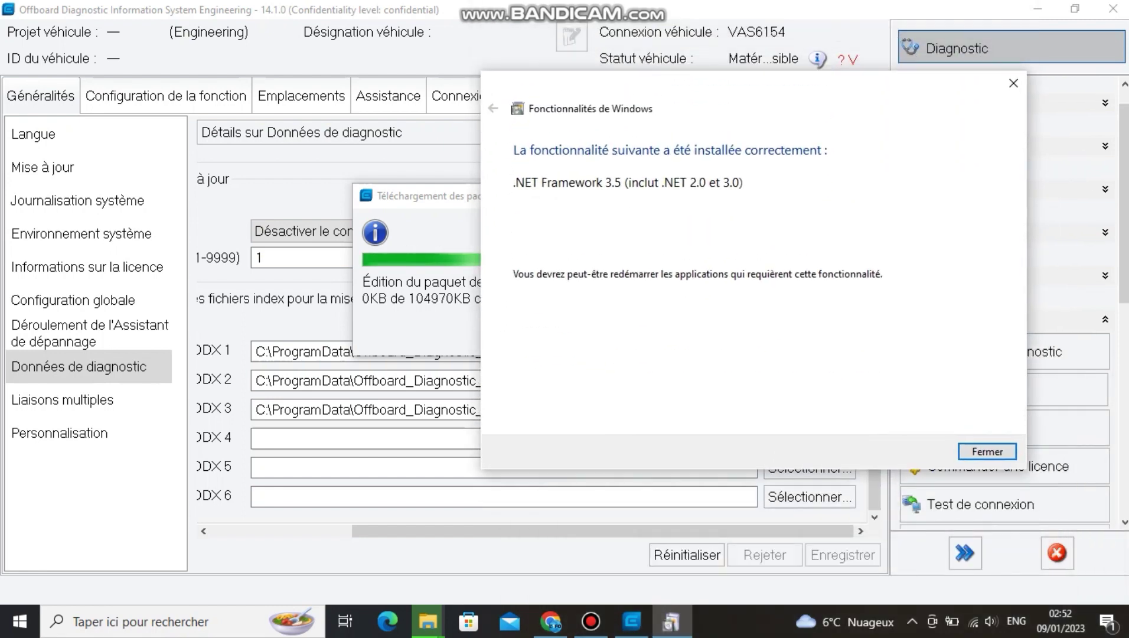
key(Return)
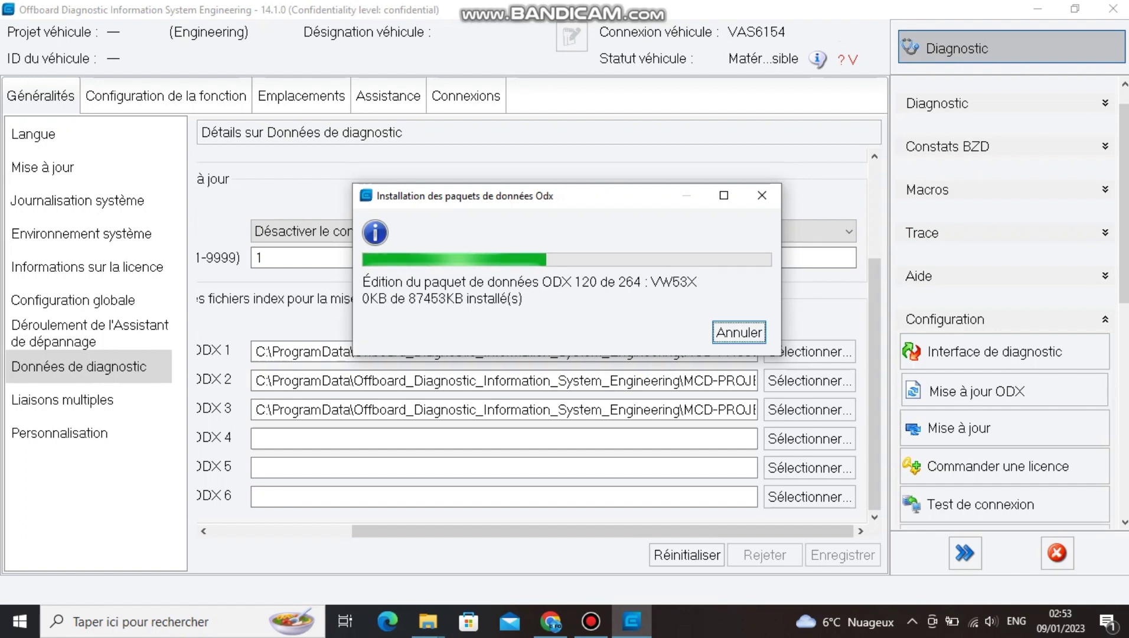
click(591, 620)
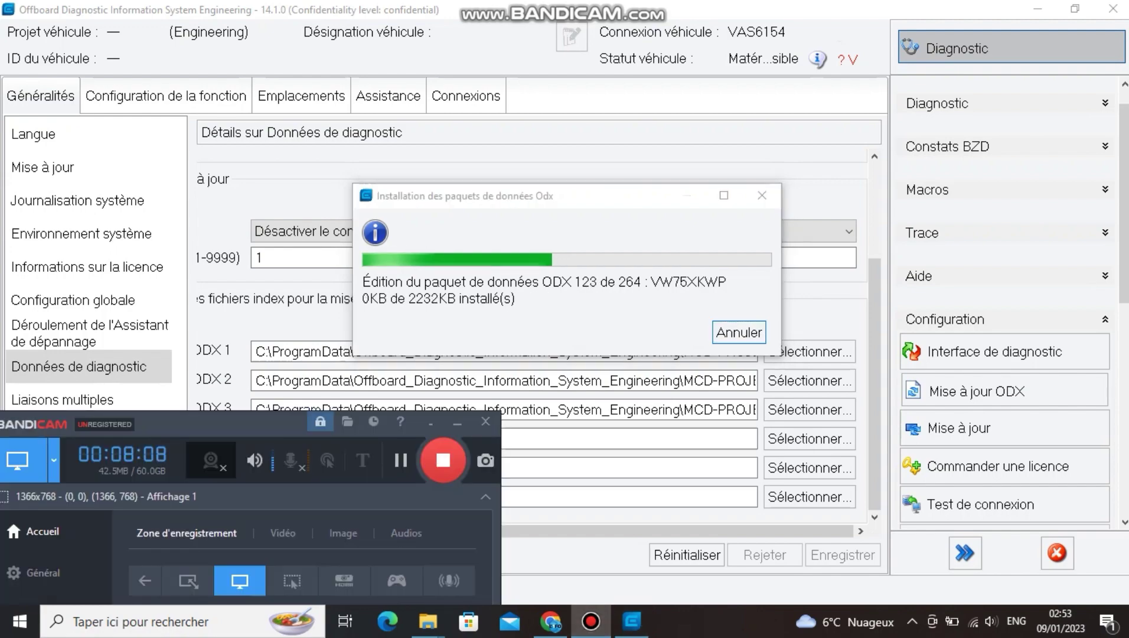